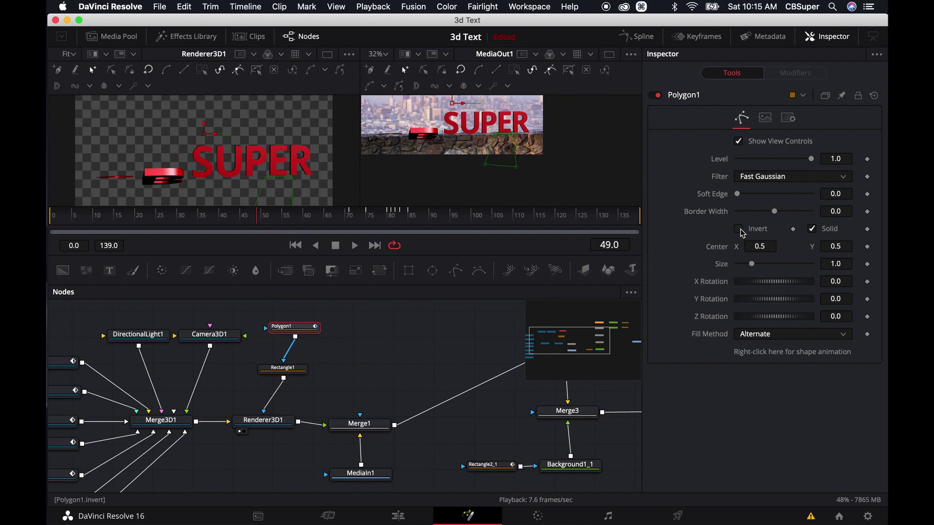
- Try inverting the Polygon1 mask and preview the falling letters at frames 78 and 82, with the EText node selected
{"action": "left_click", "coordinate": [740, 230]}
{"action": "left_click_drag", "start_coordinate": [241, 222], "coordinate": [379, 217]}
{"action": "scroll", "coordinate": [112, 399], "scroll_direction": "left", "scroll_amount": 4}
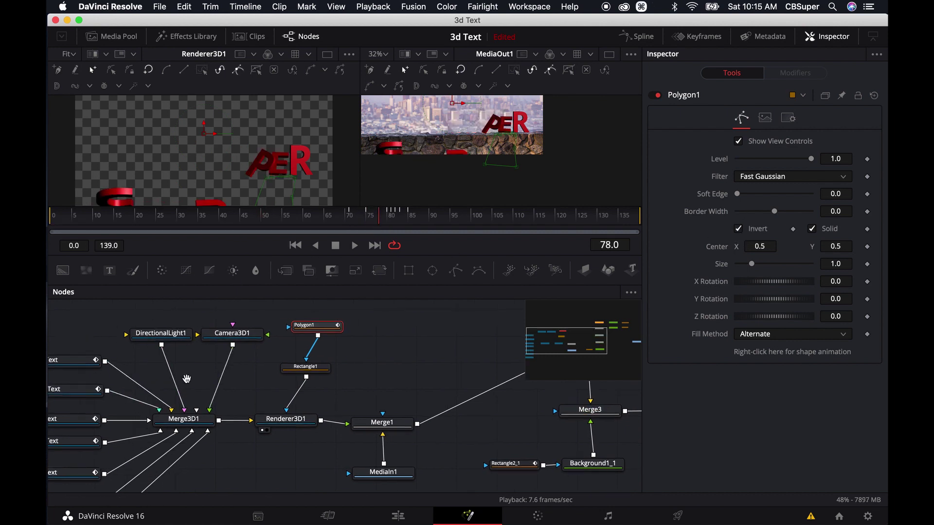
{"action": "scroll", "coordinate": [246, 431], "scroll_direction": "down", "scroll_amount": 3}
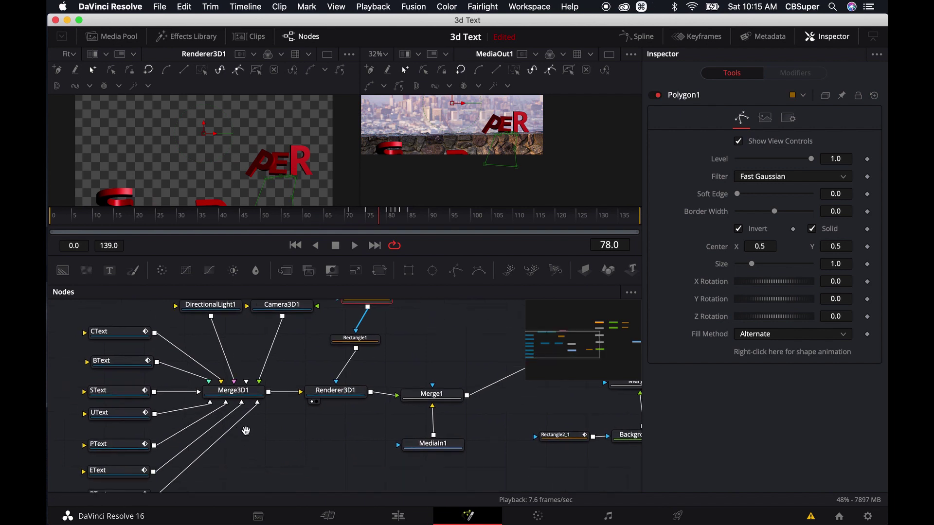
{"action": "left_click", "coordinate": [127, 454]}
{"action": "left_click", "coordinate": [396, 222]}
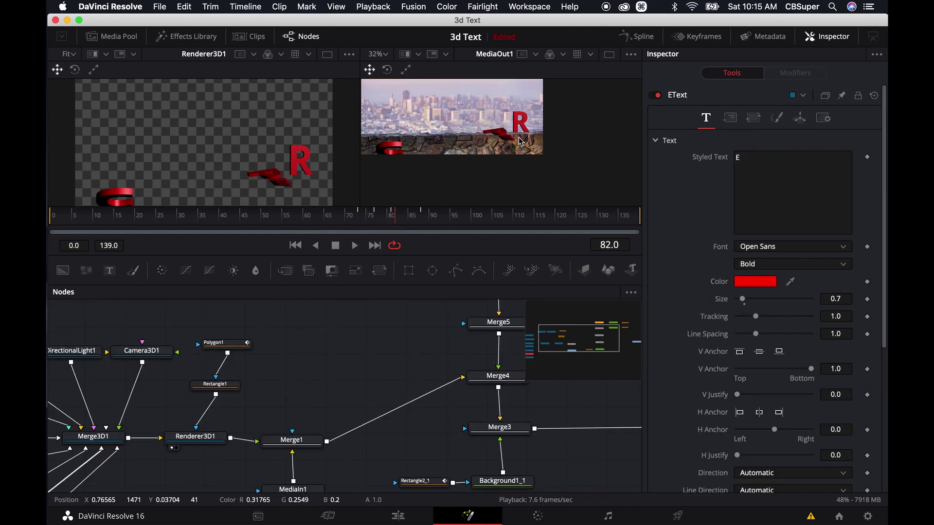
- Turn off Invert on the Rectangle1 mask above Renderer3D1
{"action": "left_click", "coordinate": [227, 346]}
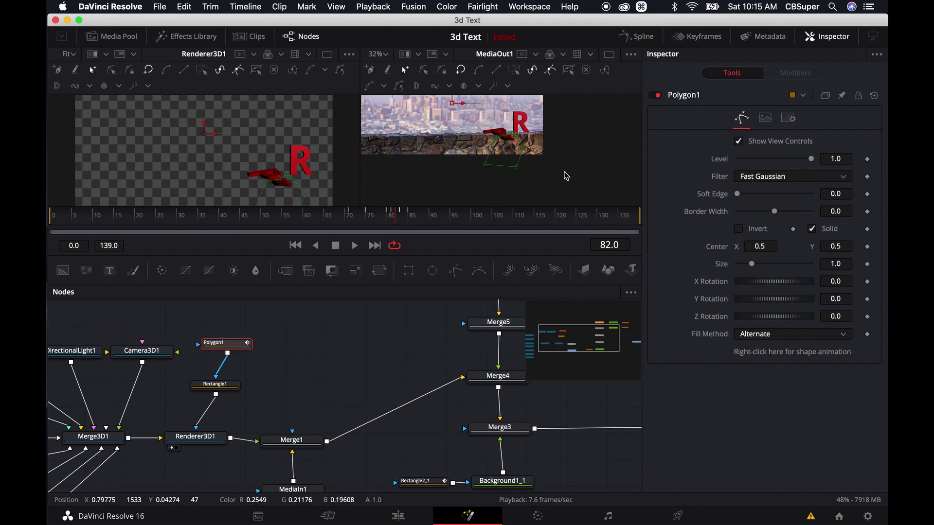
{"action": "left_click", "coordinate": [216, 387]}
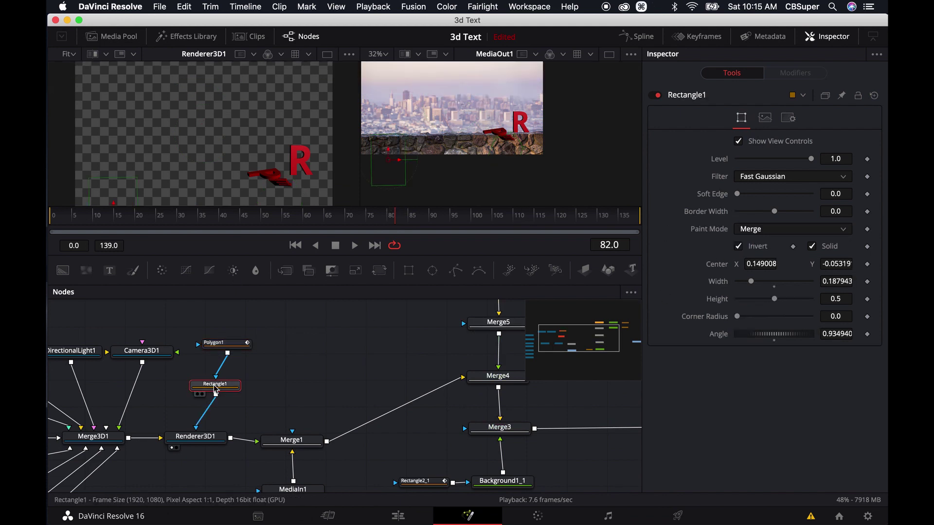
{"action": "left_click", "coordinate": [739, 247]}
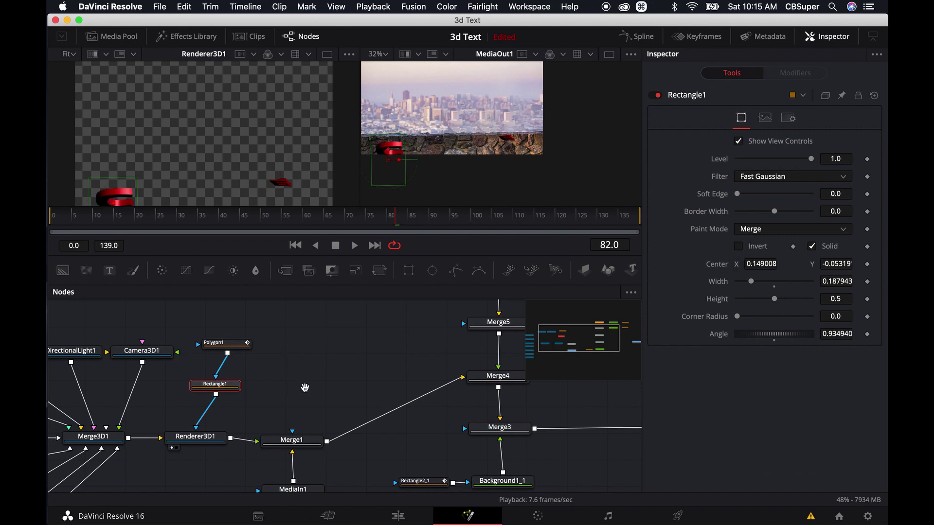
- Turn on Apply Mask Inverted for the Renderer3D1 node
{"action": "left_click_drag", "start_coordinate": [305, 388], "coordinate": [334, 377]}
{"action": "left_click", "coordinate": [252, 332]}
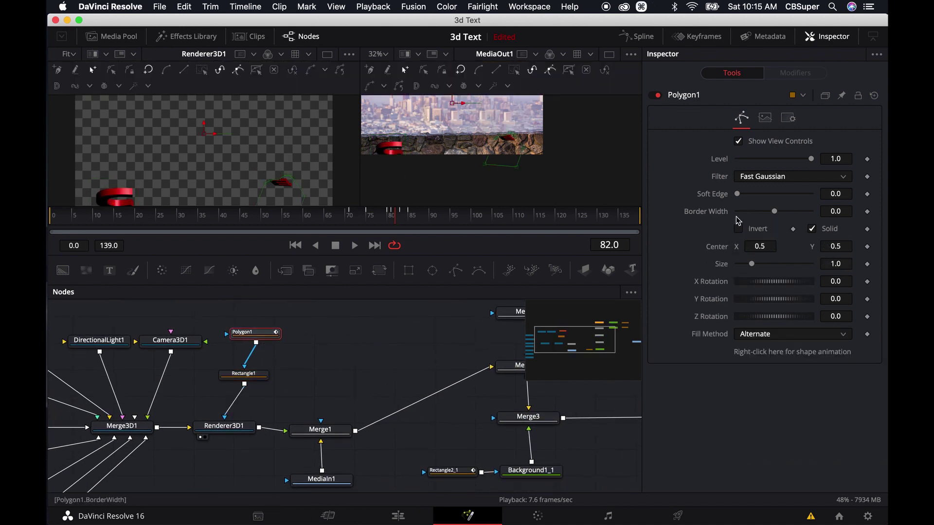
{"action": "scroll", "coordinate": [301, 382], "scroll_direction": "down", "scroll_amount": 3}
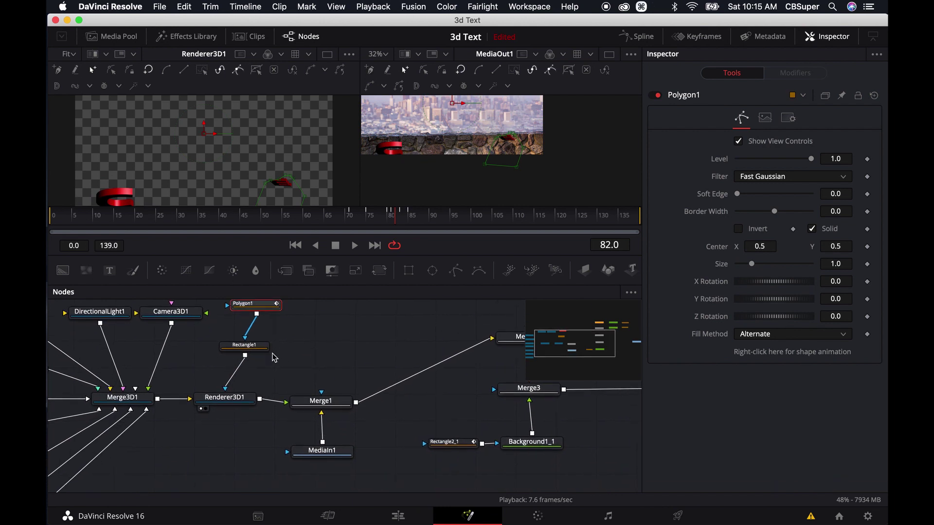
{"action": "left_click", "coordinate": [237, 397]}
{"action": "left_click", "coordinate": [739, 192]}
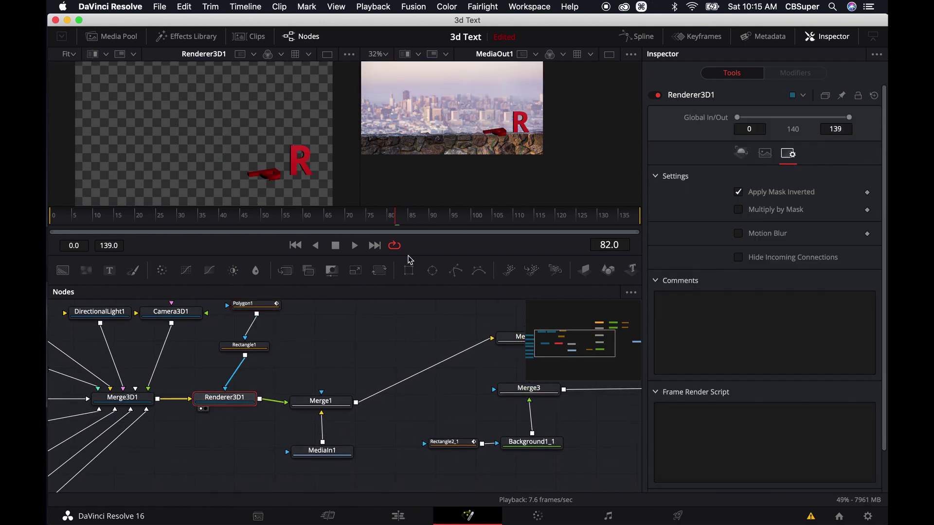
- Move the Rectangle1 and Polygon1 mask nodes closer to Renderer3D1
{"action": "scroll", "coordinate": [341, 336], "scroll_direction": "up", "scroll_amount": 3}
{"action": "scroll", "coordinate": [340, 340], "scroll_direction": "down", "scroll_amount": 1}
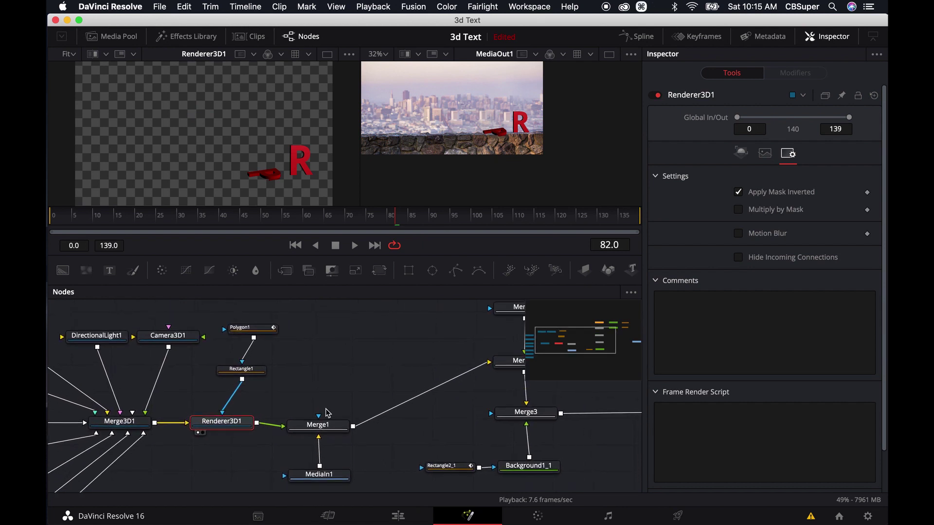
{"action": "left_click_drag", "start_coordinate": [241, 369], "coordinate": [231, 385]}
{"action": "left_click_drag", "start_coordinate": [256, 337], "coordinate": [249, 360]}
{"action": "scroll", "coordinate": [330, 390], "scroll_direction": "right", "scroll_amount": 1}
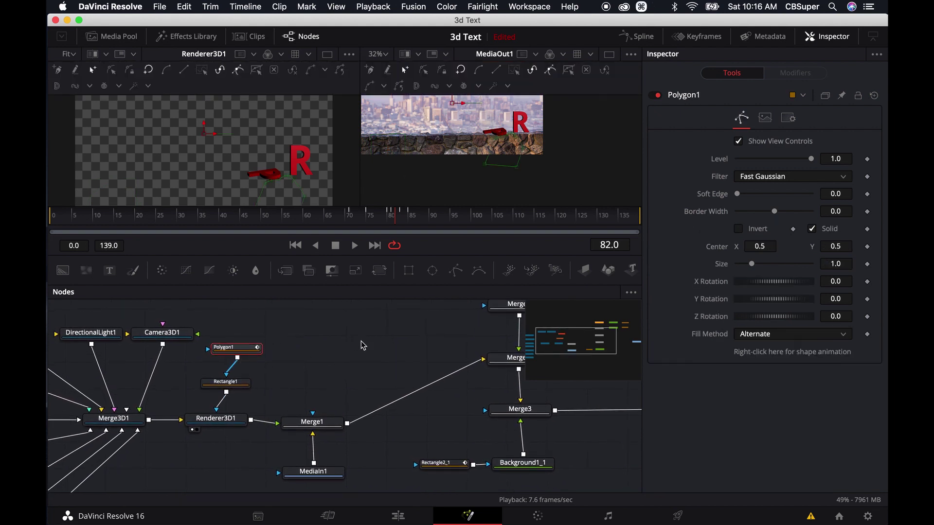
- Examine the MediaIn1 background image and the settings of the Merge1 node
{"action": "scroll", "coordinate": [365, 346], "scroll_direction": "down", "scroll_amount": 3}
{"action": "scroll", "coordinate": [365, 346], "scroll_direction": "left", "scroll_amount": 1}
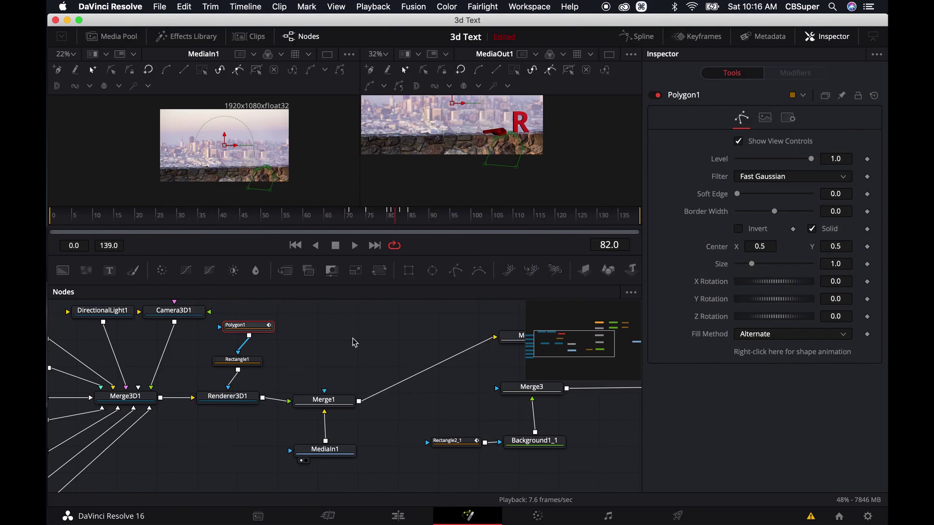
{"action": "left_click_drag", "start_coordinate": [354, 342], "coordinate": [238, 357]}
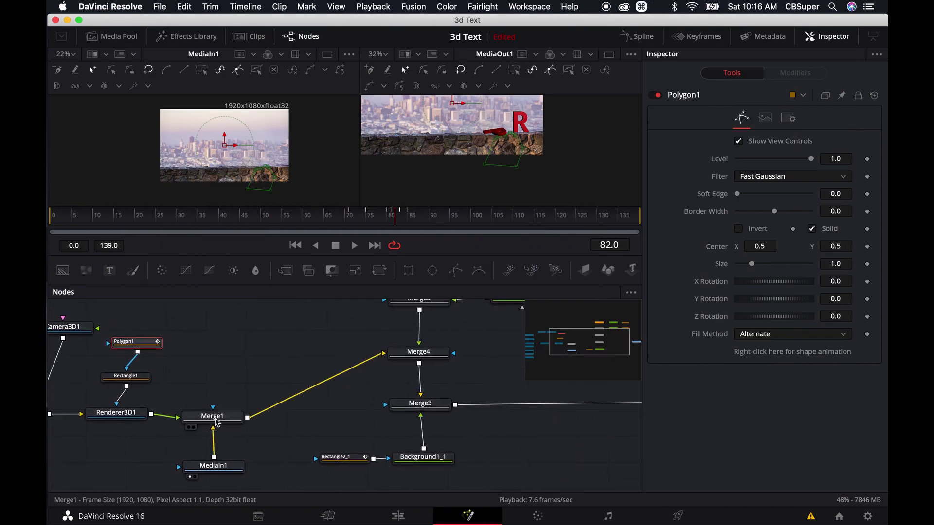
{"action": "left_click_drag", "start_coordinate": [216, 422], "coordinate": [216, 417]}
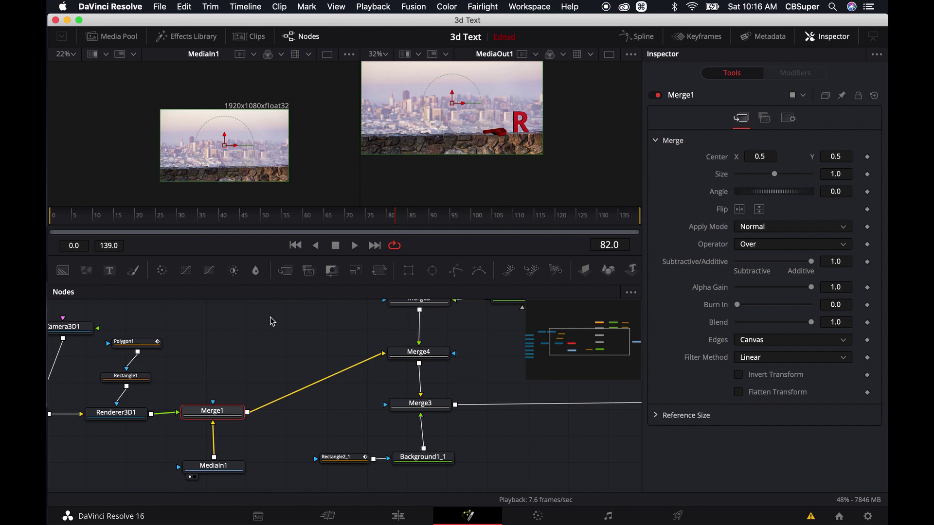
- Preview the Rectangle2 mask in the first viewer at frame 100 and examine its settings
{"action": "left_click_drag", "start_coordinate": [311, 342], "coordinate": [182, 357]}
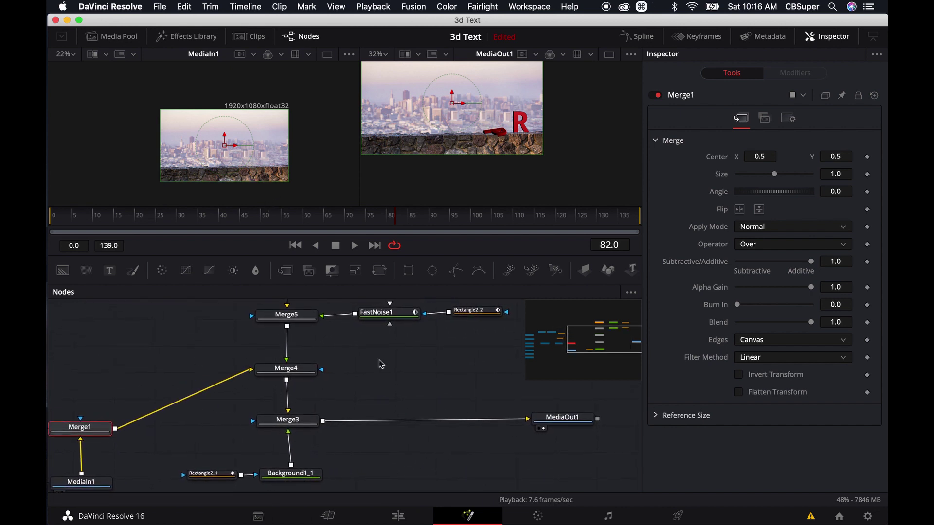
{"action": "left_click_drag", "start_coordinate": [381, 363], "coordinate": [284, 430]}
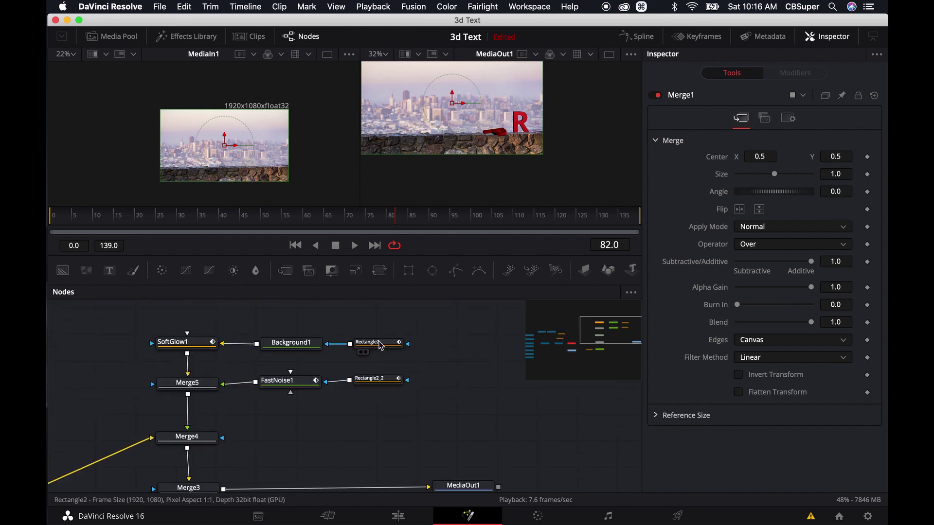
{"action": "left_click_drag", "start_coordinate": [375, 343], "coordinate": [276, 152]}
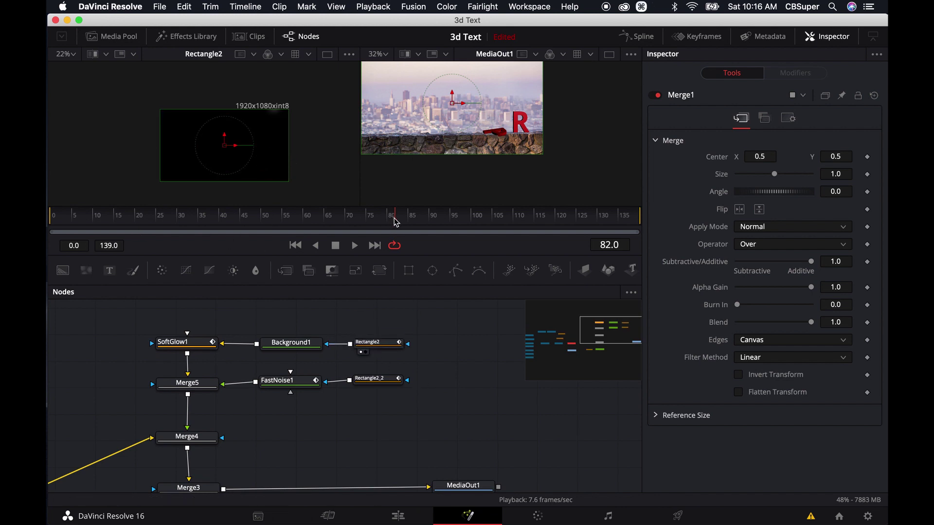
{"action": "left_click_drag", "start_coordinate": [397, 222], "coordinate": [473, 223]}
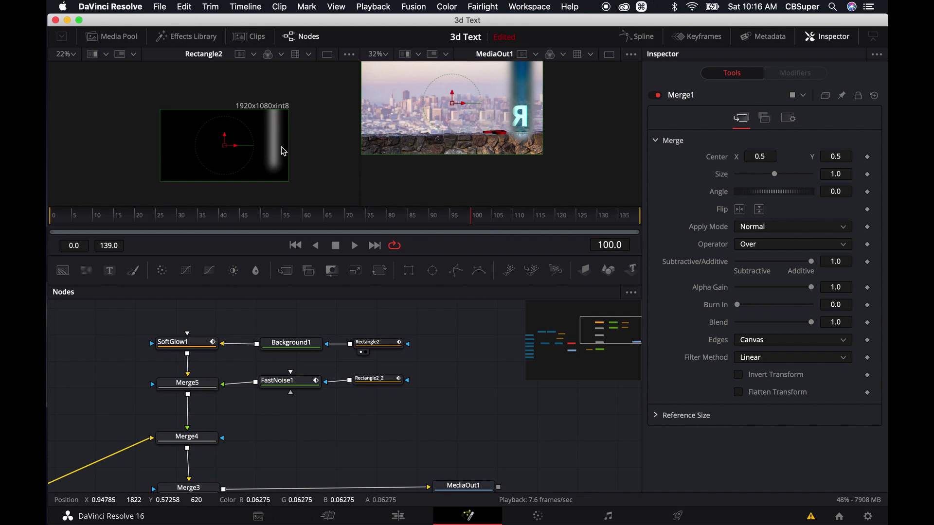
{"action": "left_click", "coordinate": [389, 349]}
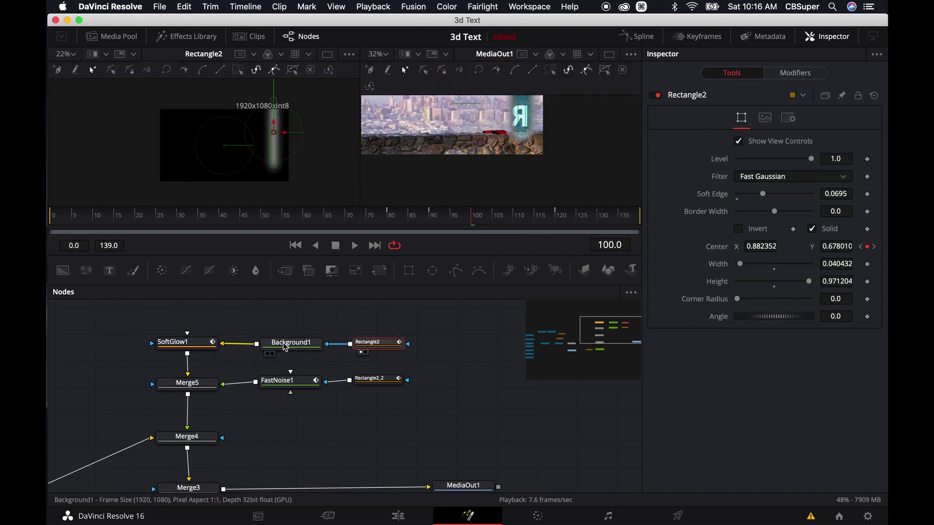
- Preview the light beam's Background1, SoftGlow1, FastNoise1 and Merge5 nodes one after another in the first viewer
{"action": "left_click_drag", "start_coordinate": [284, 342], "coordinate": [317, 180]}
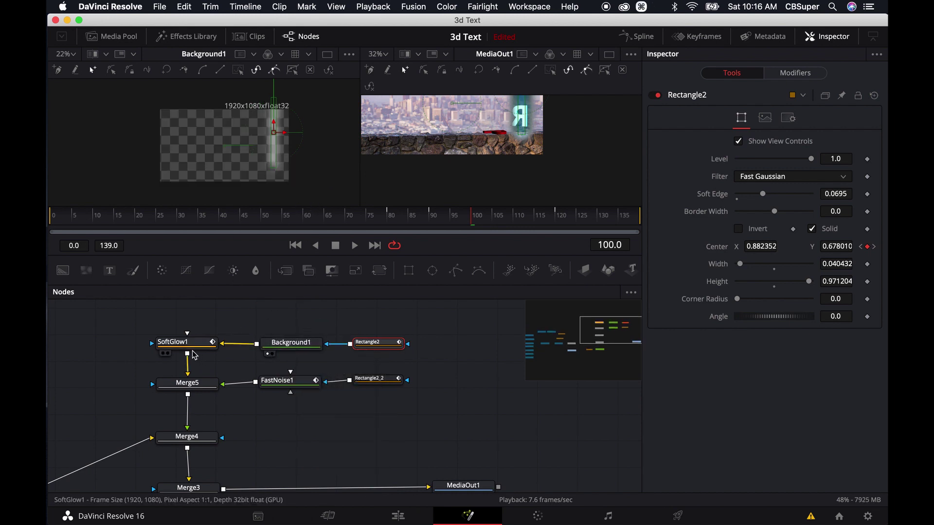
{"action": "left_click_drag", "start_coordinate": [188, 349], "coordinate": [246, 190]}
{"action": "left_click_drag", "start_coordinate": [306, 382], "coordinate": [313, 185]}
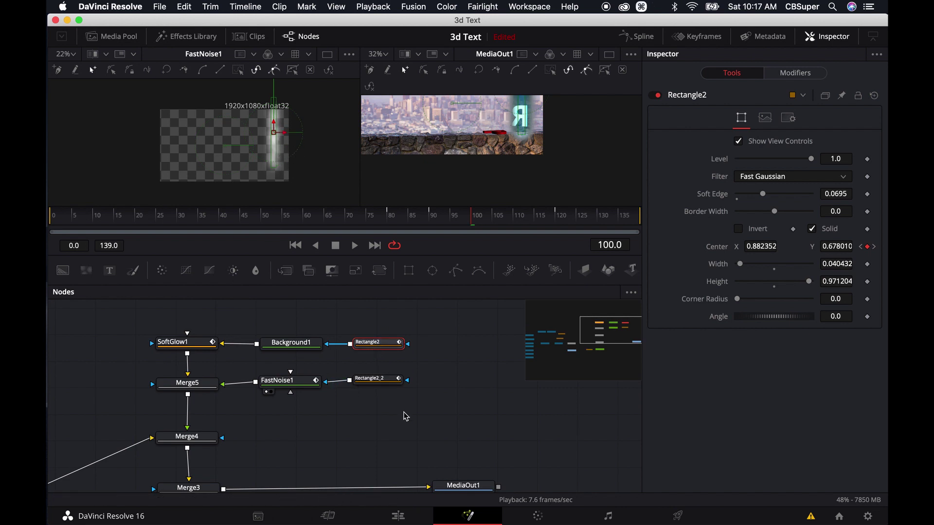
{"action": "left_click_drag", "start_coordinate": [391, 425], "coordinate": [430, 413]}
{"action": "left_click_drag", "start_coordinate": [247, 371], "coordinate": [273, 198]}
- Examine the Apply Mode of the Merge4 node and scrub the light beam between frames 97 and 99
{"action": "scroll", "coordinate": [382, 444], "scroll_direction": "down", "scroll_amount": 3}
{"action": "scroll", "coordinate": [357, 394], "scroll_direction": "right", "scroll_amount": 3}
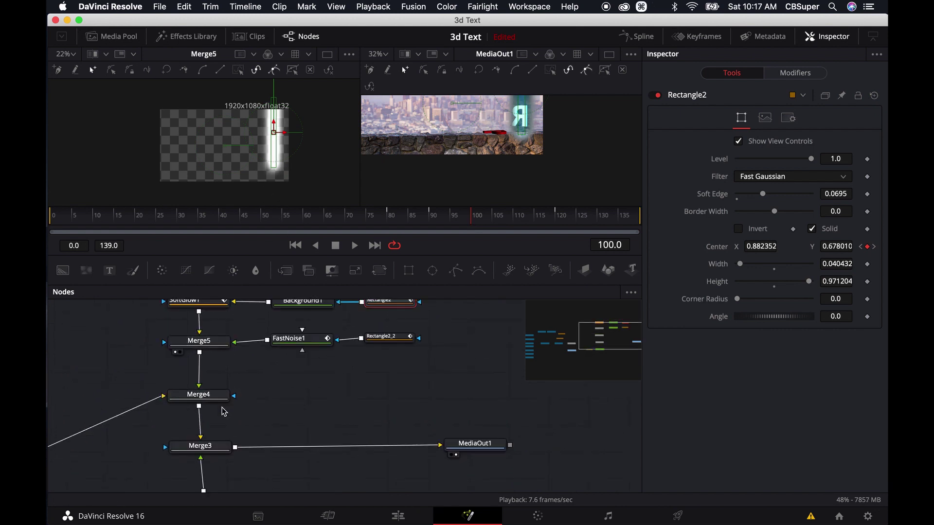
{"action": "left_click", "coordinate": [204, 396]}
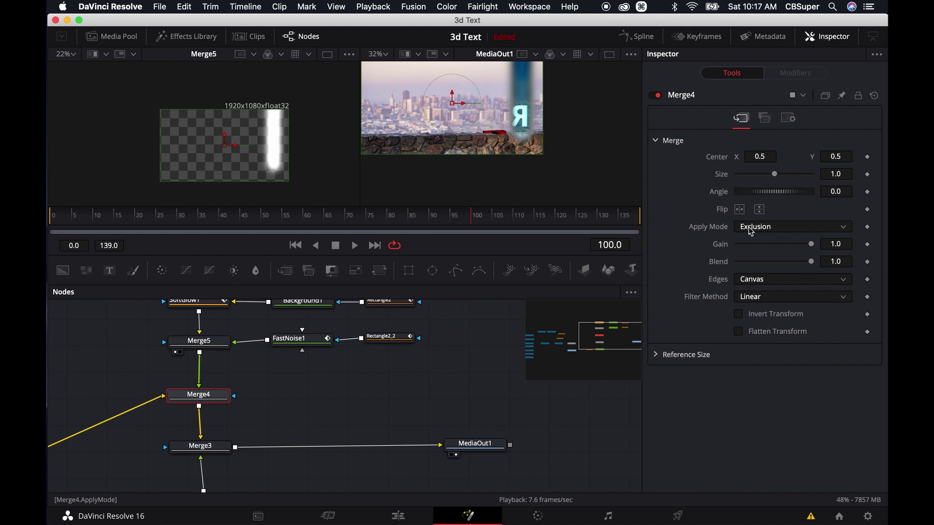
{"action": "left_click", "coordinate": [461, 221]}
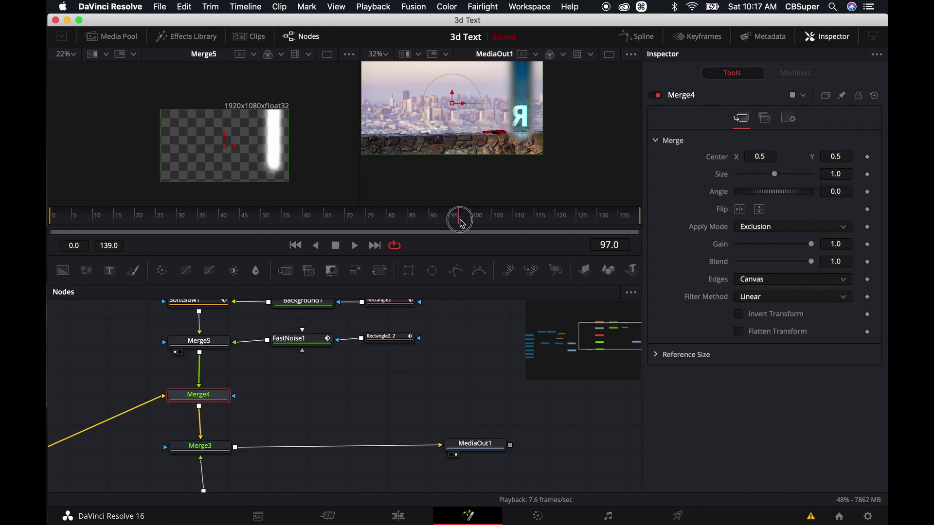
{"action": "mouse_move", "coordinate": [461, 221]}
{"action": "left_mouse_down"}
{"action": "mouse_move", "coordinate": [411, 221]}
{"action": "mouse_move", "coordinate": [471, 222]}
{"action": "left_mouse_up"}
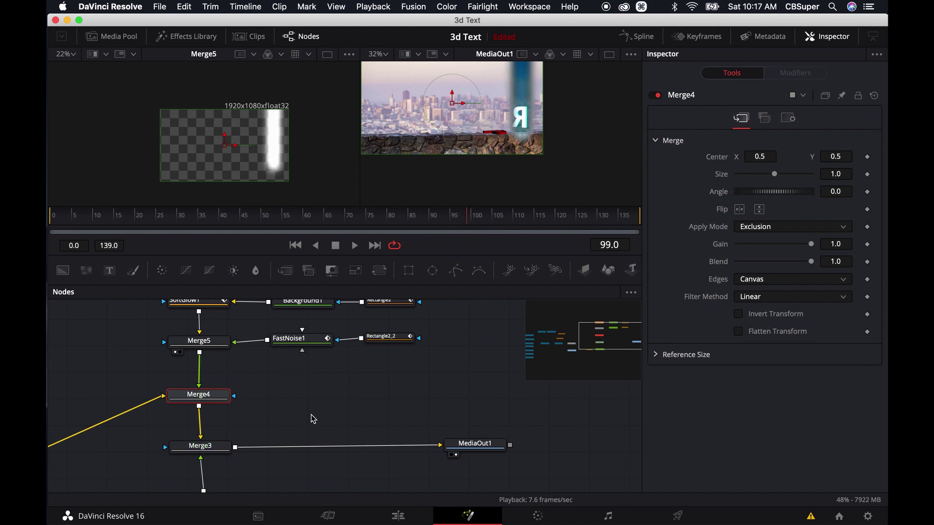
- Preview the Merge4, Rectangle2_1, Background1_1 and Merge3 nodes one after another in the first viewer
{"action": "left_click_drag", "start_coordinate": [312, 415], "coordinate": [304, 348]}
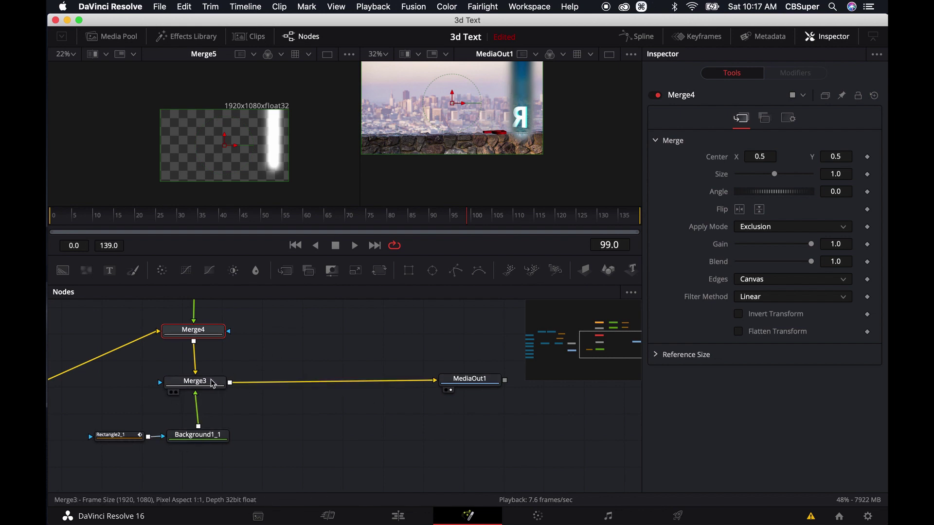
{"action": "left_click_drag", "start_coordinate": [201, 331], "coordinate": [253, 175]}
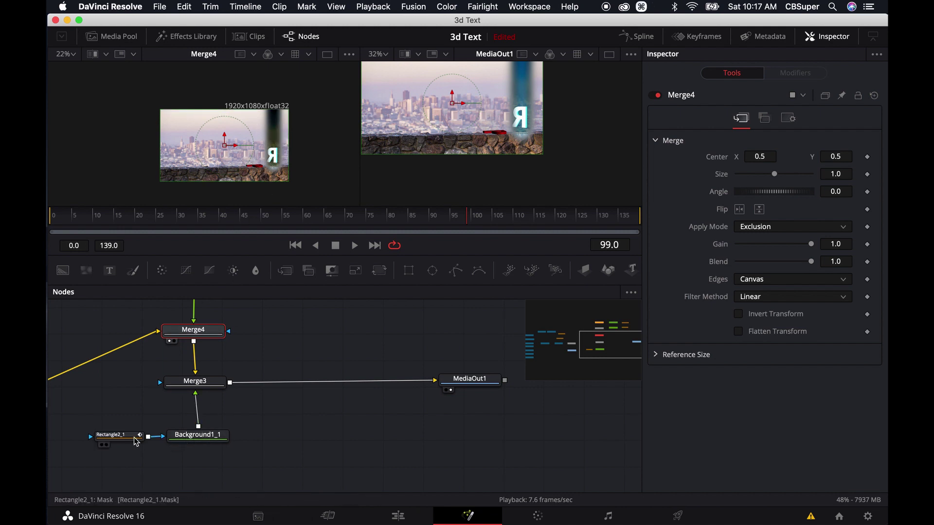
{"action": "left_click_drag", "start_coordinate": [136, 441], "coordinate": [209, 194]}
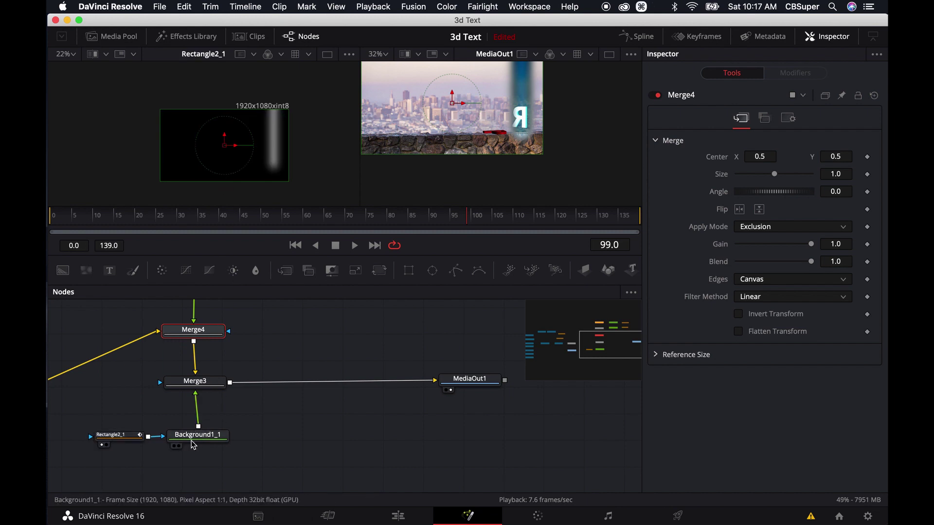
{"action": "left_click_drag", "start_coordinate": [200, 438], "coordinate": [223, 175]}
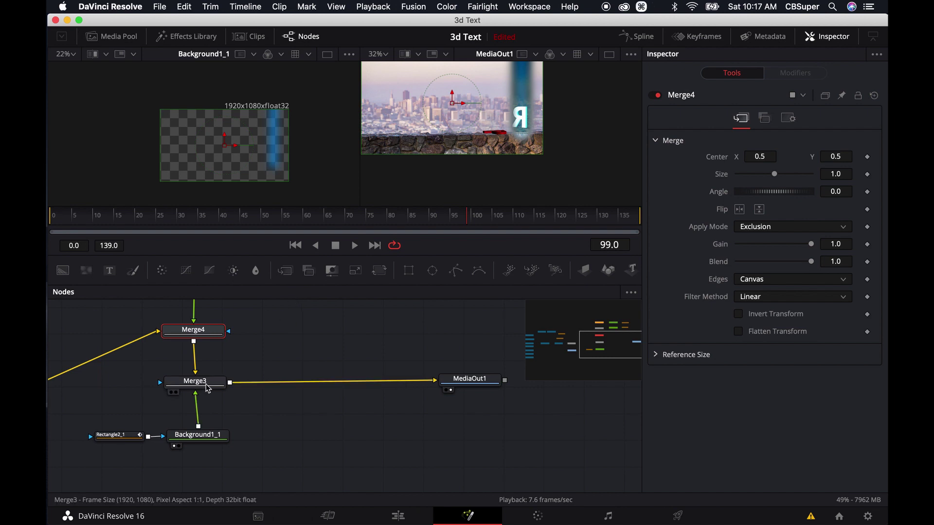
{"action": "left_click_drag", "start_coordinate": [208, 387], "coordinate": [248, 155]}
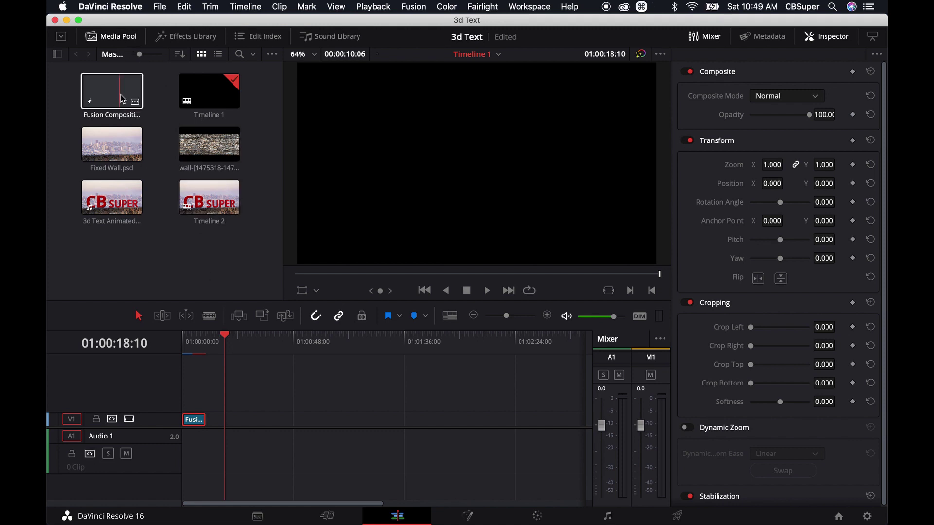
- Add the Fusion Composition to video track V1 at 01:00:18:10 and open it for compositing in Fusion
{"action": "left_click_drag", "start_coordinate": [122, 99], "coordinate": [227, 428]}
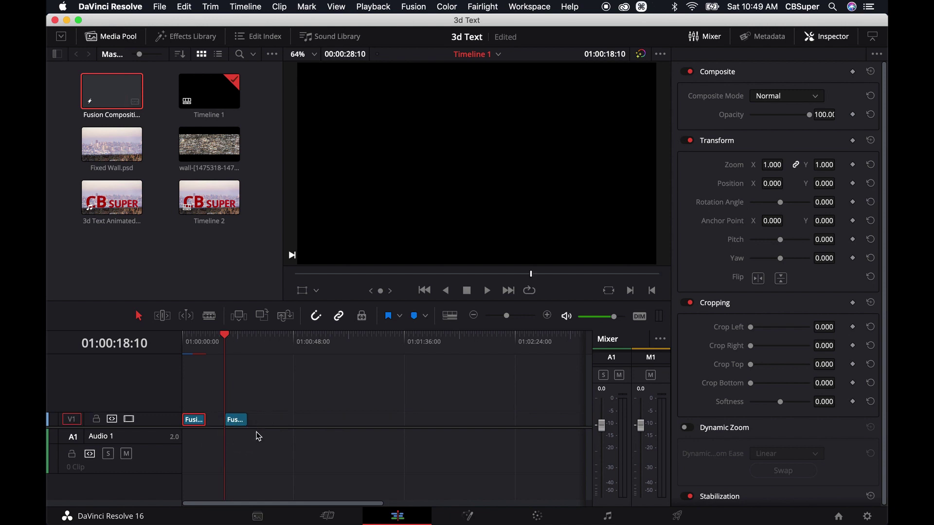
{"action": "left_click", "coordinate": [467, 515]}
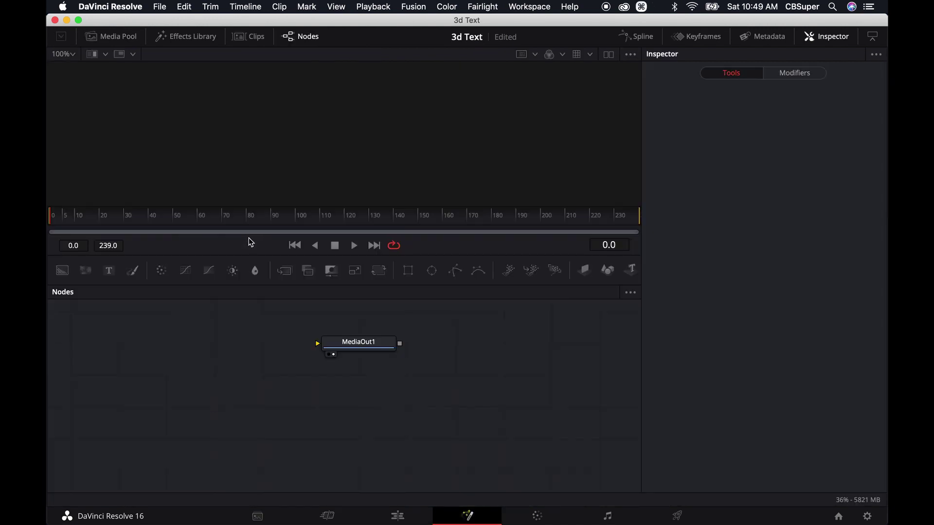
- Make room around MediaOut1 by moving it aside and hiding the Inspector, and add a Text 3D node
{"action": "left_click_drag", "start_coordinate": [367, 347], "coordinate": [454, 348]}
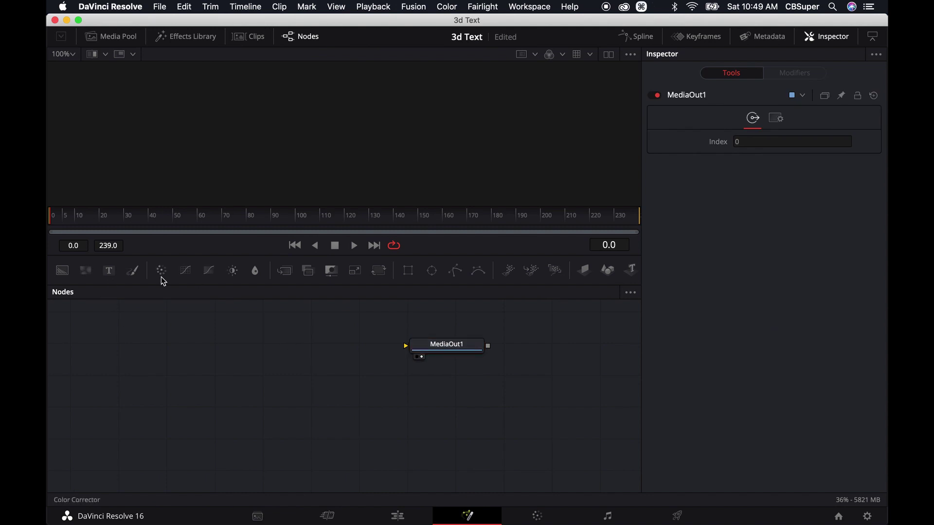
{"action": "left_click", "coordinate": [827, 37]}
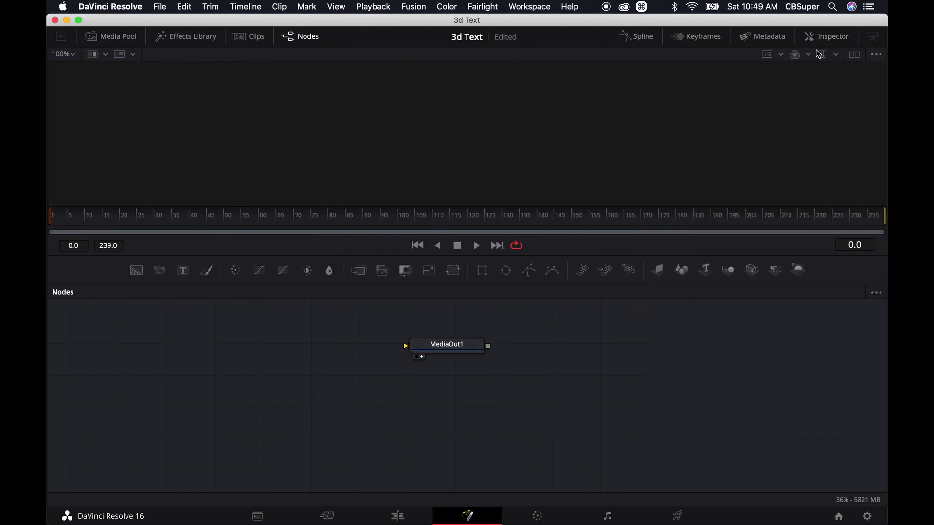
{"action": "left_click", "coordinate": [709, 273]}
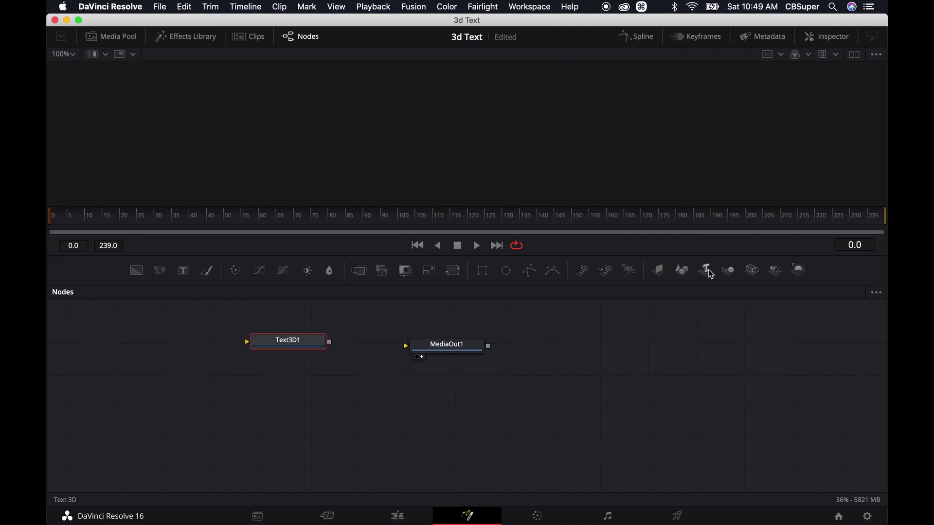
- Add Merge 3D, Camera 3D, Spot Light and Renderer 3D nodes after Text3D1, and connect Renderer3D1 to MediaOut1
{"action": "left_click", "coordinate": [728, 270]}
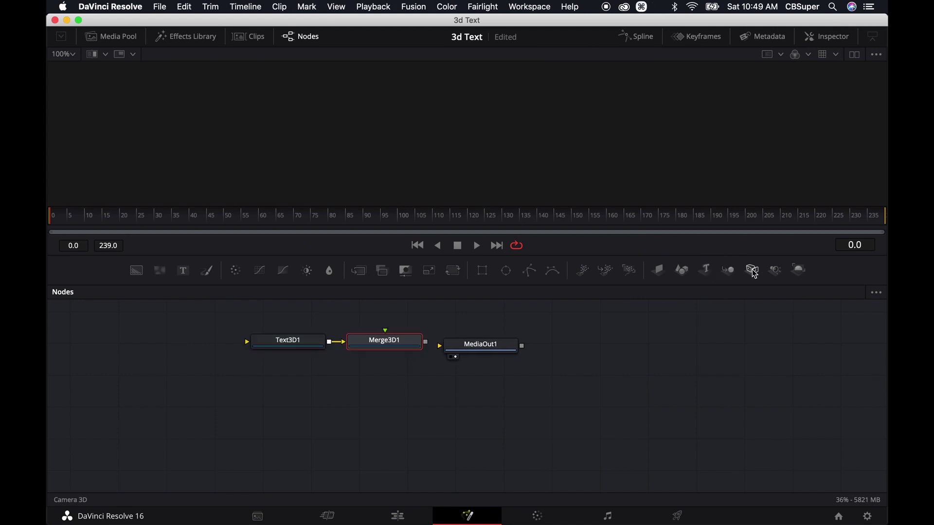
{"action": "left_click", "coordinate": [751, 270]}
{"action": "left_click", "coordinate": [775, 272]}
{"action": "left_click", "coordinate": [798, 270]}
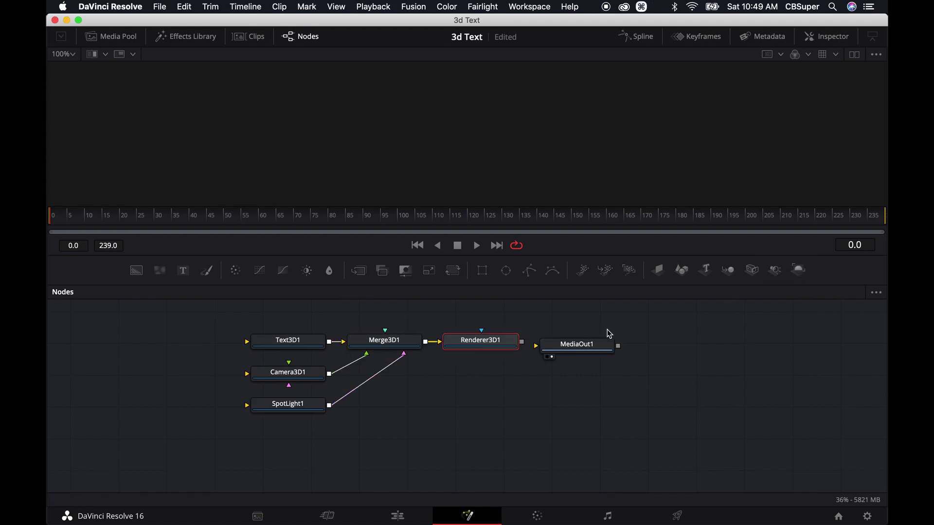
{"action": "left_click_drag", "start_coordinate": [586, 351], "coordinate": [606, 347]}
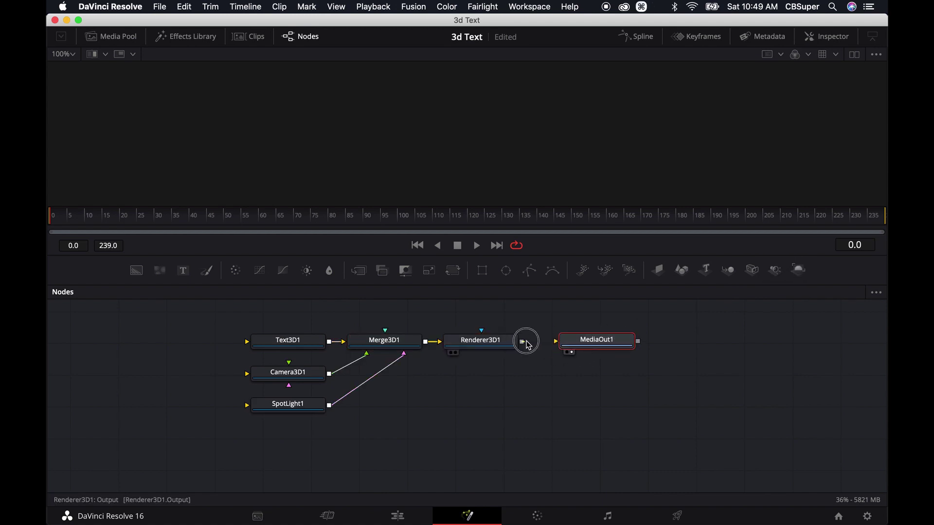
{"action": "left_click_drag", "start_coordinate": [521, 342], "coordinate": [556, 141]}
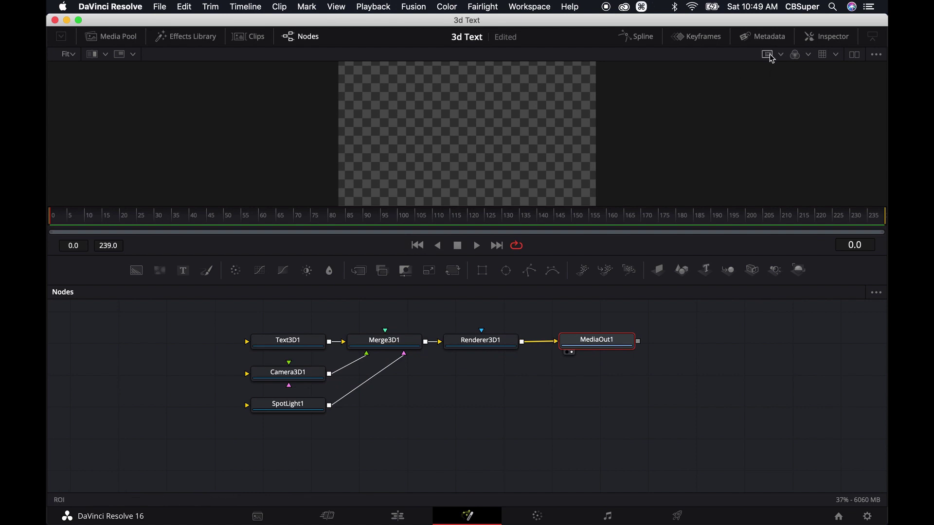
- Switch to dual viewers with Text3D1 in the first one, and show the Inspector again
{"action": "left_click", "coordinate": [854, 54]}
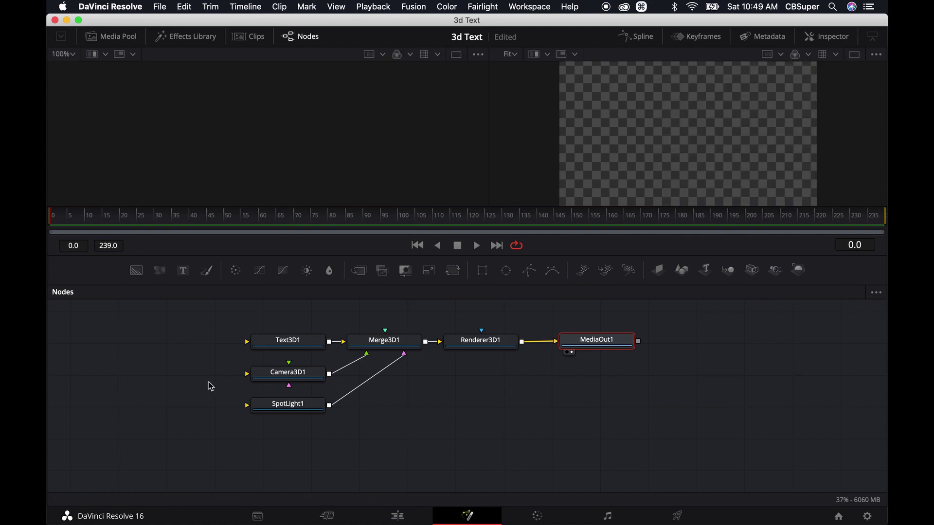
{"action": "left_click_drag", "start_coordinate": [291, 347], "coordinate": [233, 144]}
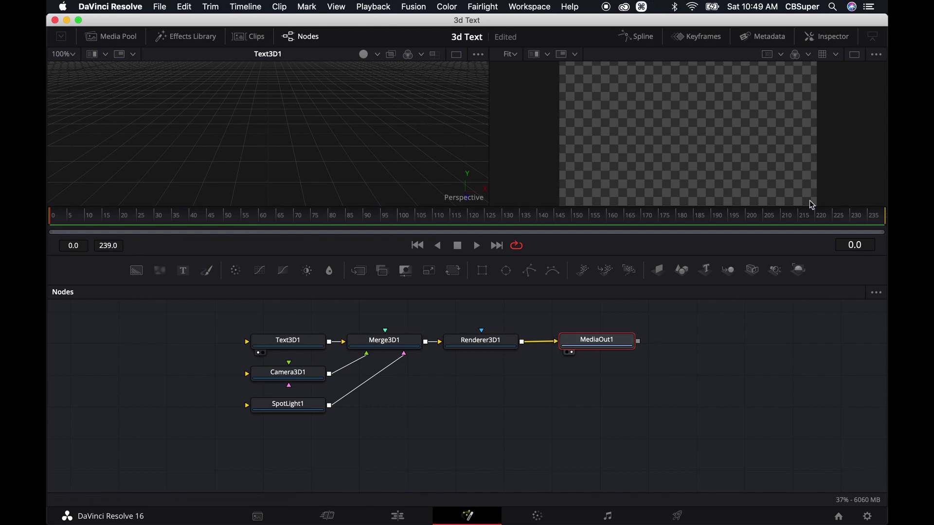
{"action": "left_click", "coordinate": [828, 37]}
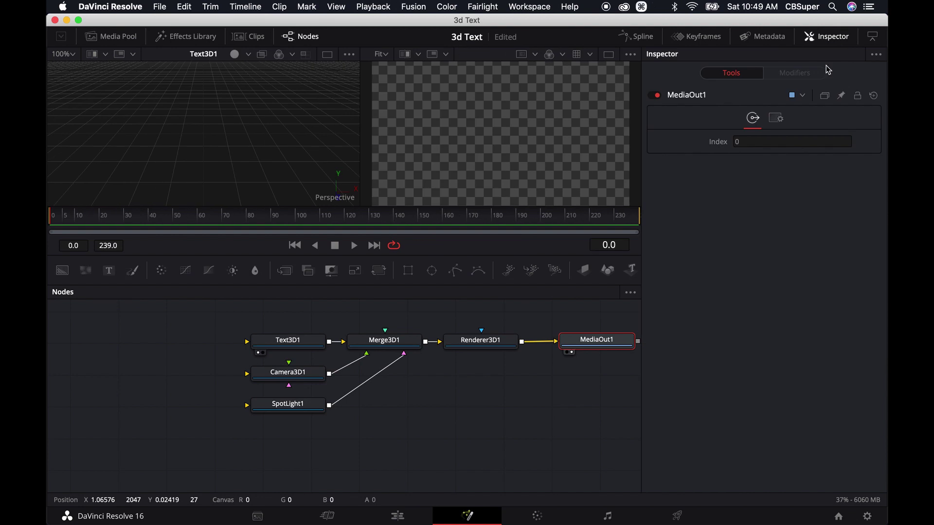
- Set the Styled Text of Text3D1 to the letter C
{"action": "left_click", "coordinate": [303, 346]}
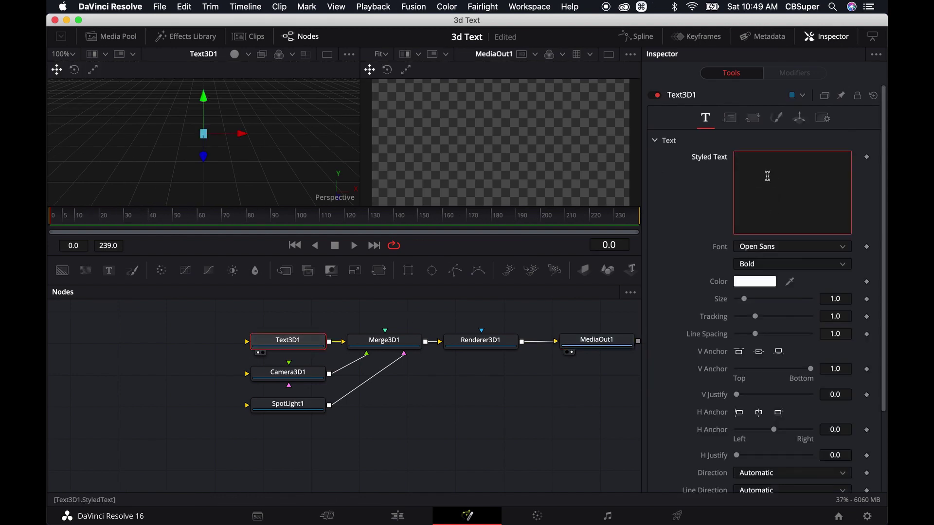
{"action": "type", "text": "CB"}
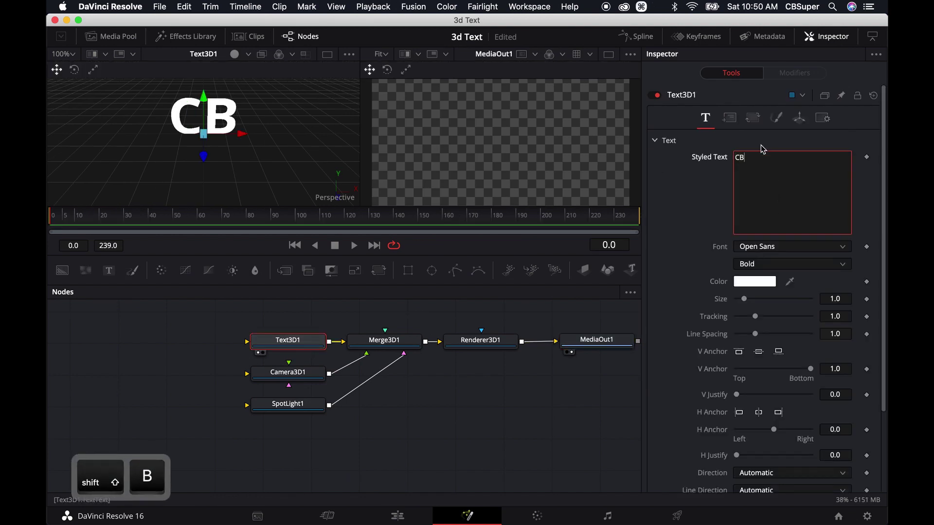
{"action": "key", "text": "BackSpace"}
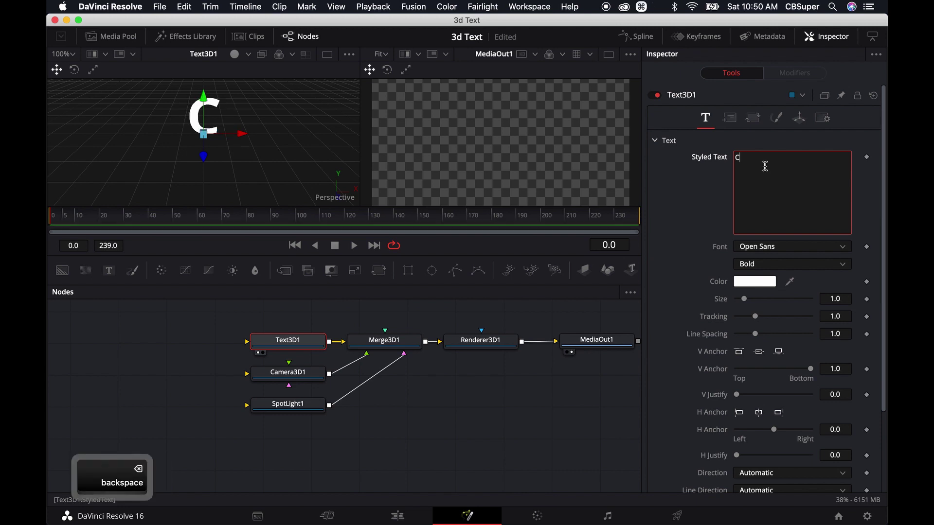
- Change the text color to Red and enlarge the letter to size 1.73
{"action": "left_click", "coordinate": [749, 283]}
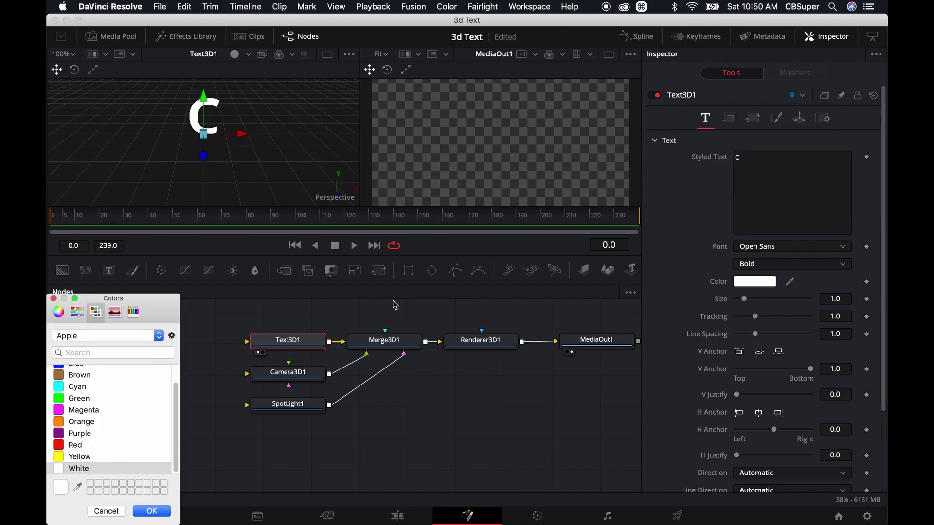
{"action": "left_click", "coordinate": [64, 445]}
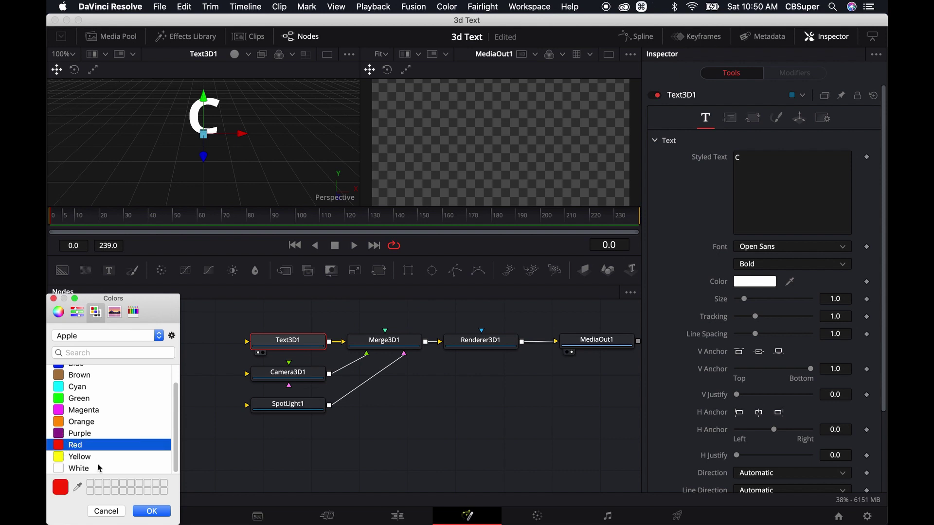
{"action": "left_click", "coordinate": [148, 511]}
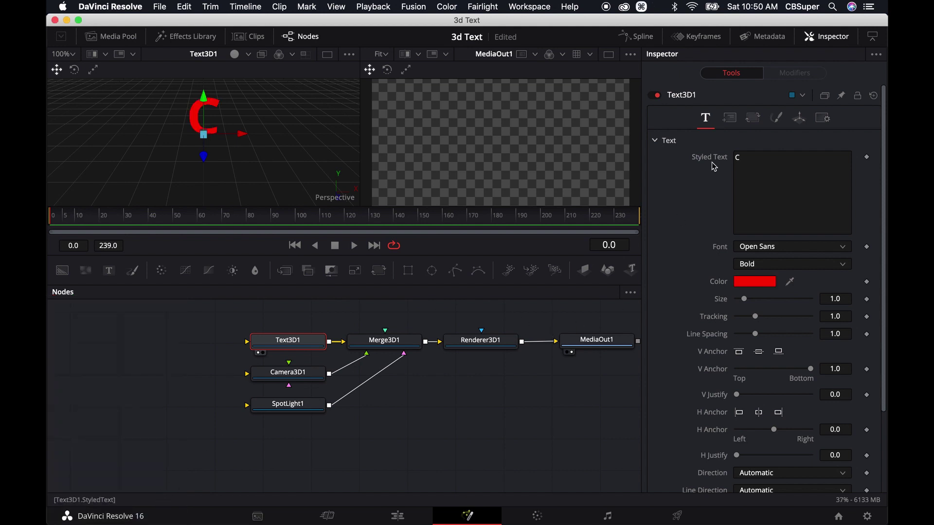
{"action": "left_click_drag", "start_coordinate": [744, 299], "coordinate": [752, 302]}
- Extrude the letter with an Extrusion Depth of 0.148 and check its thickness from the side
{"action": "left_click_drag", "start_coordinate": [312, 139], "coordinate": [241, 130]}
{"action": "scroll", "coordinate": [676, 433], "scroll_direction": "down", "scroll_amount": 5}
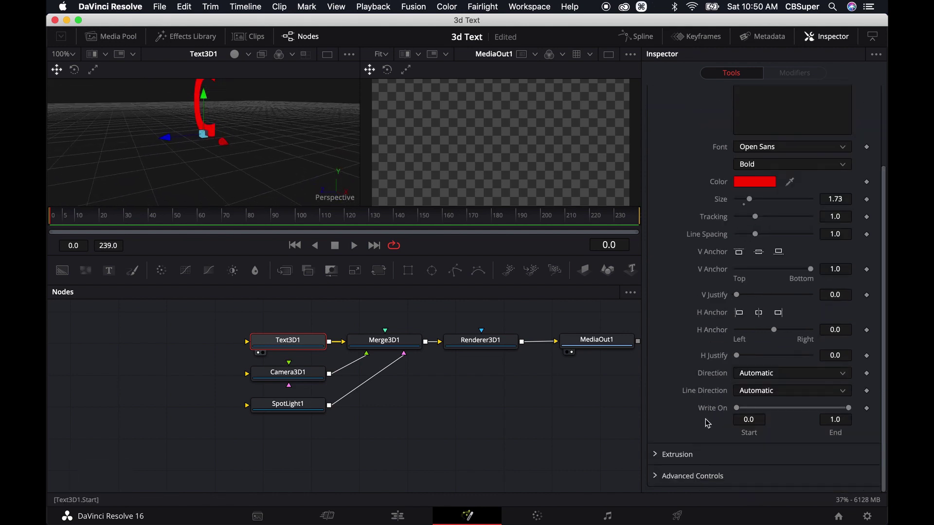
{"action": "left_click", "coordinate": [660, 456]}
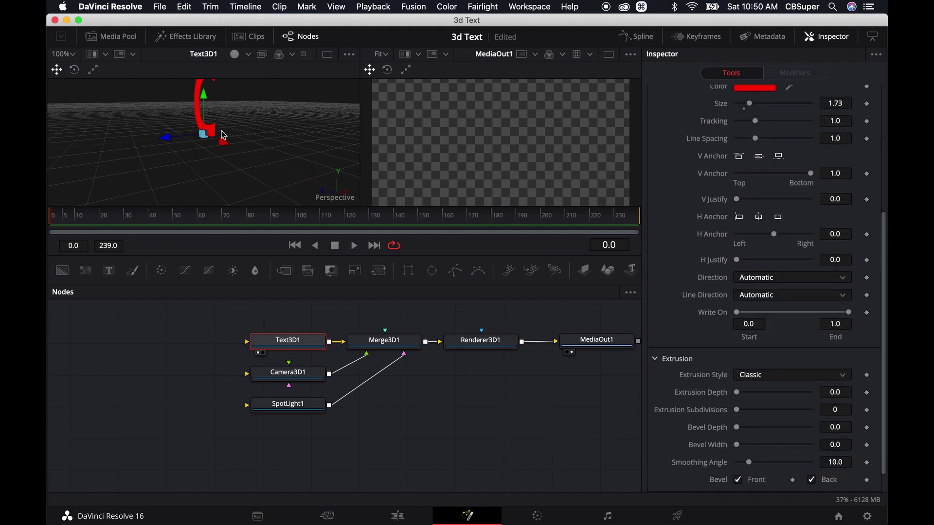
{"action": "left_click", "coordinate": [738, 393]}
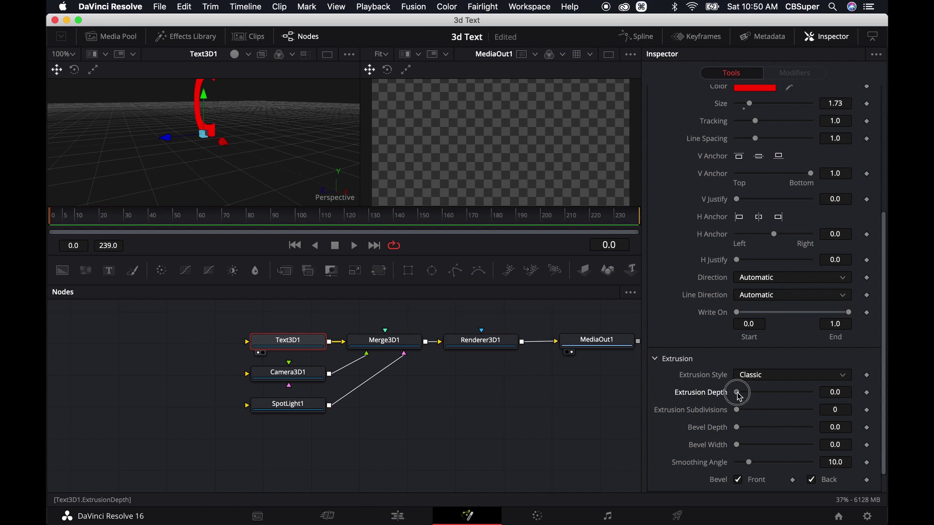
{"action": "left_click_drag", "start_coordinate": [738, 396], "coordinate": [791, 395]}
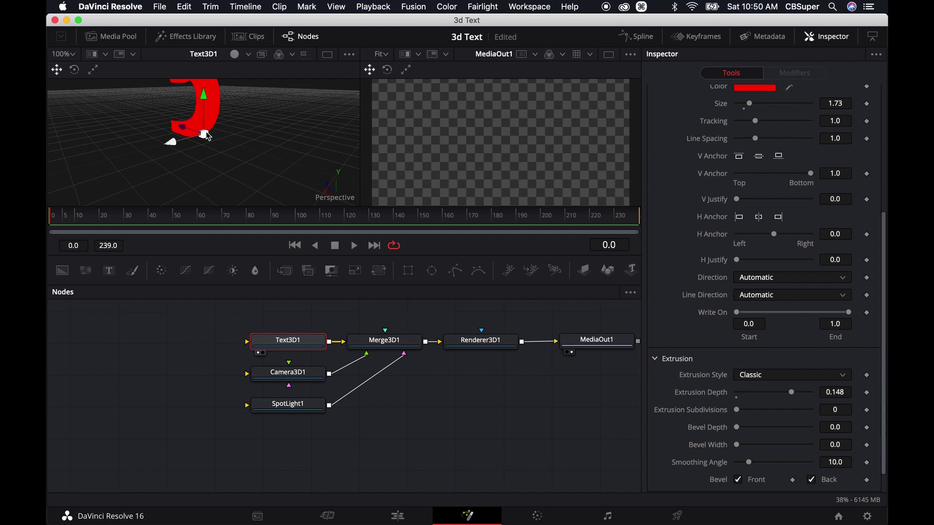
{"action": "left_click_drag", "start_coordinate": [256, 164], "coordinate": [321, 162]}
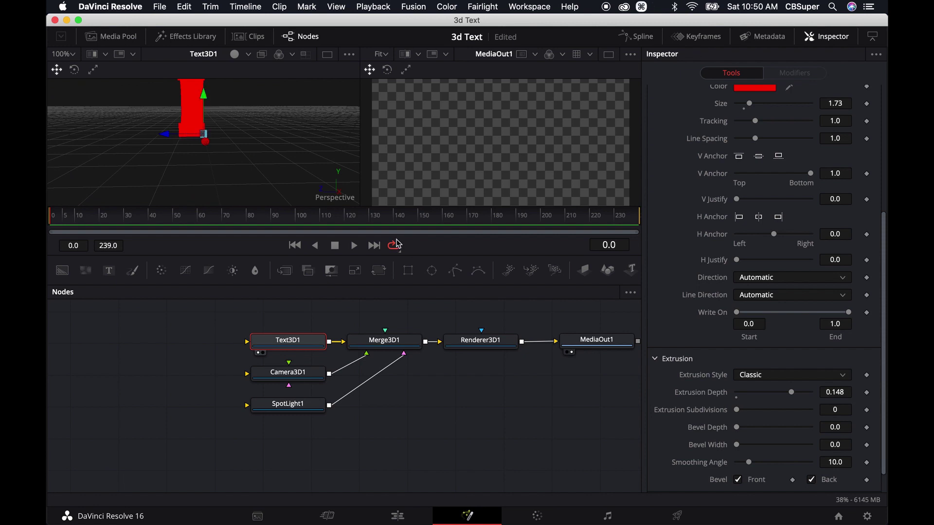
- Try shifting the Z pivot of Text3D1 to 0.087, and undo the shift
{"action": "scroll", "coordinate": [682, 294], "scroll_direction": "down", "scroll_amount": 2}
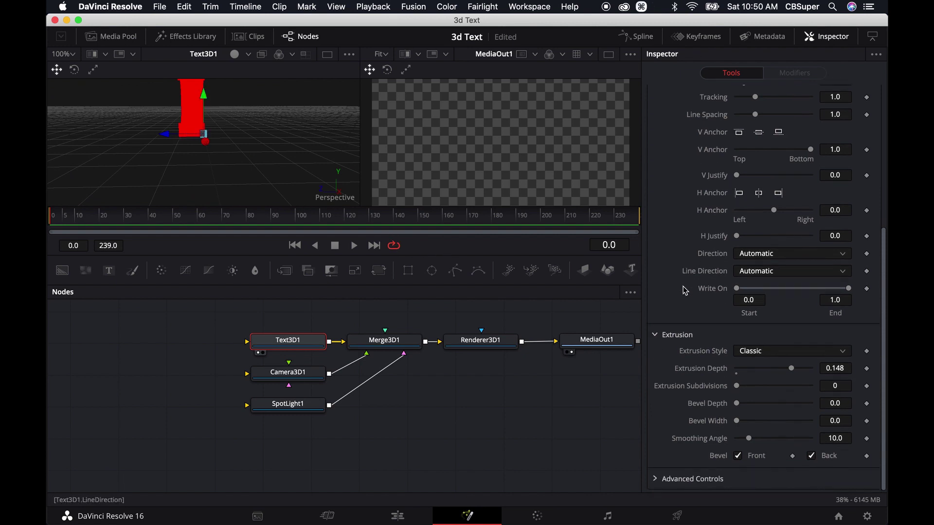
{"action": "scroll", "coordinate": [686, 195], "scroll_direction": "up", "scroll_amount": 10}
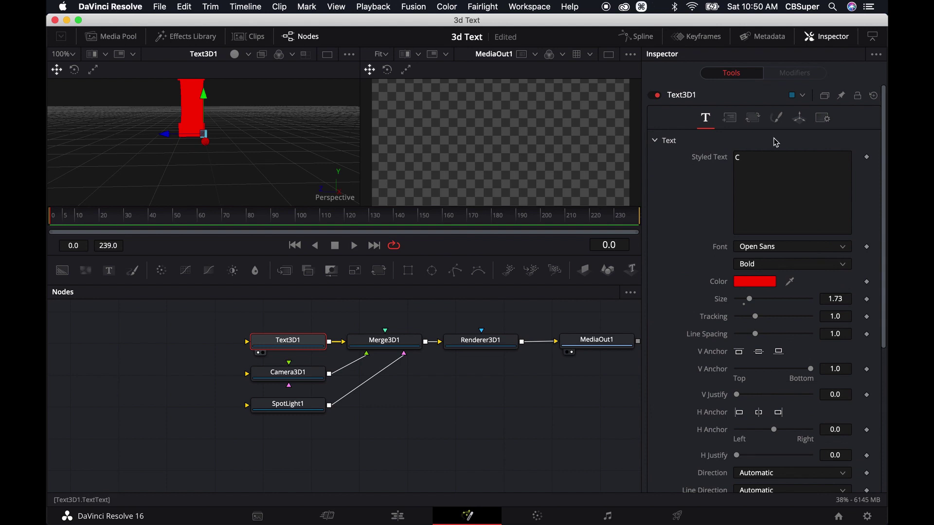
{"action": "left_click", "coordinate": [802, 121]}
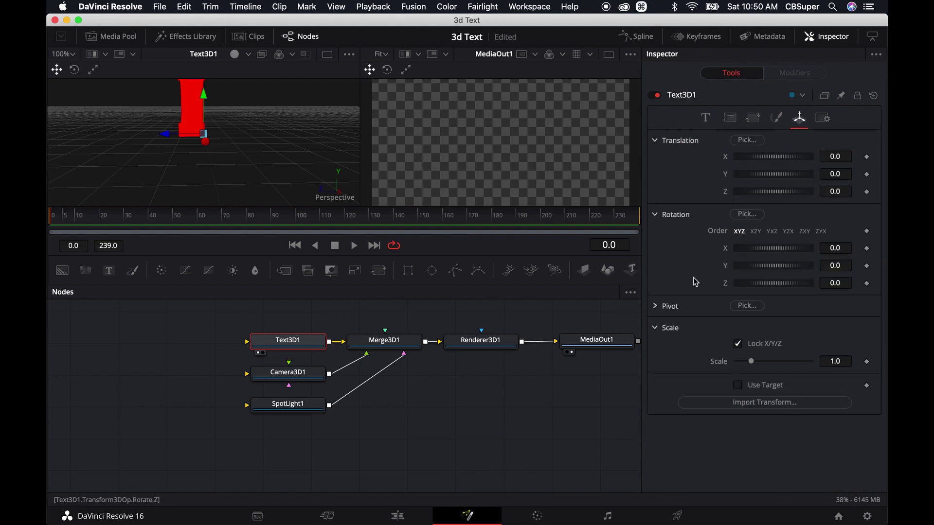
{"action": "left_click", "coordinate": [656, 307]}
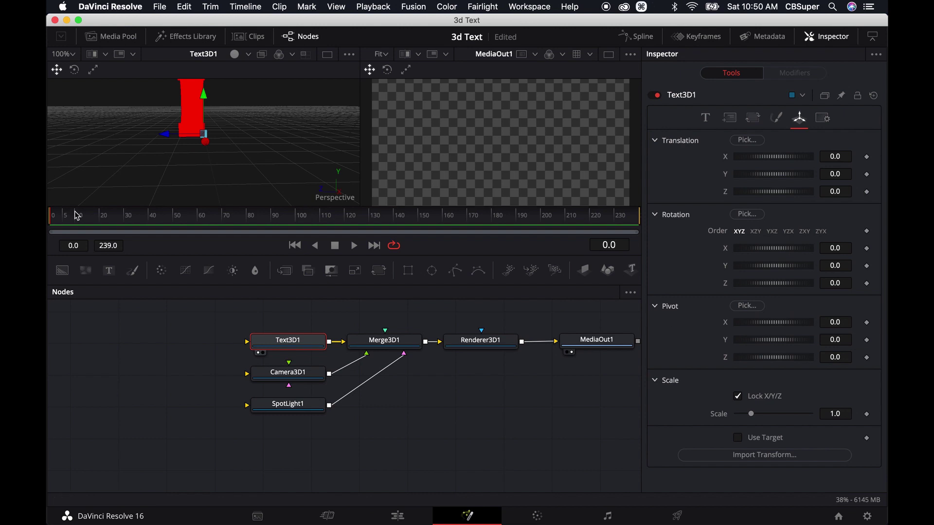
{"action": "left_click_drag", "start_coordinate": [772, 365], "coordinate": [776, 364]}
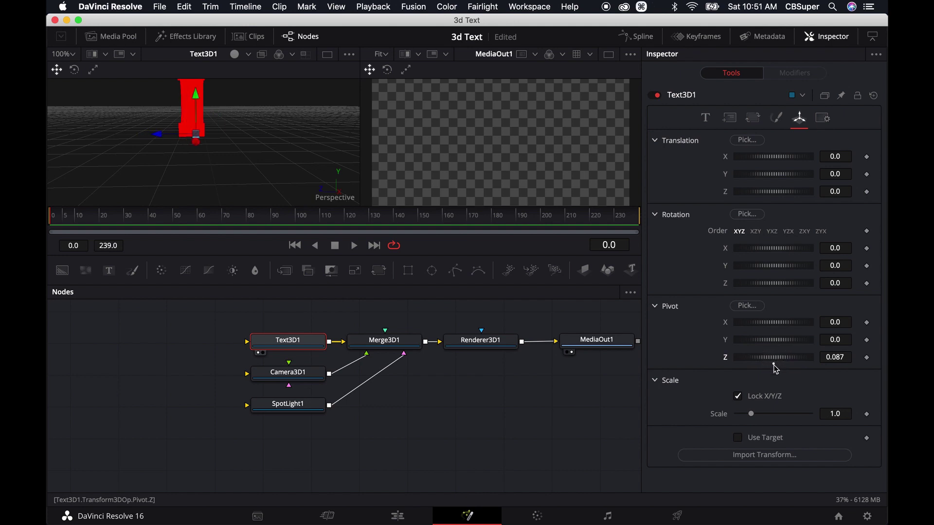
{"action": "key", "text": "super+z"}
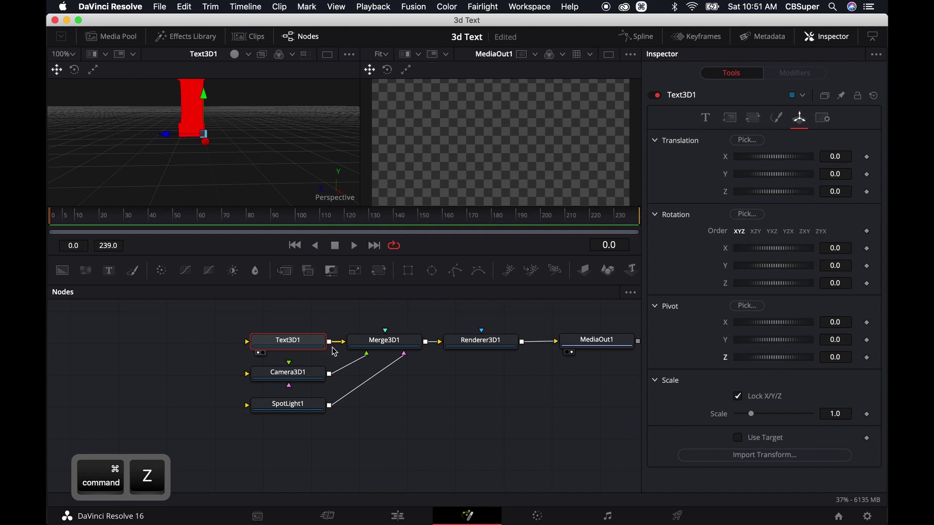
- Switch the Extrusion Style of Text3D1 to Custom and set its Bevel Width to 0.0173
{"action": "left_click_drag", "start_coordinate": [428, 391], "coordinate": [378, 406]}
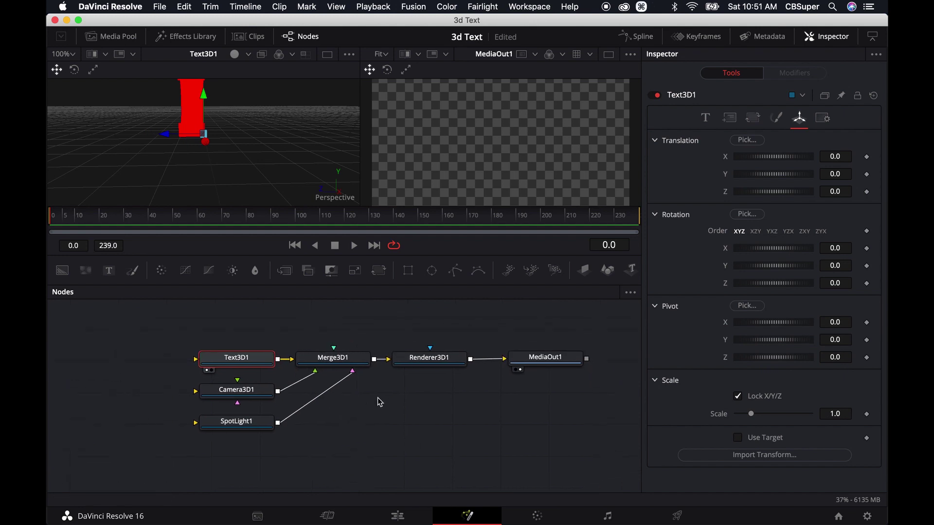
{"action": "left_click", "coordinate": [706, 119]}
{"action": "scroll", "coordinate": [680, 385], "scroll_direction": "down", "scroll_amount": 10}
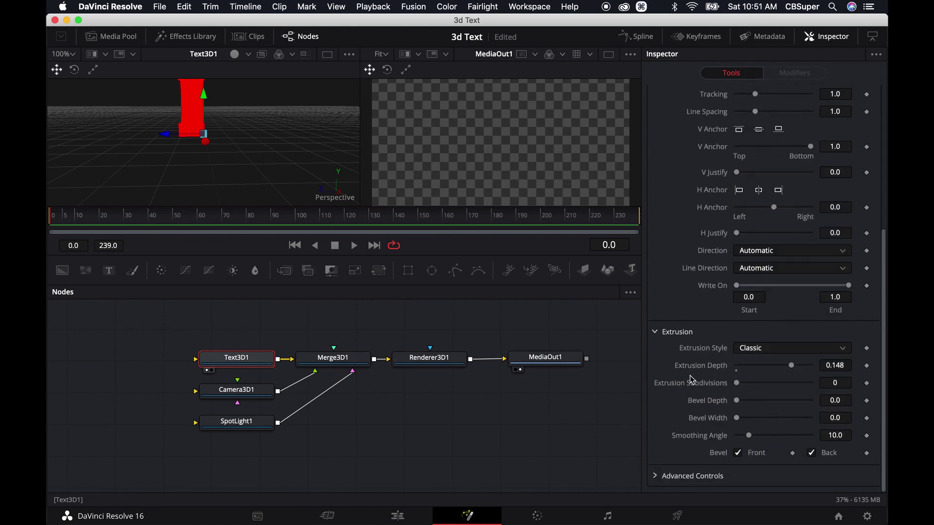
{"action": "left_click", "coordinate": [762, 351]}
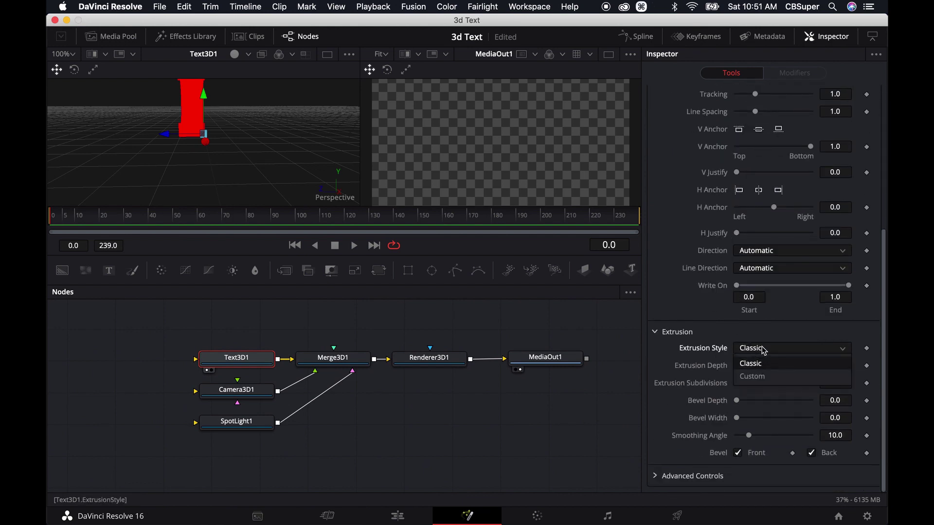
{"action": "left_click", "coordinate": [754, 379]}
{"action": "scroll", "coordinate": [700, 430], "scroll_direction": "down", "scroll_amount": 3}
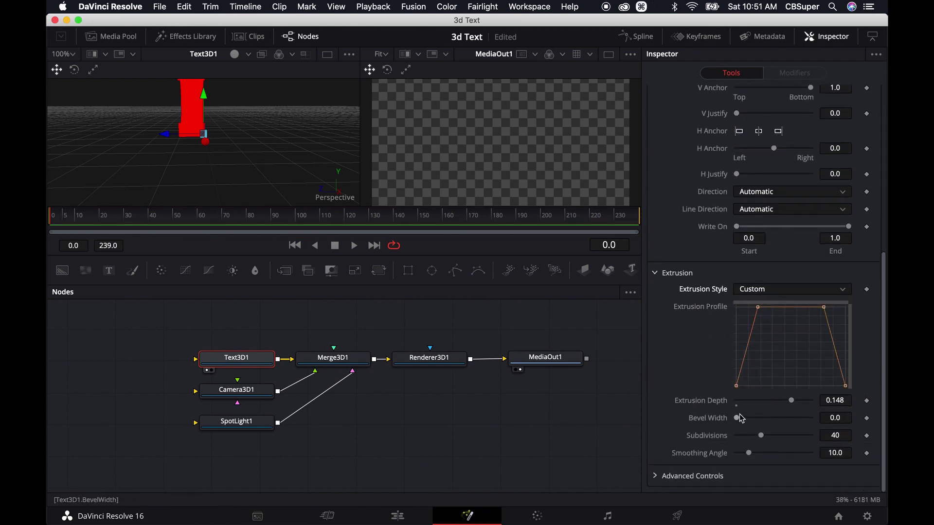
{"action": "left_click_drag", "start_coordinate": [240, 176], "coordinate": [254, 147], "text": "alt"}
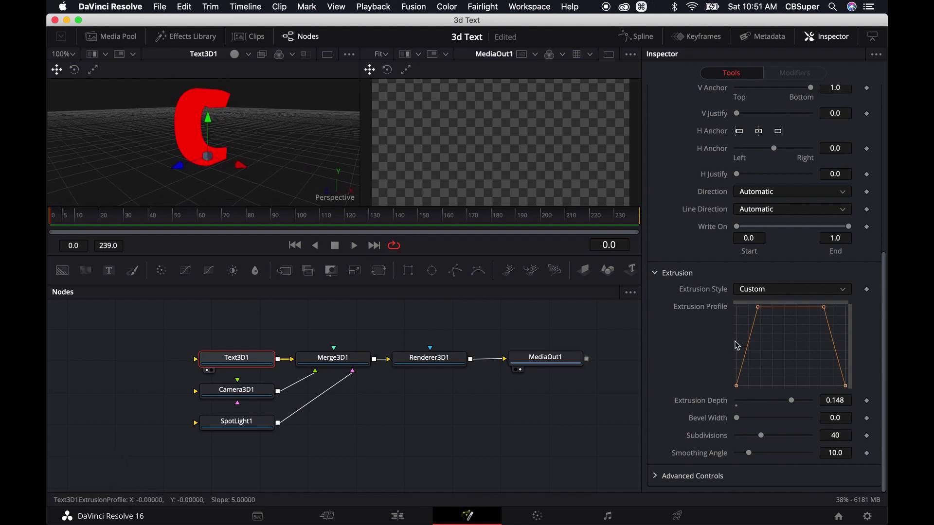
{"action": "left_click_drag", "start_coordinate": [739, 421], "coordinate": [751, 424]}
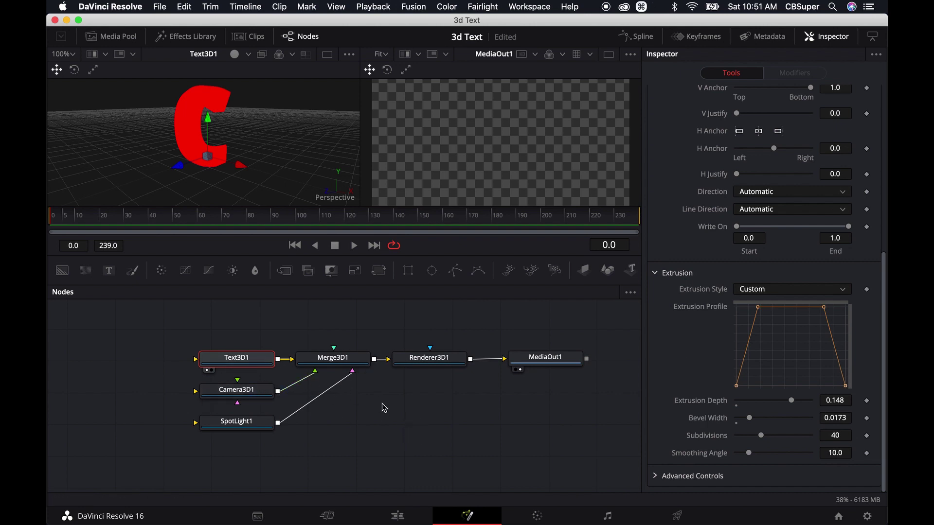
- Place Camera3D1 above Merge3D1 in the node graph, and move the camera back and slightly up to frame the whole letter
{"action": "left_click_drag", "start_coordinate": [378, 411], "coordinate": [313, 476]}
{"action": "left_click_drag", "start_coordinate": [196, 454], "coordinate": [269, 324]}
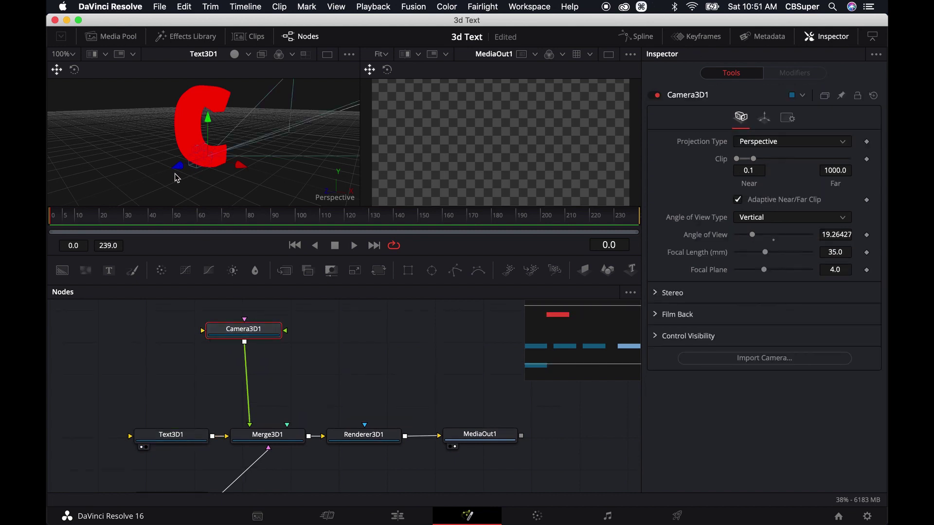
{"action": "key", "text": "ctrl"}
{"action": "key", "text": "alt"}
{"action": "left_click_drag", "start_coordinate": [253, 166], "coordinate": [167, 183]}
{"action": "key", "text": "super"}
{"action": "scroll", "coordinate": [161, 180], "scroll_direction": "down", "scroll_amount": 10}
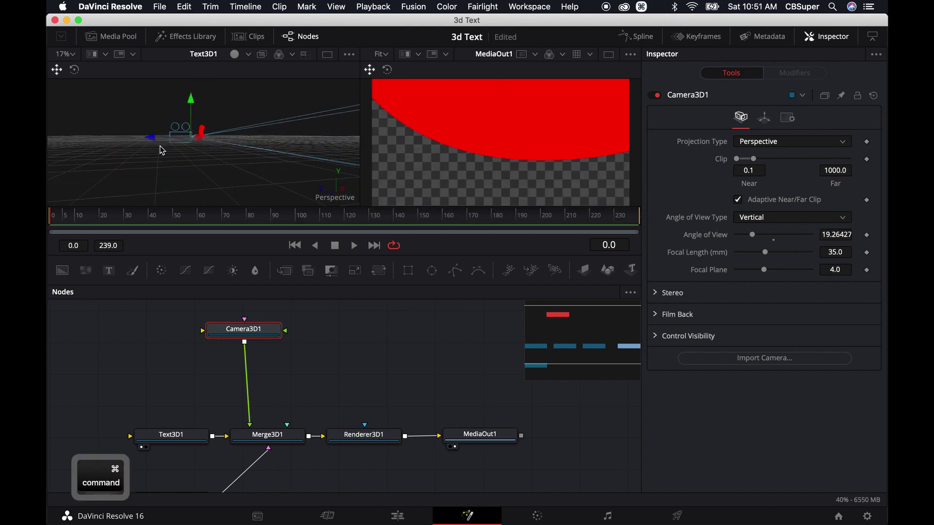
{"action": "left_click_drag", "start_coordinate": [155, 144], "coordinate": [58, 145]}
{"action": "left_click_drag", "start_coordinate": [96, 108], "coordinate": [96, 99]}
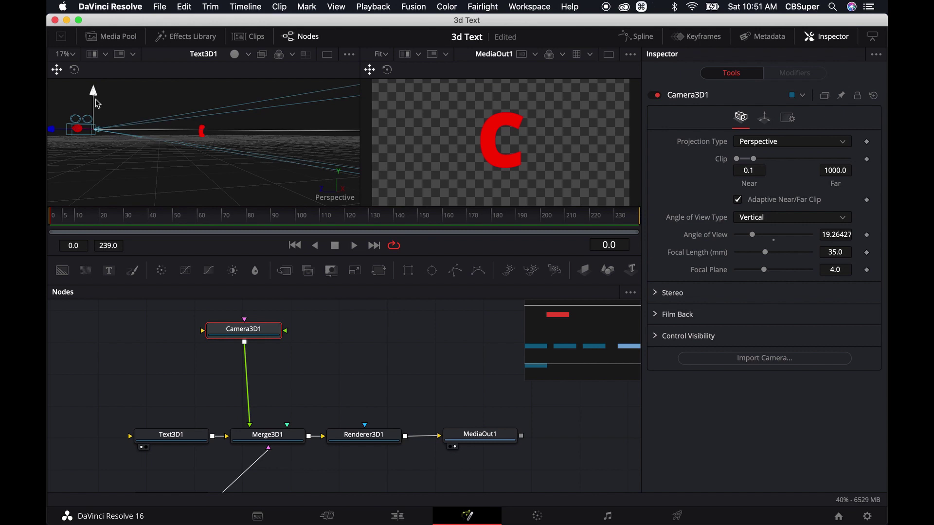
- Move the SpotLight1 node above Merge3D1, next to Camera3D1
{"action": "scroll", "coordinate": [273, 462], "scroll_direction": "down", "scroll_amount": 3}
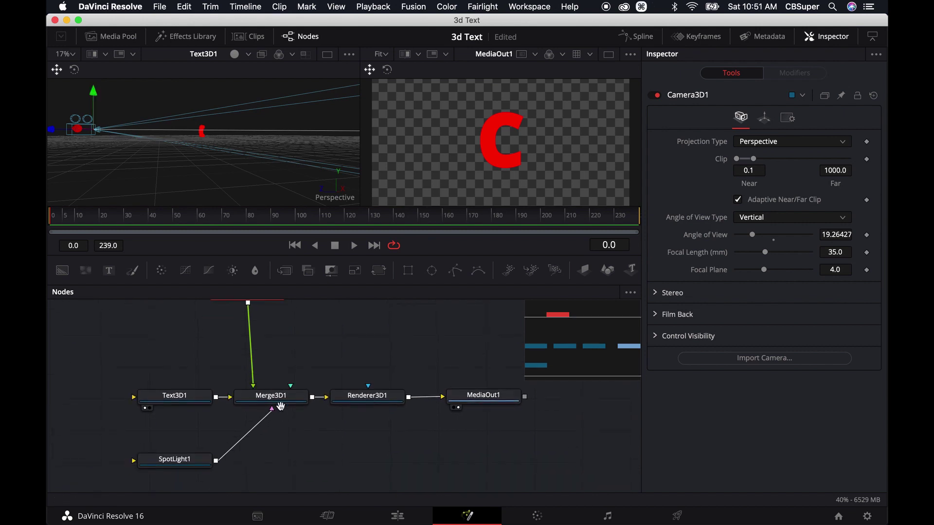
{"action": "left_click_drag", "start_coordinate": [186, 437], "coordinate": [316, 326]}
{"action": "left_click_drag", "start_coordinate": [391, 343], "coordinate": [375, 424]}
{"action": "left_click_drag", "start_coordinate": [306, 413], "coordinate": [291, 337]}
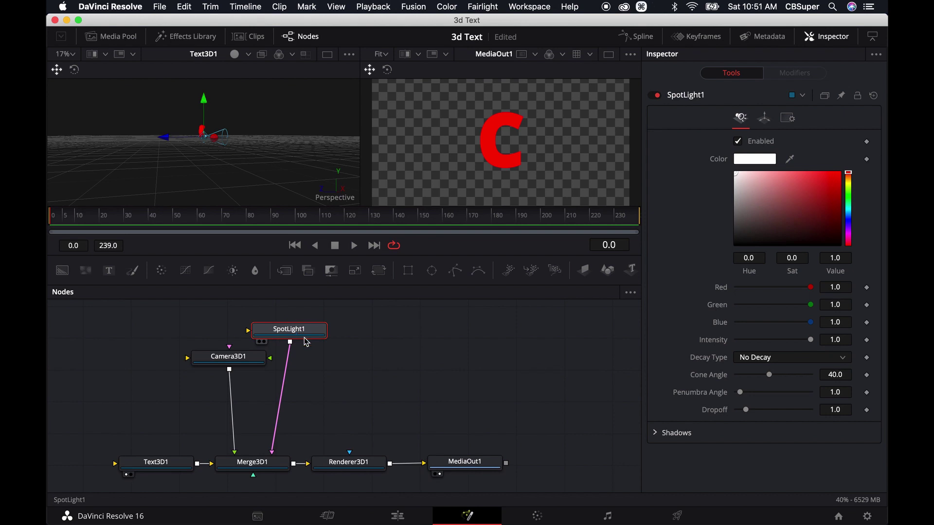
- Browse the effects library to the available 3D light tools
{"action": "left_click", "coordinate": [186, 36]}
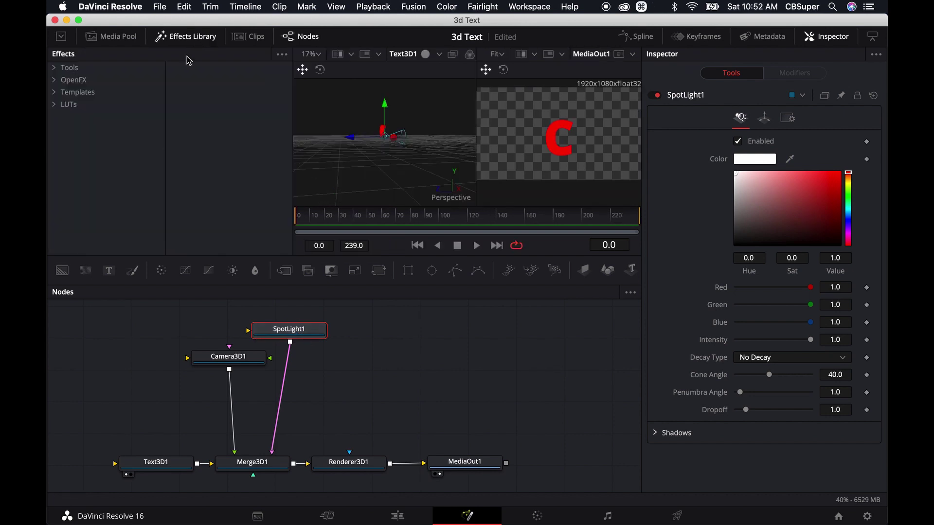
{"action": "left_click", "coordinate": [68, 71]}
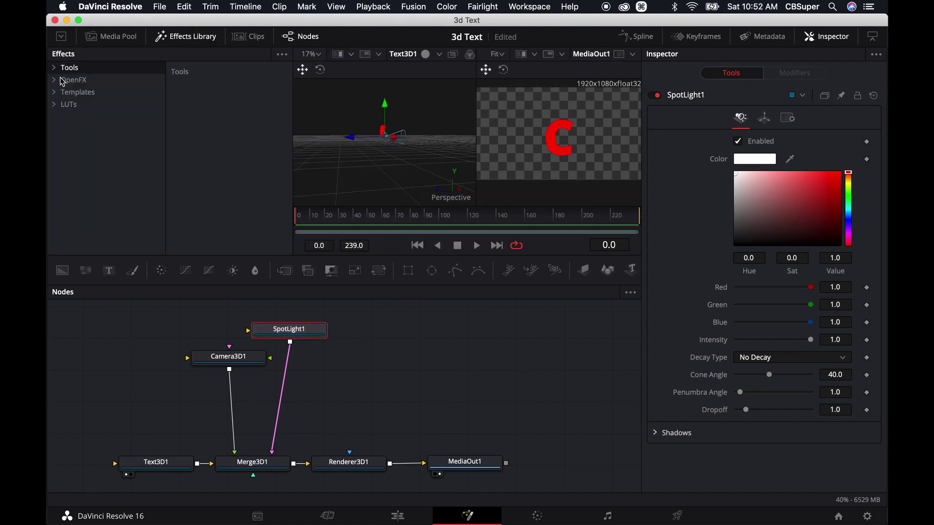
{"action": "left_click", "coordinate": [54, 69]}
{"action": "left_click", "coordinate": [80, 81]}
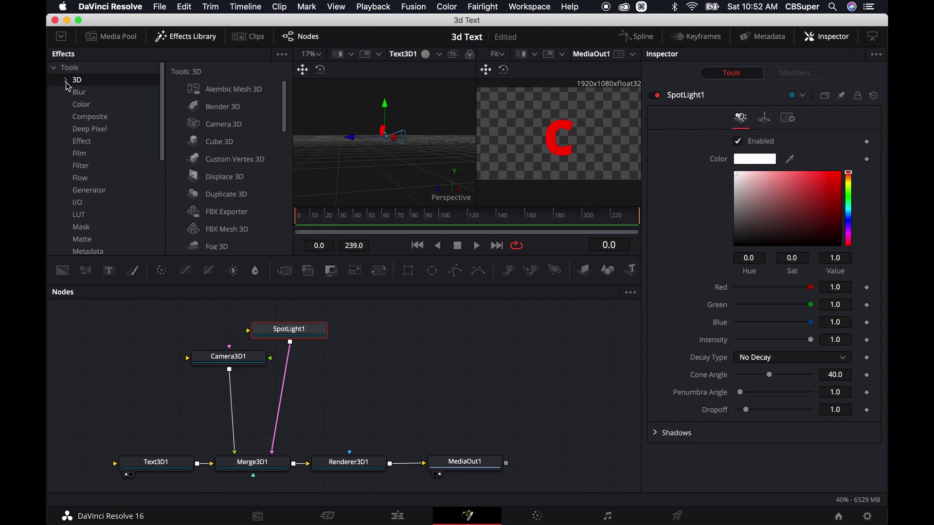
{"action": "left_click", "coordinate": [66, 80]}
{"action": "left_click", "coordinate": [97, 95]}
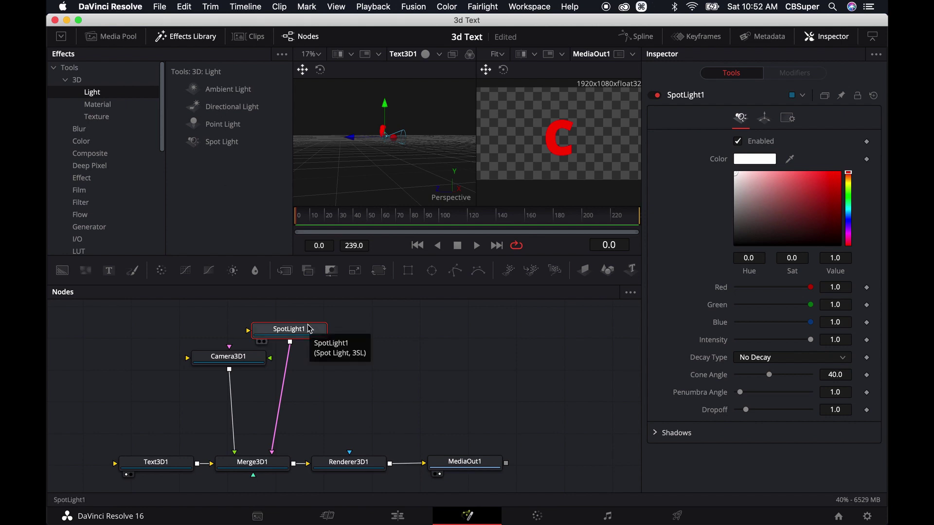
- Shift the SpotLight1 node slightly right in the node graph, and enable Use Target in its transform settings
{"action": "left_click_drag", "start_coordinate": [302, 330], "coordinate": [325, 330]}
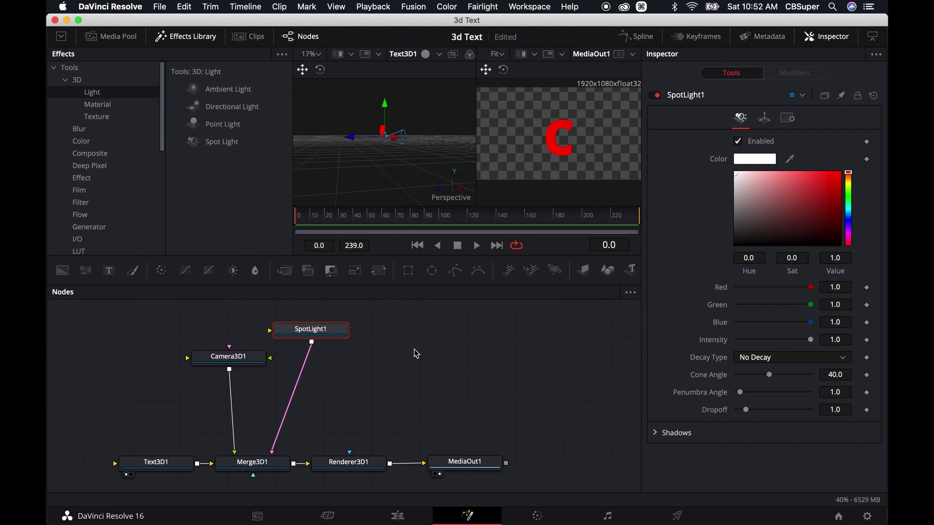
{"action": "mouse_move", "coordinate": [319, 336]}
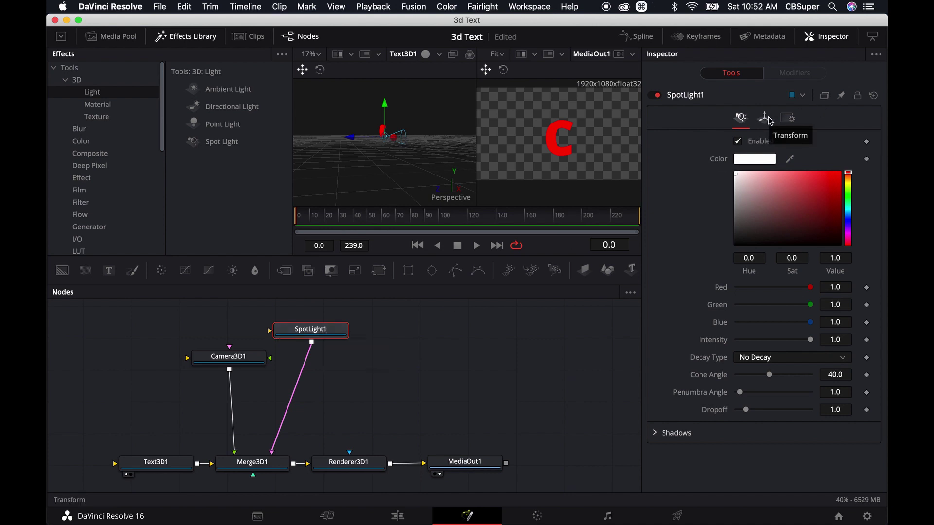
{"action": "left_click", "coordinate": [766, 122]}
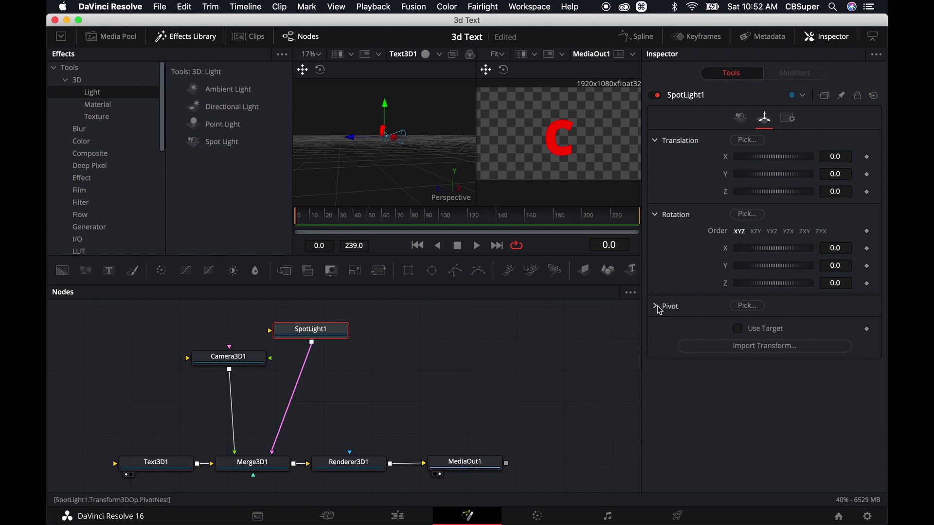
{"action": "left_click", "coordinate": [738, 329]}
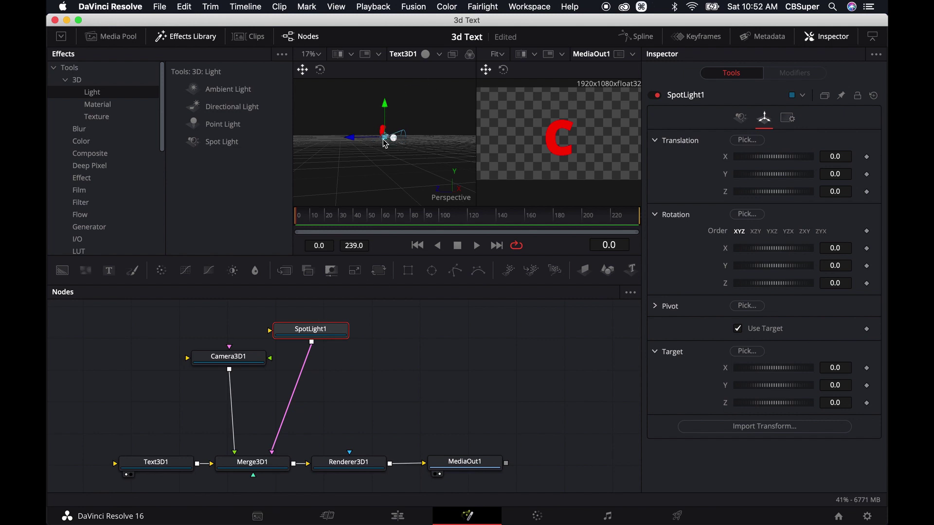
- Move SpotLight1 up to Y 2.216818 and back to Z 3.343321, and nudge its target to Z 0.038710
{"action": "scroll", "coordinate": [452, 370], "scroll_direction": "up", "scroll_amount": 3}
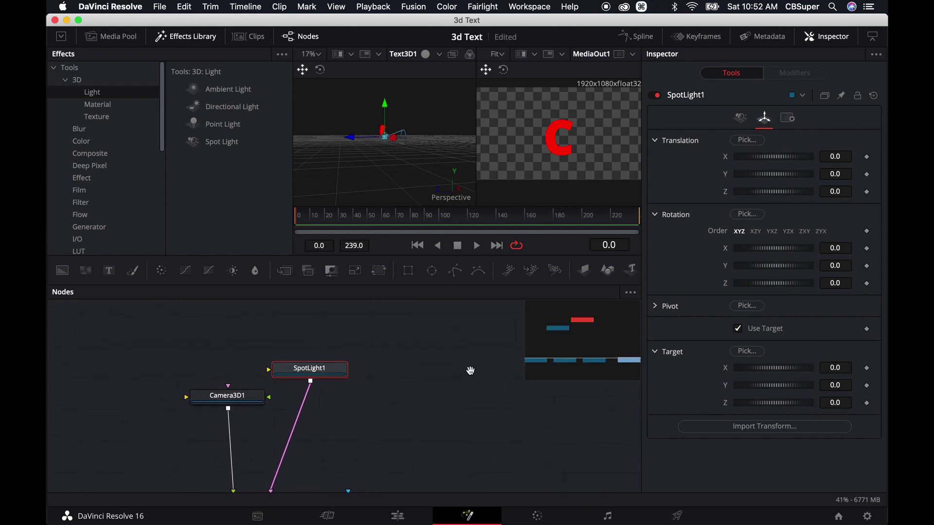
{"action": "left_click", "coordinate": [317, 370]}
{"action": "left_click_drag", "start_coordinate": [384, 103], "coordinate": [386, 74]}
{"action": "left_click_drag", "start_coordinate": [418, 107], "coordinate": [348, 116]}
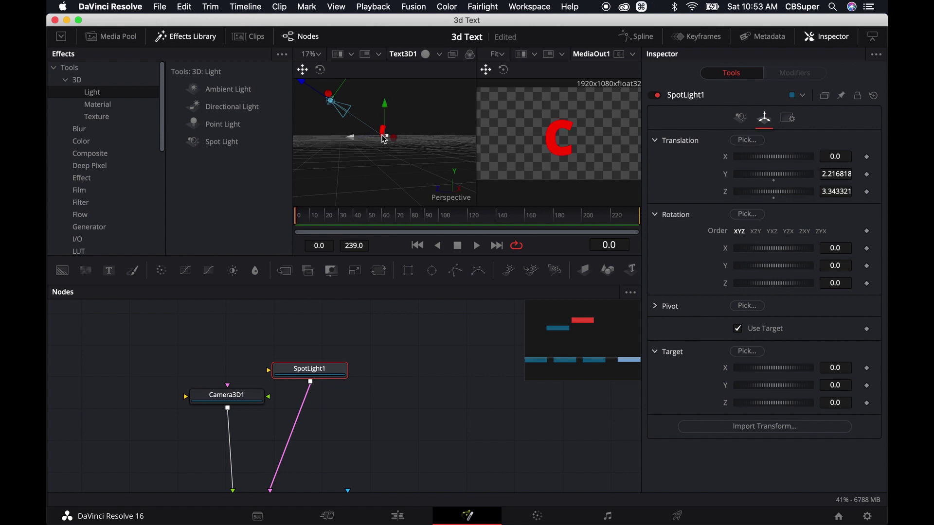
{"action": "mouse_move", "coordinate": [351, 137]}
{"action": "left_mouse_down"}
{"action": "mouse_move", "coordinate": [313, 138]}
{"action": "mouse_move", "coordinate": [350, 138]}
{"action": "left_mouse_up"}
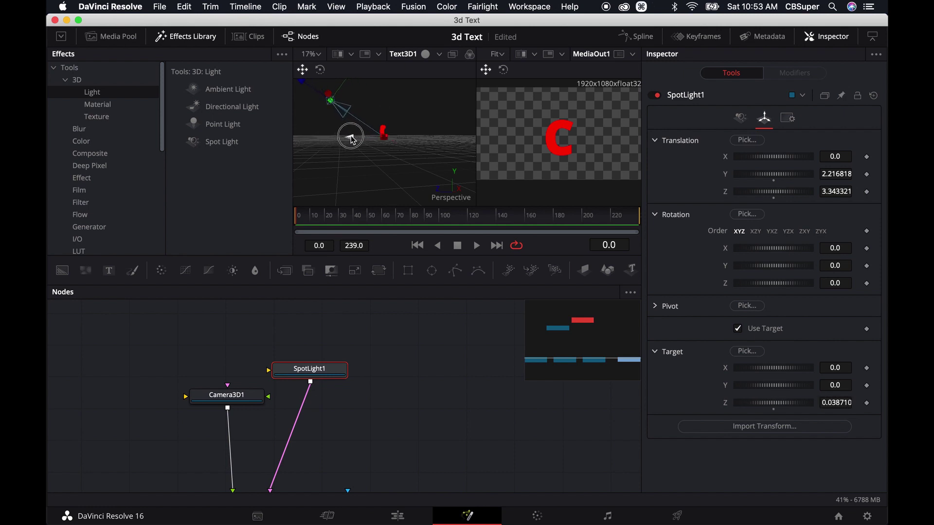
- Enable Use Target on Camera3D1 and raise its target to Y 0.338158
{"action": "scroll", "coordinate": [406, 417], "scroll_direction": "down", "scroll_amount": 3}
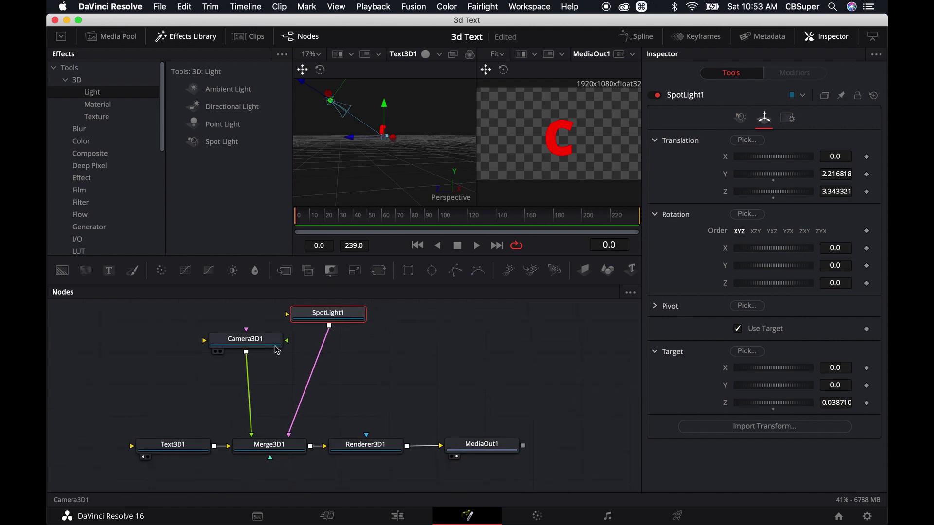
{"action": "left_click", "coordinate": [263, 345]}
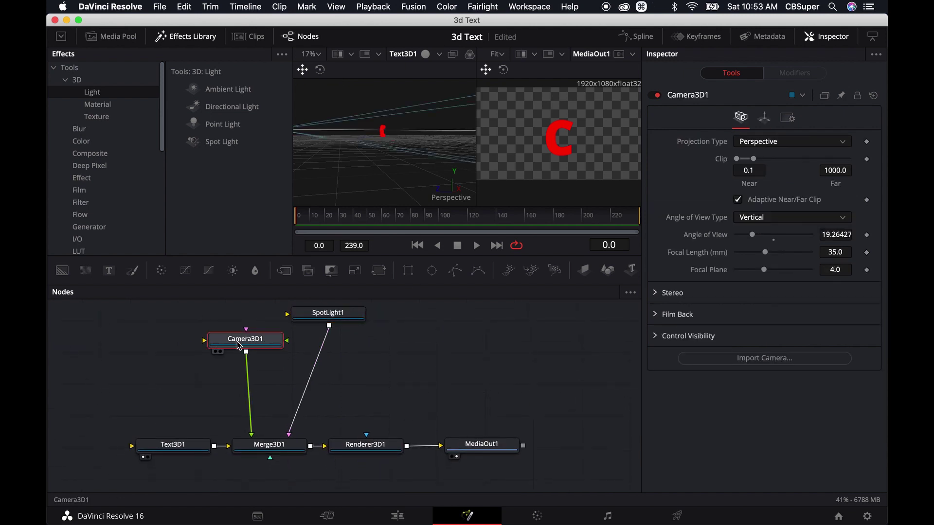
{"action": "left_click", "coordinate": [764, 117]}
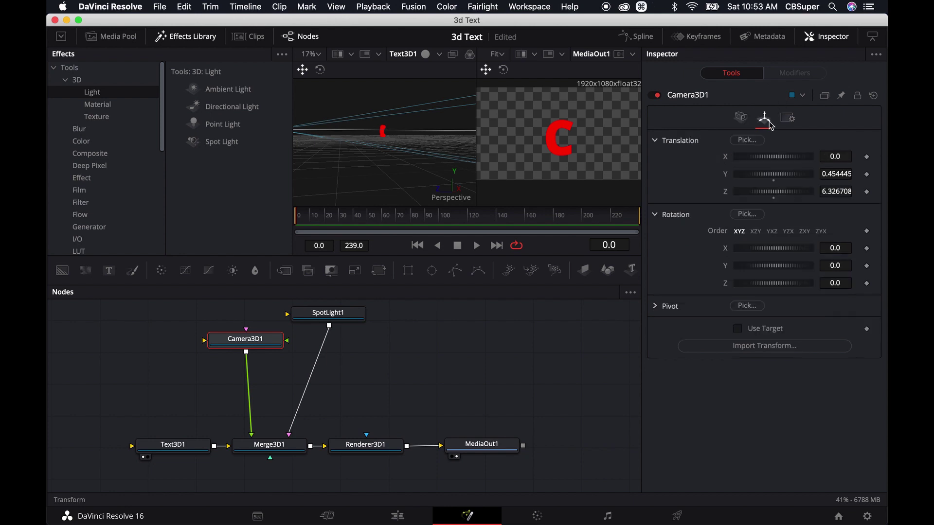
{"action": "left_click", "coordinate": [738, 329]}
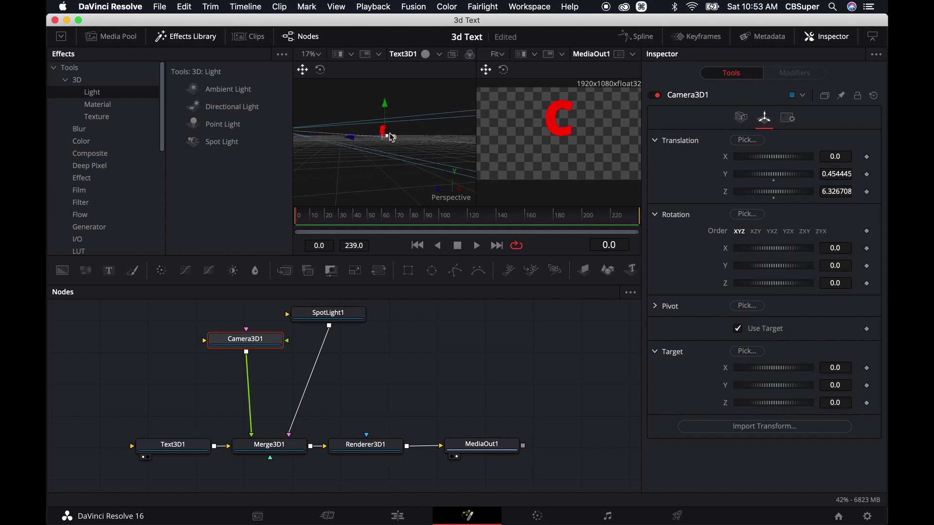
{"action": "left_click_drag", "start_coordinate": [386, 106], "coordinate": [387, 102]}
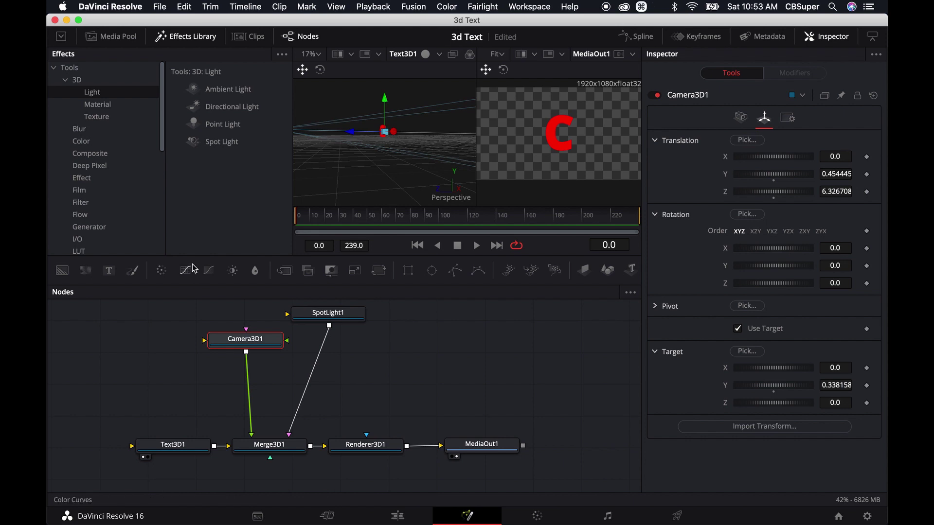
- Move the MediaOut1 node farther right to make room, and add Fixed Wall.psd from the media pool between Renderer3D1 and MediaOut1
{"action": "left_click_drag", "start_coordinate": [378, 380], "coordinate": [265, 373]}
{"action": "left_click_drag", "start_coordinate": [214, 308], "coordinate": [187, 305]}
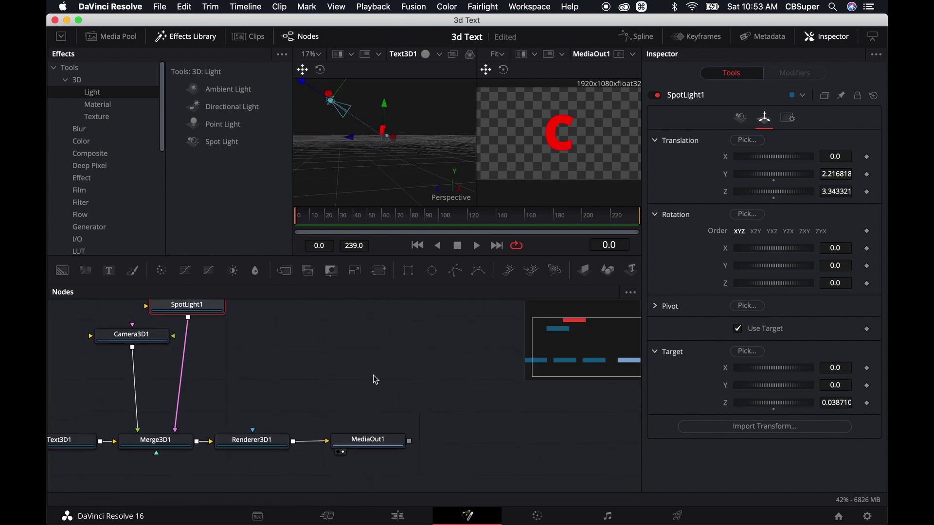
{"action": "left_click_drag", "start_coordinate": [362, 445], "coordinate": [519, 445]}
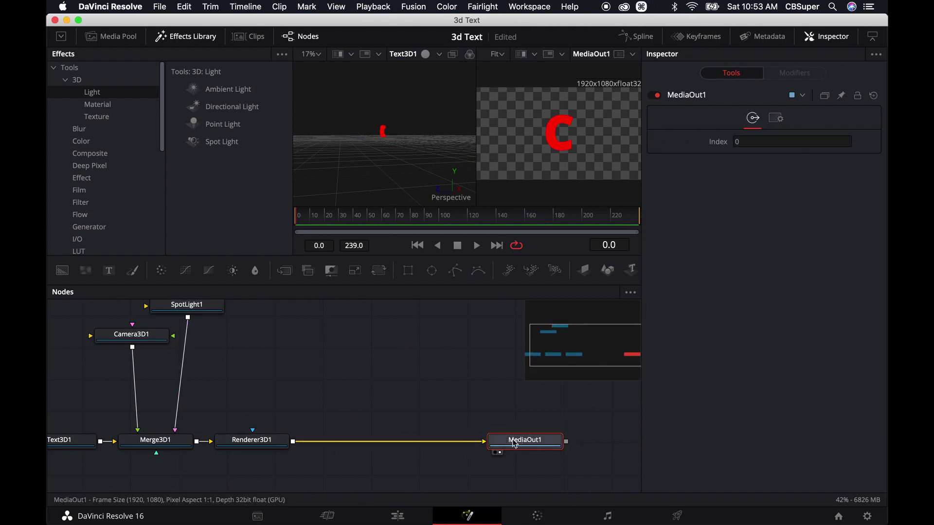
{"action": "left_click", "coordinate": [438, 402]}
{"action": "left_click", "coordinate": [113, 36]}
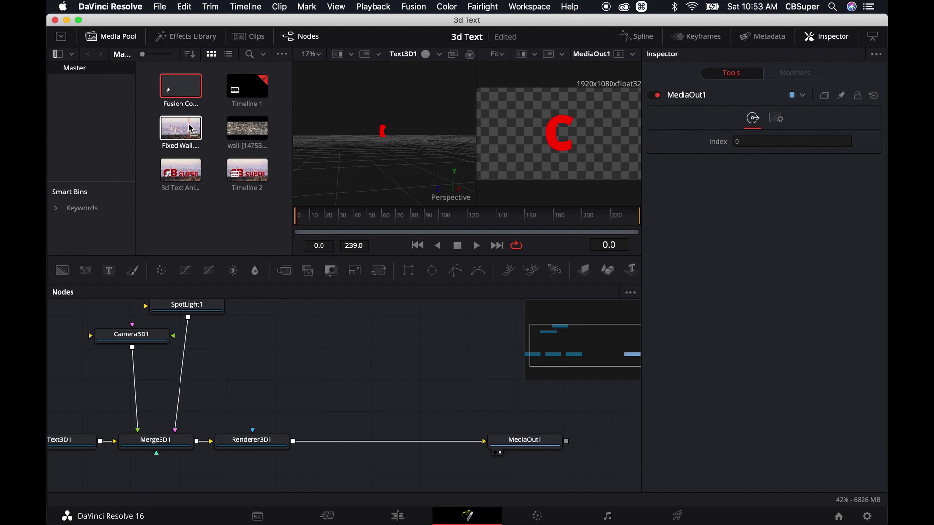
{"action": "left_click_drag", "start_coordinate": [192, 129], "coordinate": [388, 405]}
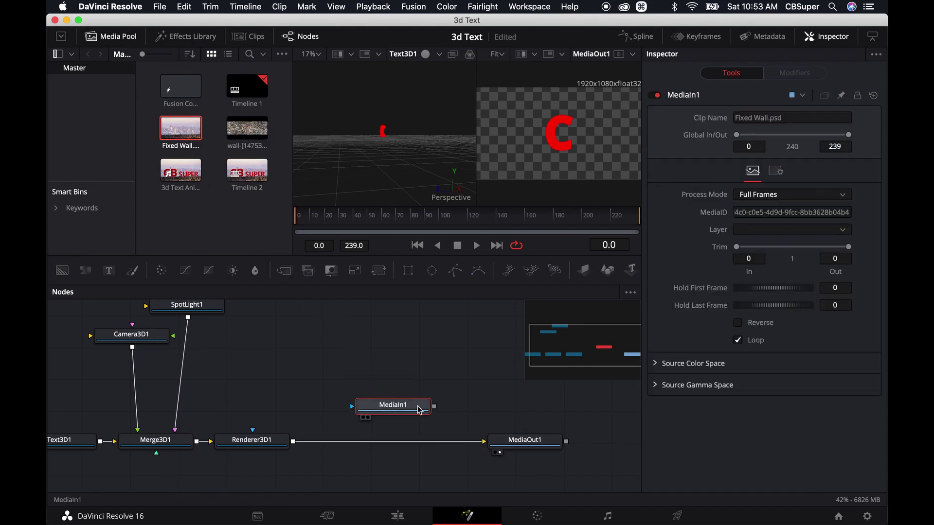
- Disconnect Renderer3D1 from MediaOut1, merge it over MediaIn1, and connect the new Merge1 node to MediaOut1
{"action": "left_click_drag", "start_coordinate": [487, 441], "coordinate": [407, 449]}
{"action": "left_click_drag", "start_coordinate": [392, 408], "coordinate": [360, 408]}
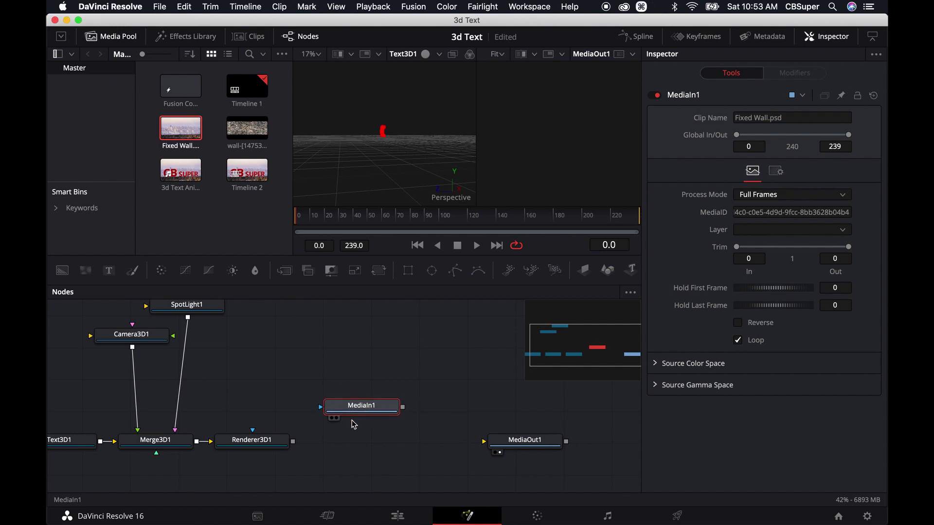
{"action": "left_click_drag", "start_coordinate": [293, 442], "coordinate": [403, 409]}
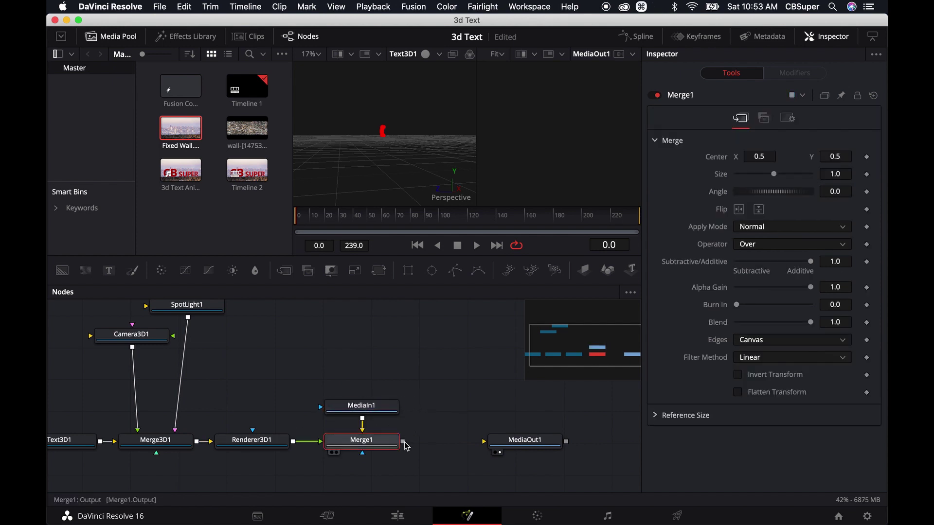
{"action": "left_click_drag", "start_coordinate": [407, 447], "coordinate": [500, 441]}
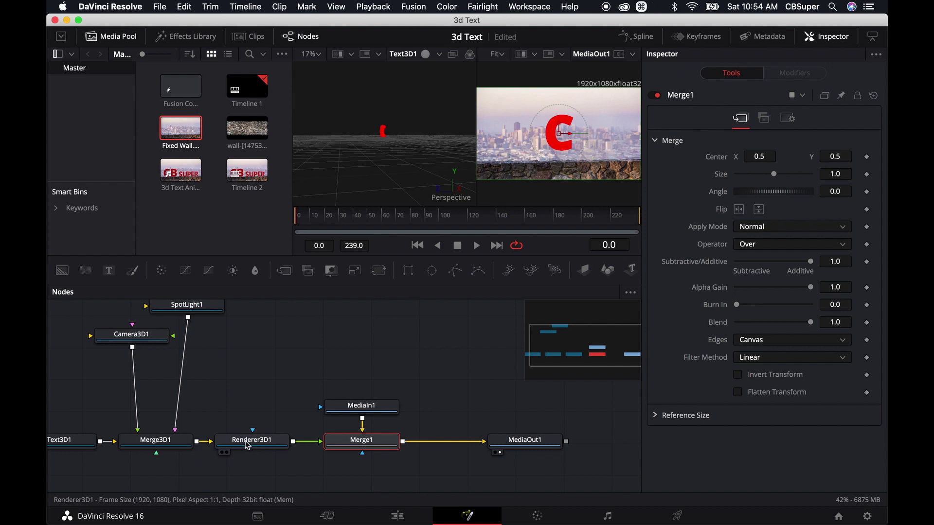
- Place the MediaIn1 node well below Merge1 in the node graph
{"action": "left_click_drag", "start_coordinate": [369, 408], "coordinate": [370, 483]}
{"action": "left_click_drag", "start_coordinate": [457, 452], "coordinate": [451, 375]}
{"action": "left_click_drag", "start_coordinate": [360, 383], "coordinate": [361, 438]}
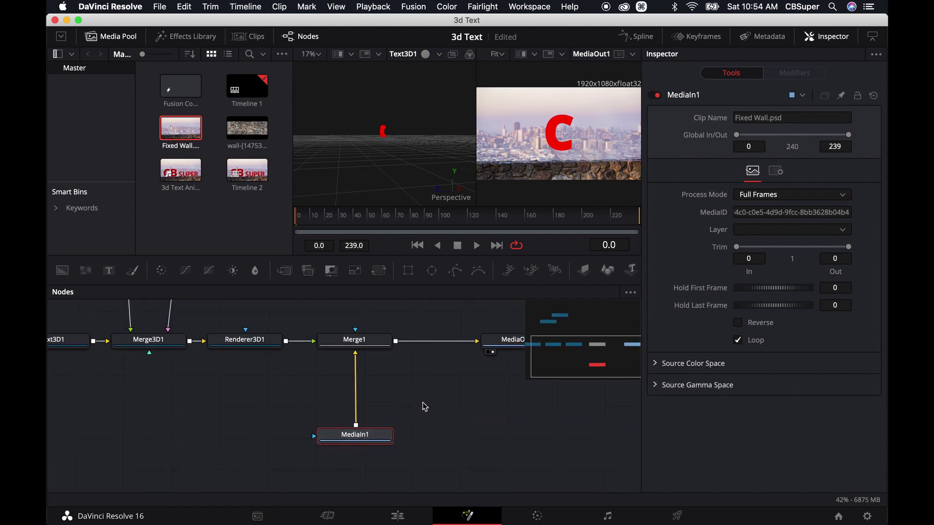
{"action": "left_click_drag", "start_coordinate": [422, 403], "coordinate": [301, 435]}
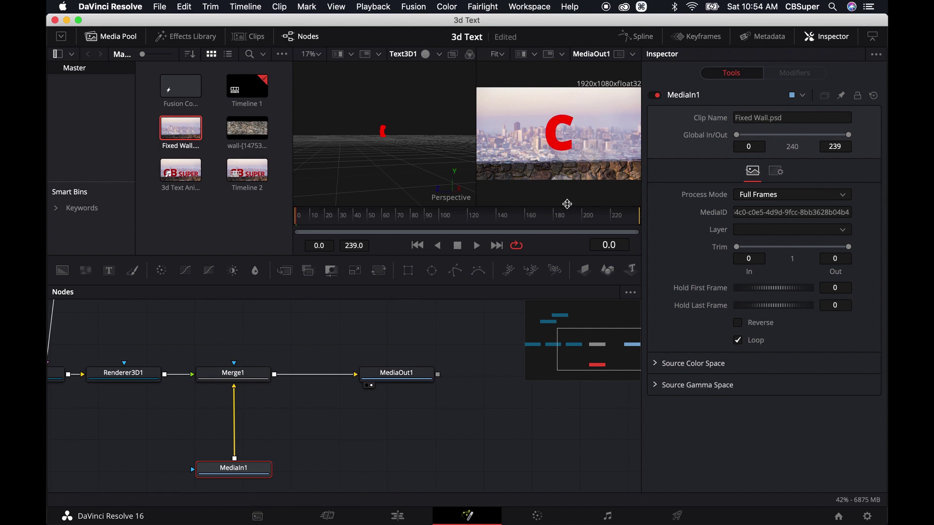
{"action": "left_click_drag", "start_coordinate": [202, 319], "coordinate": [381, 333]}
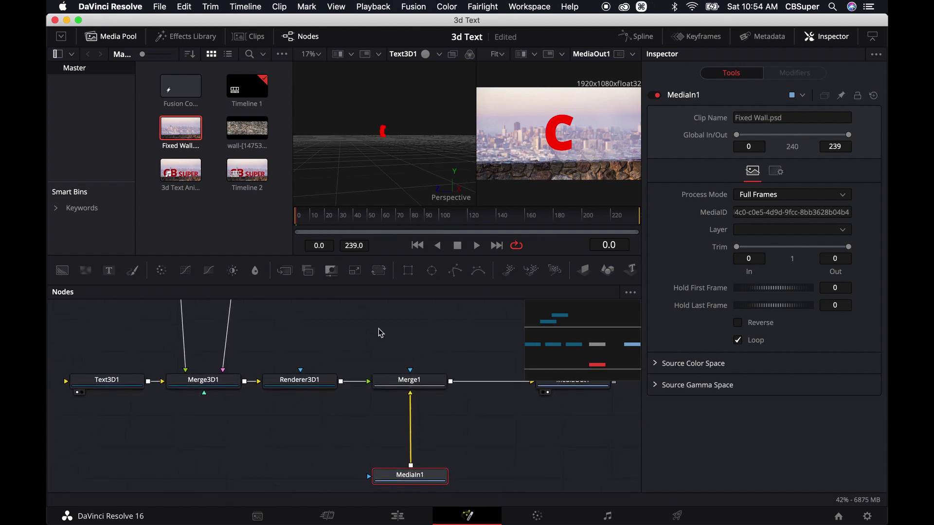
- Try lowering the Text3D1 letter toward the wall, and undo the move
{"action": "left_click", "coordinate": [122, 382]}
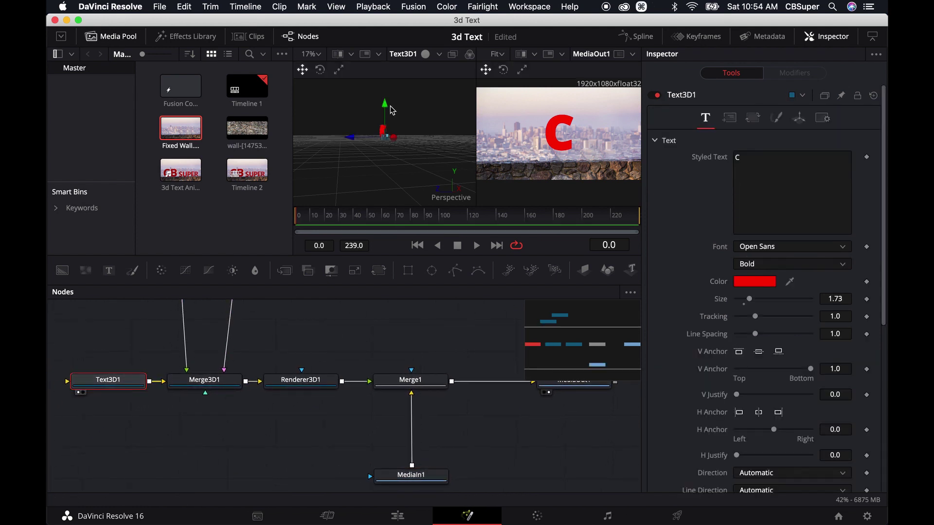
{"action": "left_click_drag", "start_coordinate": [386, 101], "coordinate": [388, 111]}
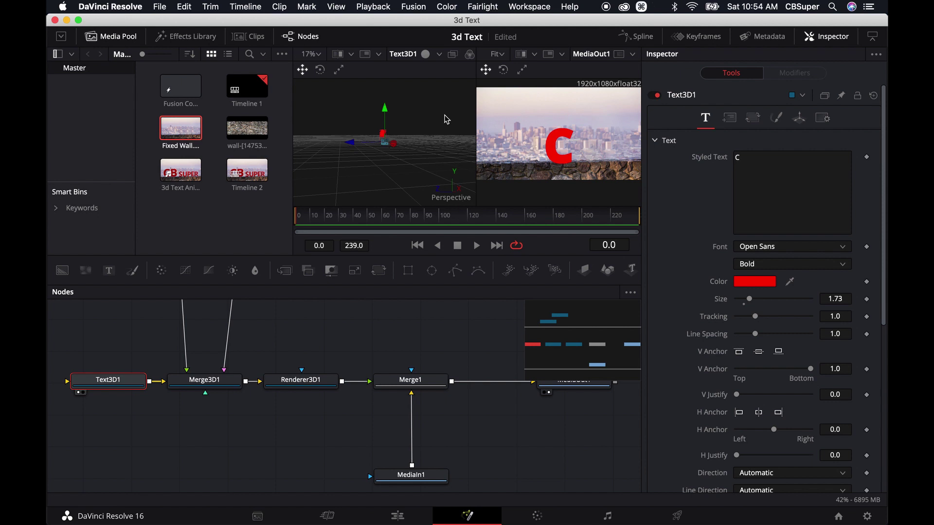
{"action": "key", "text": "super+z"}
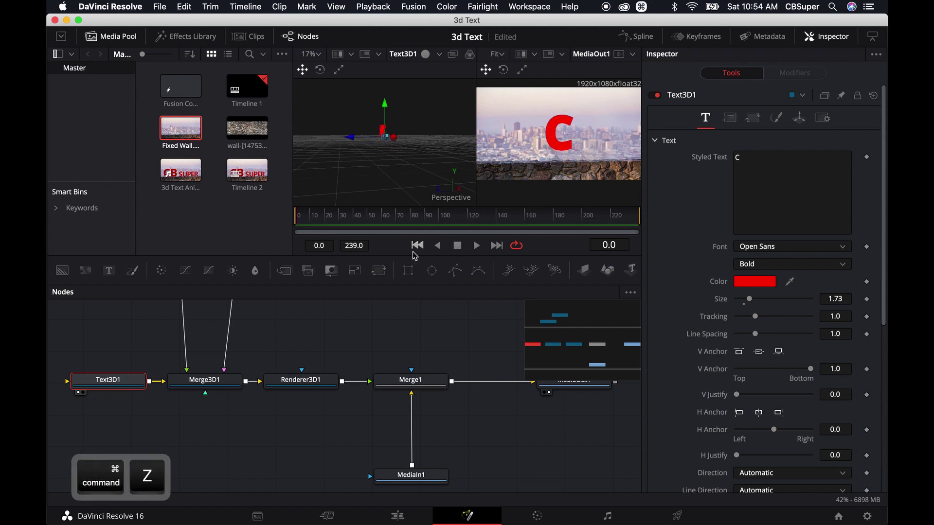
- Select Camera3D1, try raising the camera body, and undo the raise
{"action": "scroll", "coordinate": [341, 324], "scroll_direction": "up", "scroll_amount": 5}
{"action": "left_click", "coordinate": [191, 328]}
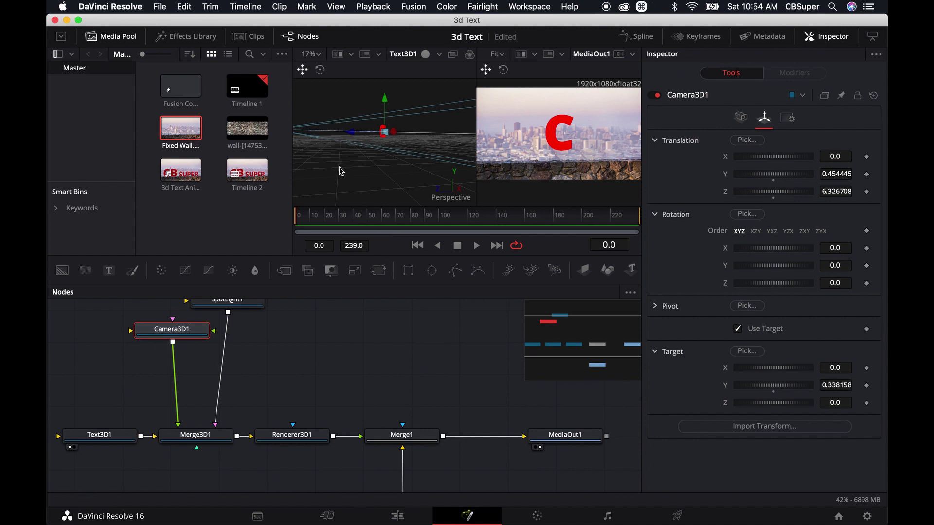
{"action": "left_click_drag", "start_coordinate": [338, 168], "coordinate": [382, 171]}
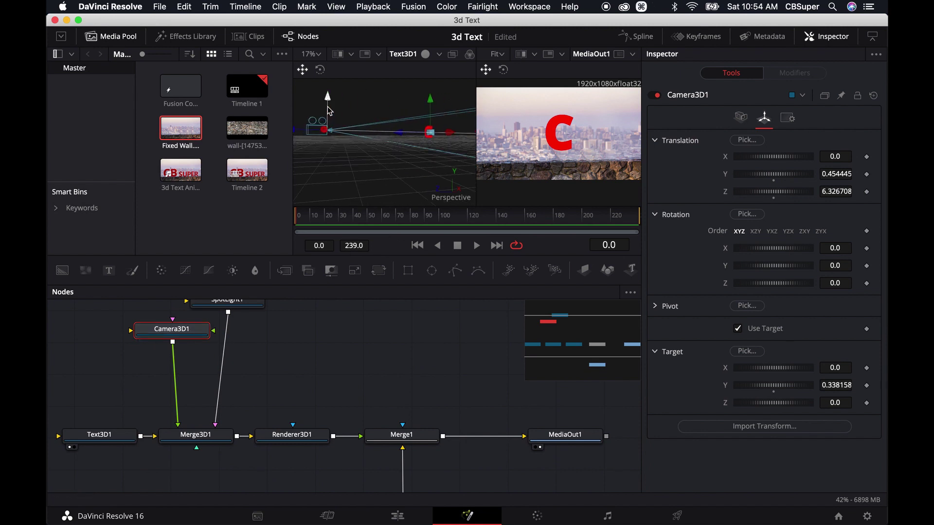
{"action": "left_click_drag", "start_coordinate": [327, 98], "coordinate": [326, 66]}
{"action": "key", "text": "super+z"}
- Raise the Camera3D1 target to Y 0.601170 so the letter sits on the wall, and shift the camera to X about -0.950
{"action": "left_click", "coordinate": [431, 102]}
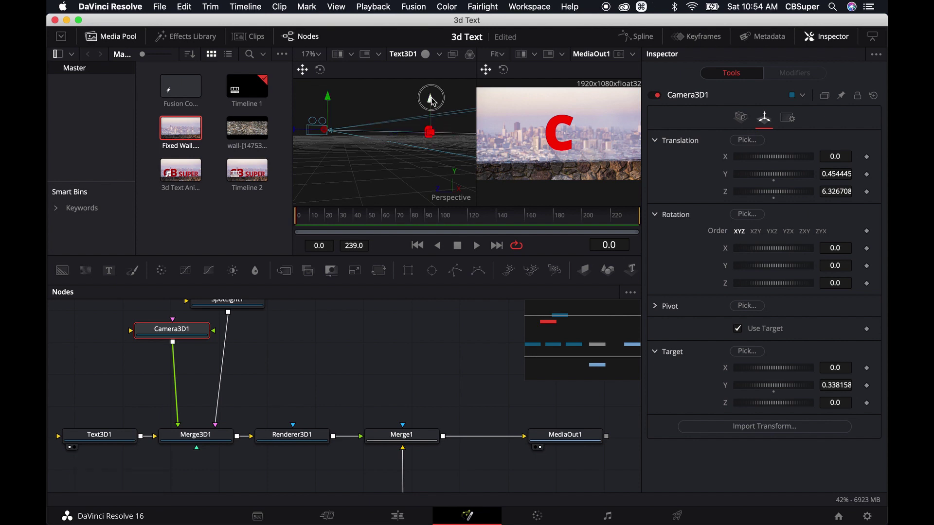
{"action": "left_click_drag", "start_coordinate": [431, 100], "coordinate": [432, 96]}
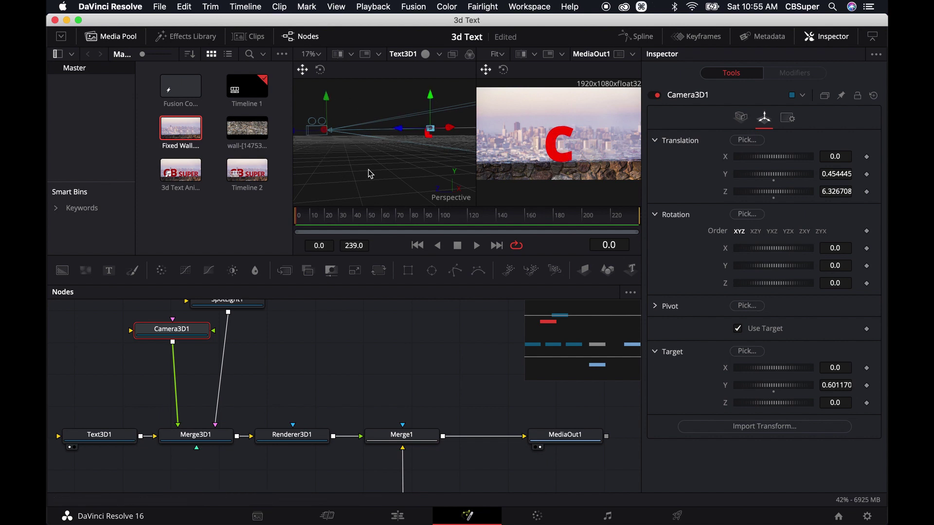
{"action": "left_click_drag", "start_coordinate": [353, 167], "coordinate": [428, 163]}
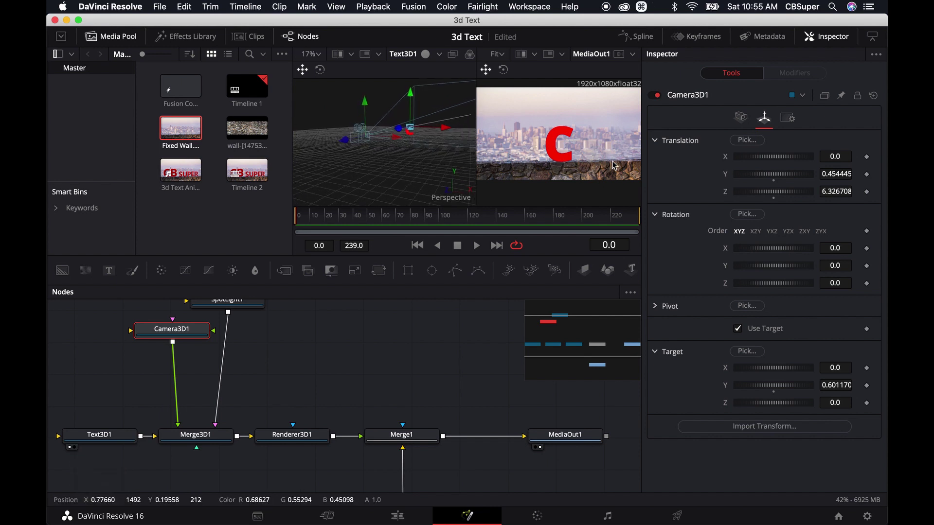
{"action": "mouse_move", "coordinate": [396, 140]}
{"action": "left_mouse_down"}
{"action": "mouse_move", "coordinate": [467, 138]}
{"action": "mouse_move", "coordinate": [353, 141]}
{"action": "mouse_move", "coordinate": [378, 141]}
{"action": "left_mouse_up"}
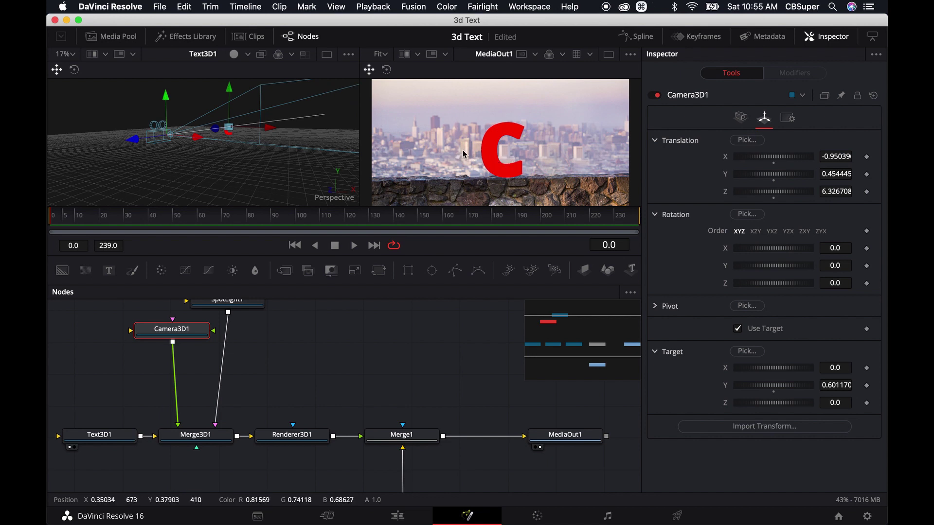
- Move the SpotLight1 node slightly higher above Camera3D1 in the node graph
{"action": "mouse_move", "coordinate": [570, 163]}
{"action": "left_mouse_down"}
{"action": "mouse_move", "coordinate": [509, 158]}
{"action": "mouse_move", "coordinate": [555, 160]}
{"action": "left_mouse_up"}
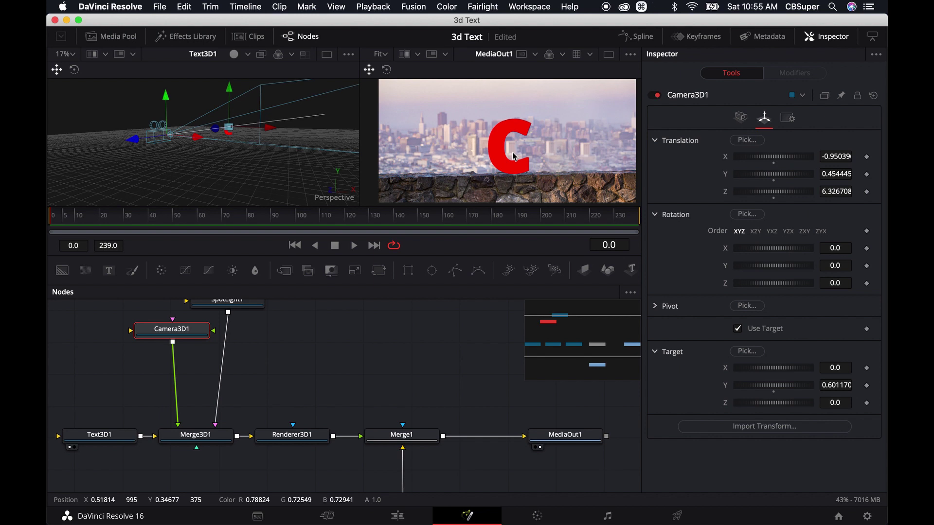
{"action": "scroll", "coordinate": [354, 367], "scroll_direction": "up", "scroll_amount": 3}
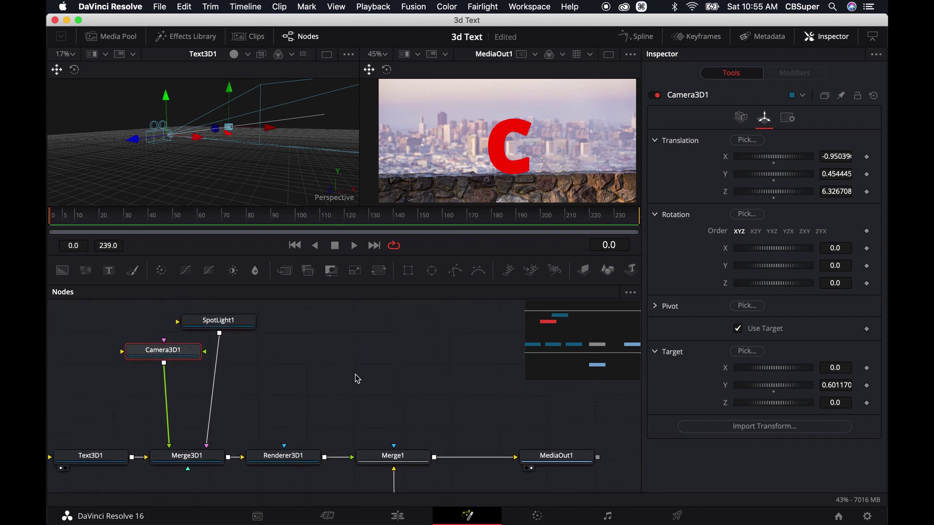
{"action": "left_click_drag", "start_coordinate": [231, 320], "coordinate": [224, 313]}
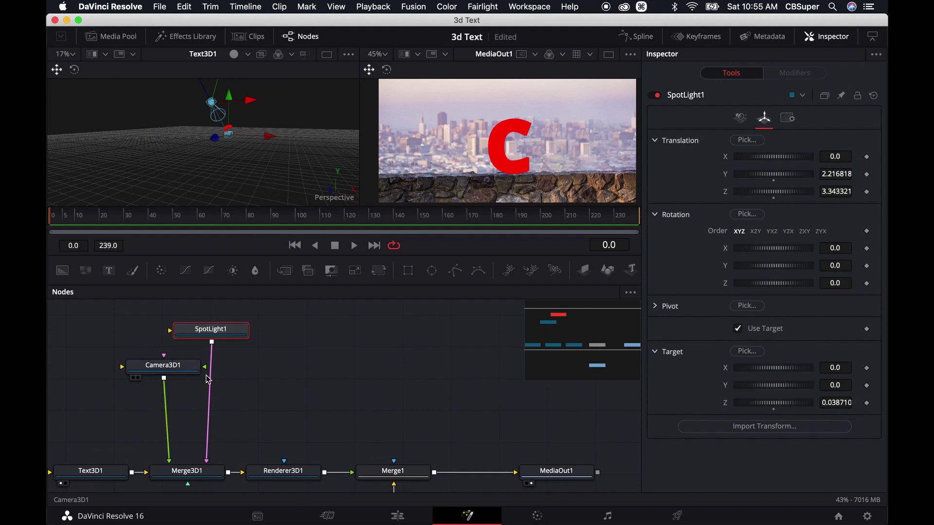
{"action": "scroll", "coordinate": [271, 386], "scroll_direction": "down", "scroll_amount": 3}
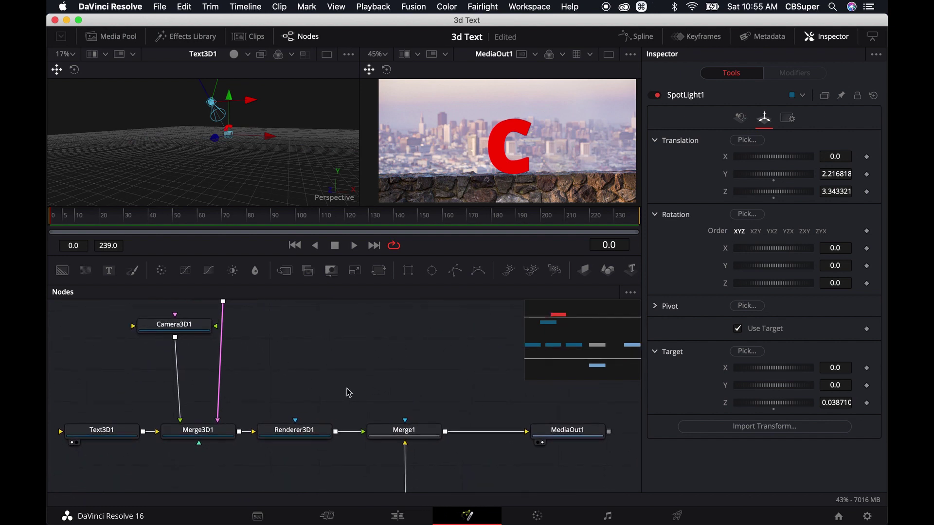
{"action": "left_click_drag", "start_coordinate": [347, 388], "coordinate": [393, 382]}
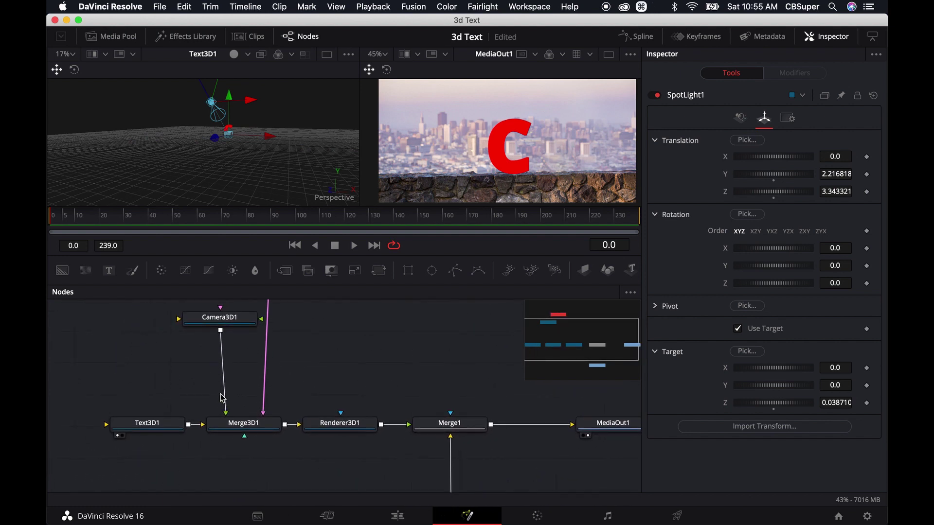
- Move the Text3D1 node farther away from Merge3D1 to make room between them
{"action": "scroll", "coordinate": [302, 385], "scroll_direction": "left", "scroll_amount": 5}
{"action": "left_click", "coordinate": [227, 421]}
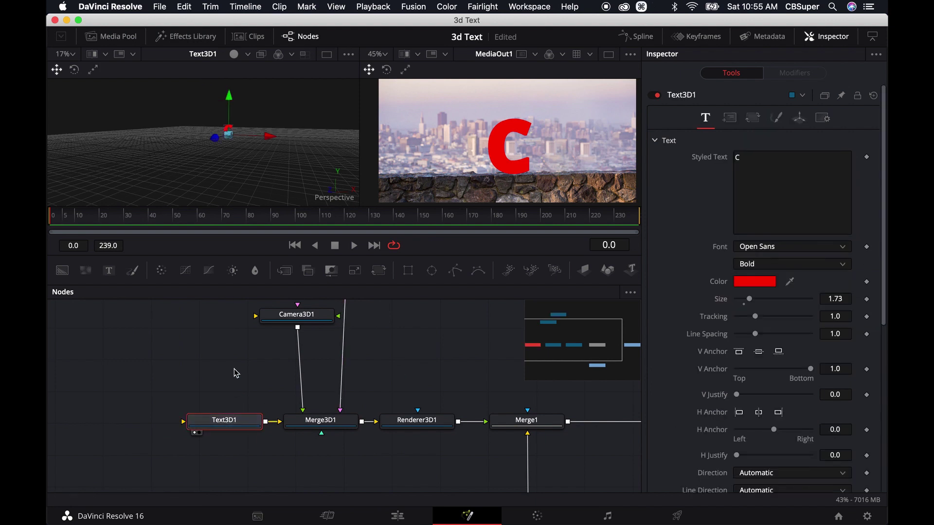
{"action": "left_click_drag", "start_coordinate": [235, 374], "coordinate": [285, 358]}
{"action": "left_click_drag", "start_coordinate": [287, 422], "coordinate": [203, 412]}
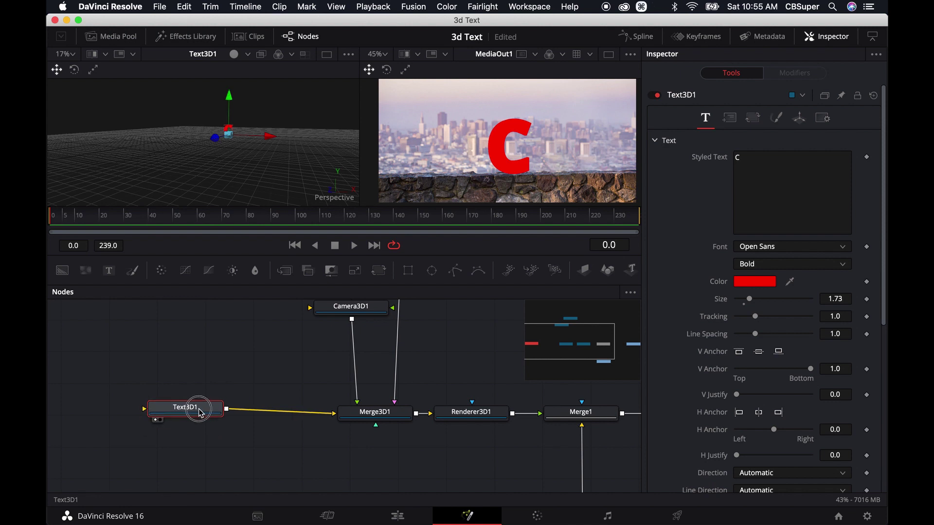
{"action": "left_click_drag", "start_coordinate": [199, 411], "coordinate": [201, 412]}
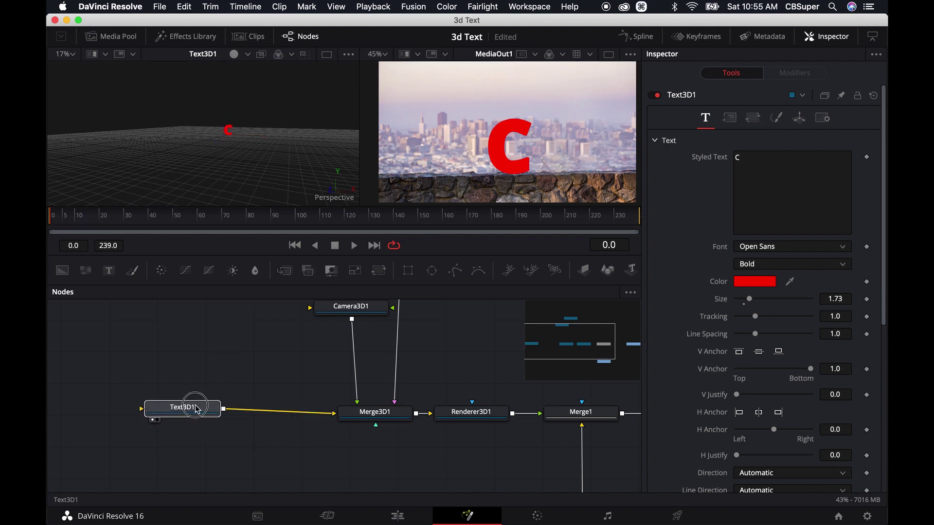
{"action": "left_click_drag", "start_coordinate": [188, 409], "coordinate": [157, 394]}
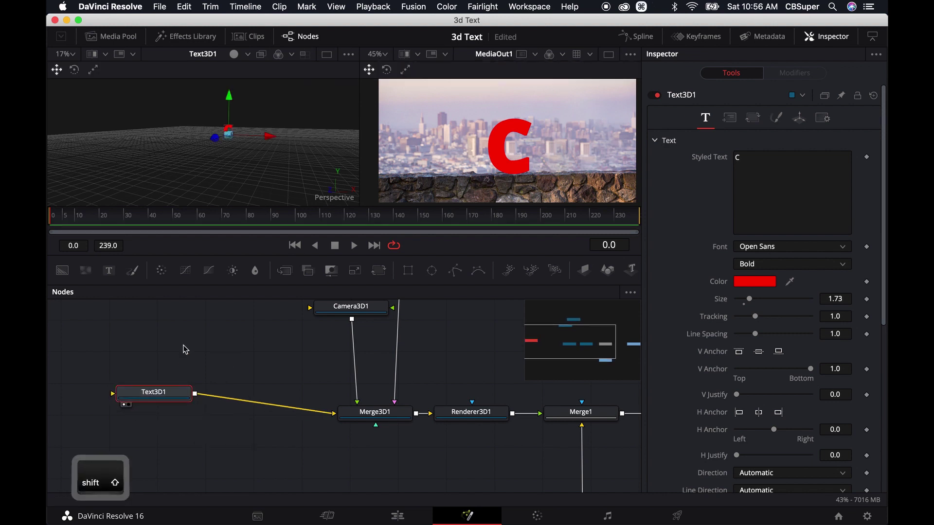
- Insert a Replace Material 3D node between Text3D1 and Merge3D1
{"action": "key", "text": "shift+space"}
{"action": "type", "text": "replace"}
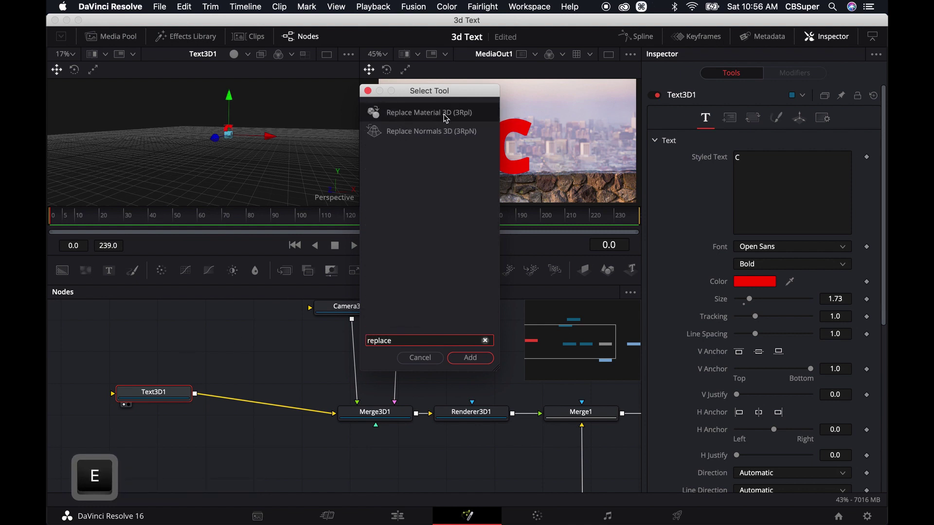
{"action": "left_click", "coordinate": [470, 357]}
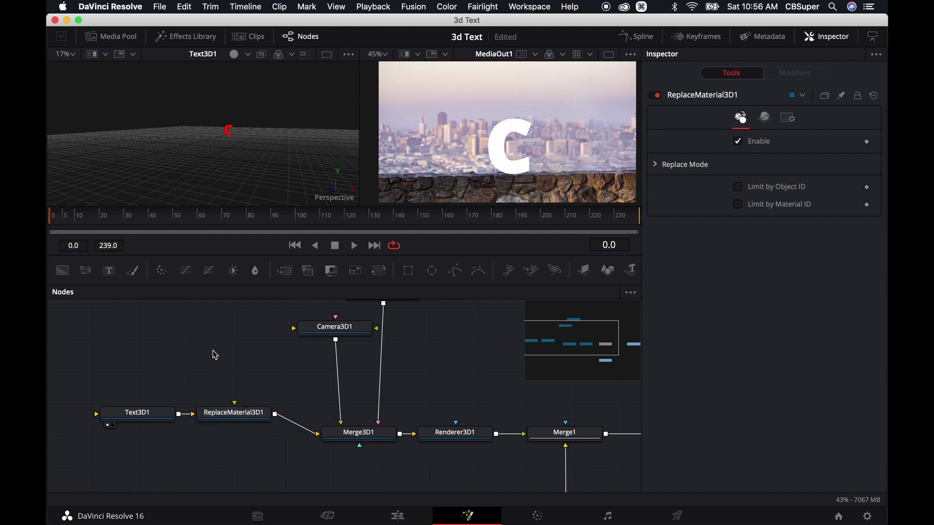
- Add a Blinn node above the text branch and connect it to the material input of ReplaceMaterial3D1
{"action": "key", "text": "shift+space"}
{"action": "type", "text": "blinn"}
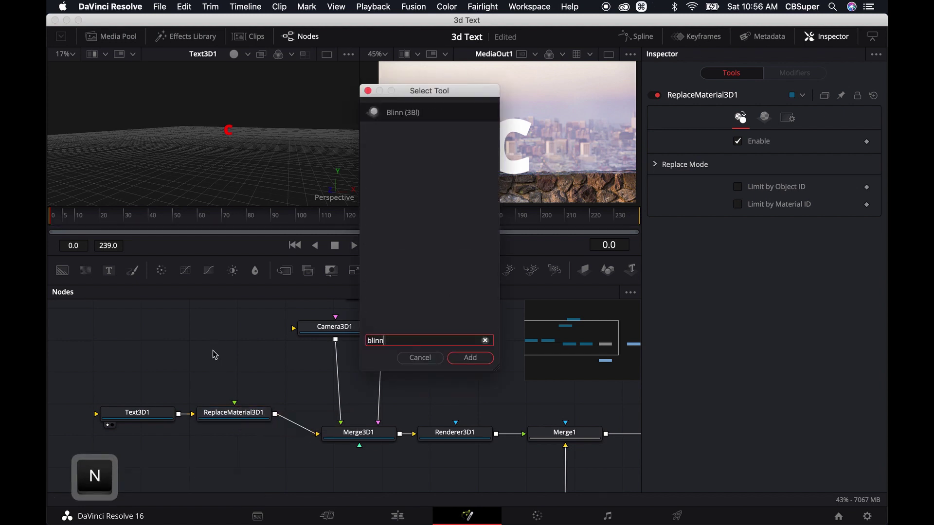
{"action": "left_click", "coordinate": [470, 358]}
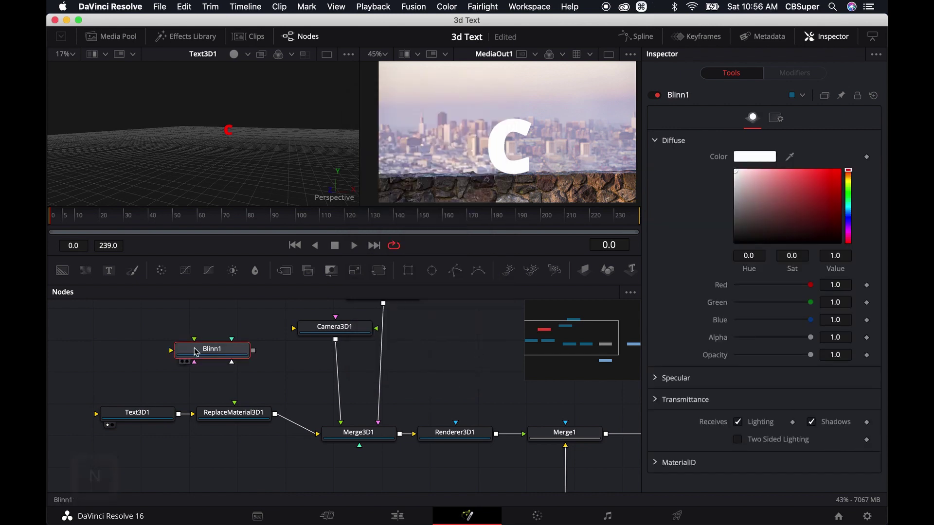
{"action": "left_click_drag", "start_coordinate": [210, 346], "coordinate": [239, 416]}
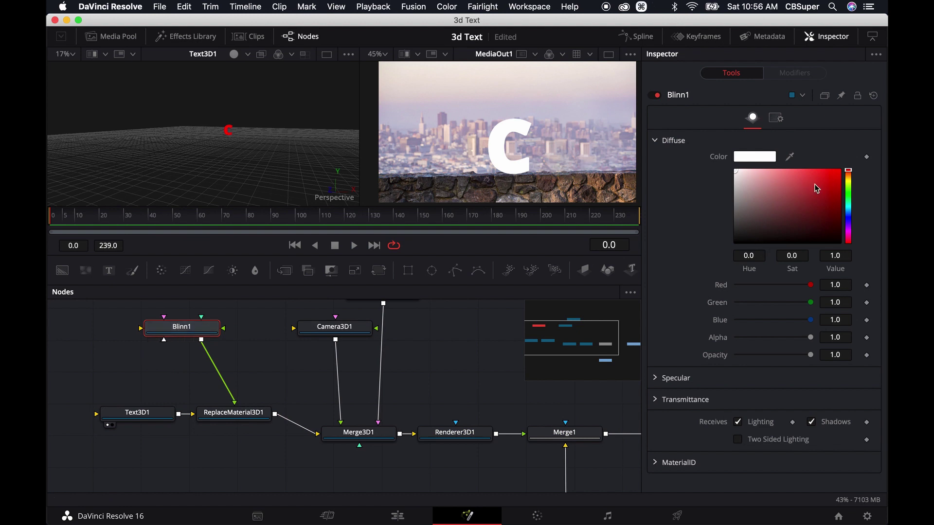
{"action": "left_click_drag", "start_coordinate": [247, 340], "coordinate": [308, 368]}
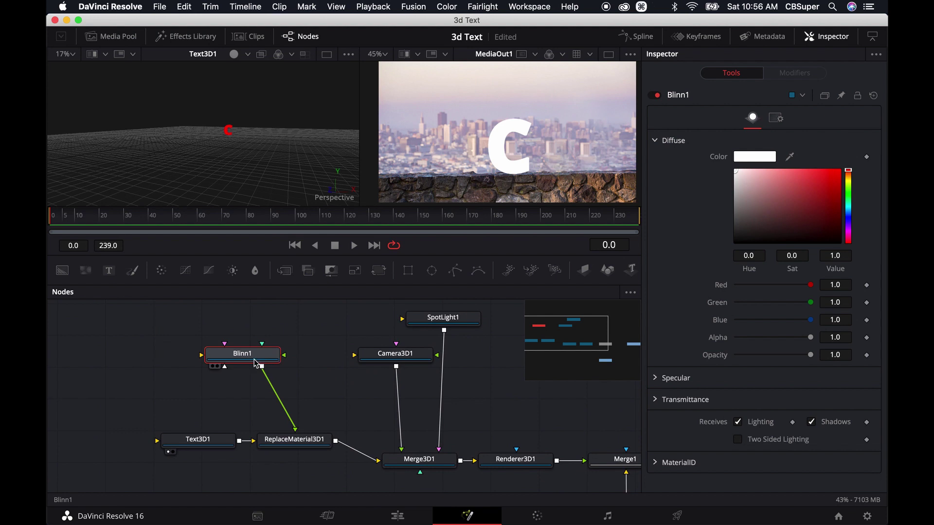
- Feed the wall image from the Media Pool into Blinn1 and show ReplaceMaterial3D1 close up in the first viewer
{"action": "left_click", "coordinate": [116, 37]}
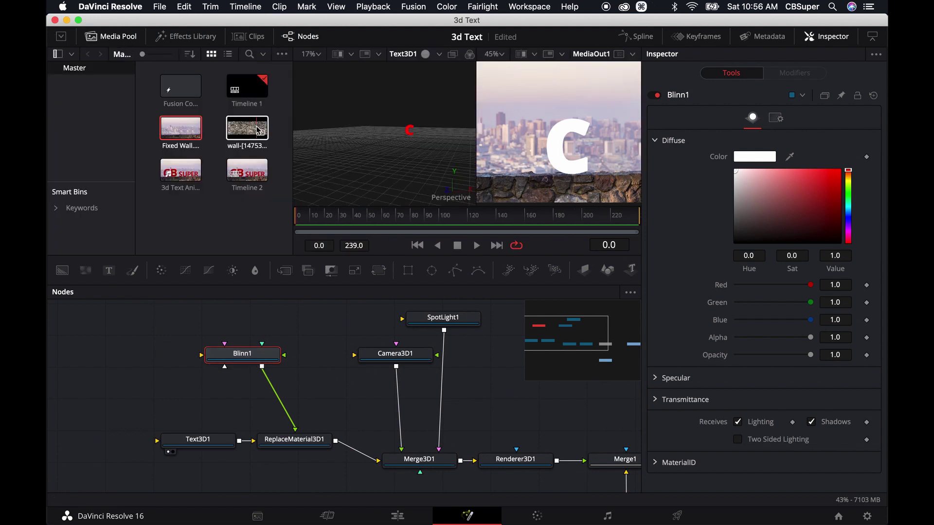
{"action": "left_click_drag", "start_coordinate": [259, 130], "coordinate": [242, 361]}
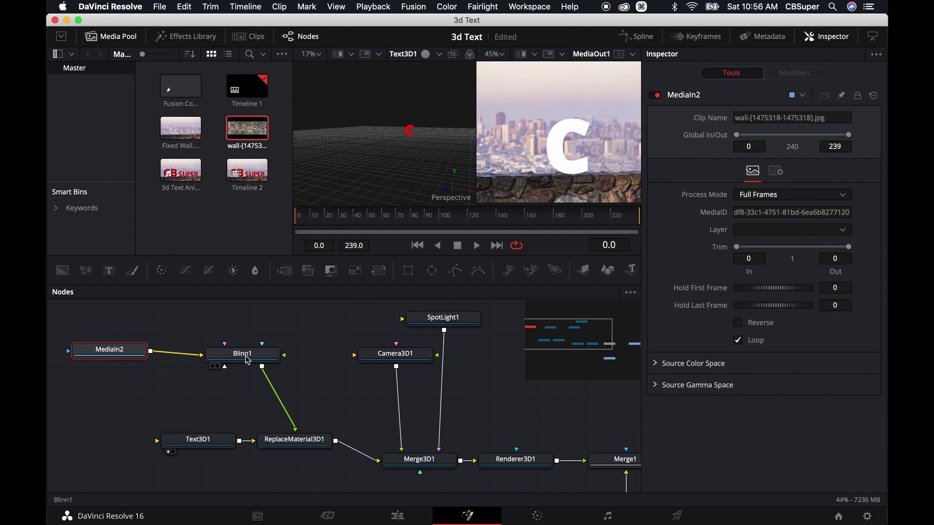
{"action": "left_click_drag", "start_coordinate": [311, 439], "coordinate": [382, 154]}
{"action": "scroll", "coordinate": [423, 134], "scroll_direction": "up", "scroll_amount": 5}
{"action": "left_click_drag", "start_coordinate": [126, 358], "coordinate": [94, 364]}
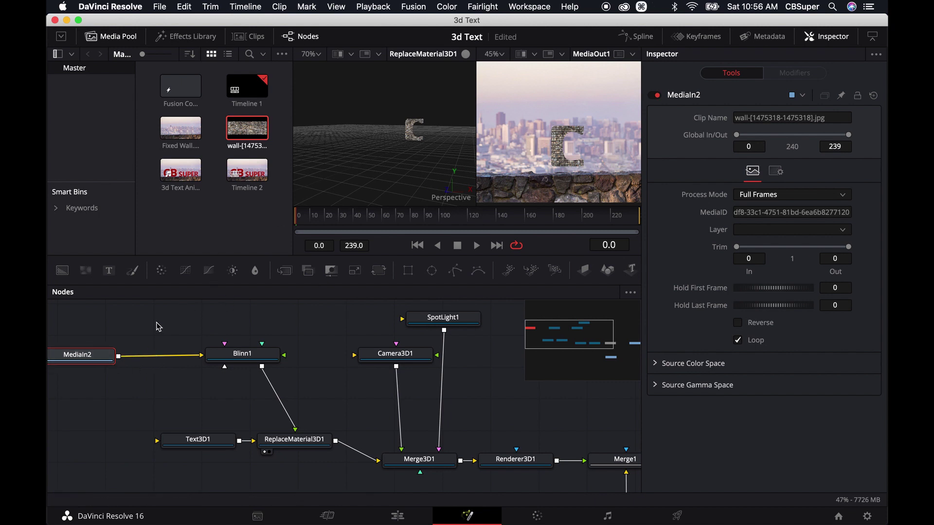
- Insert a Transform node between MediaIn2 and Blinn1 and set its size to 5.0
{"action": "key", "text": "shift+space"}
{"action": "type", "text": "xf"}
{"action": "key", "text": "Return"}
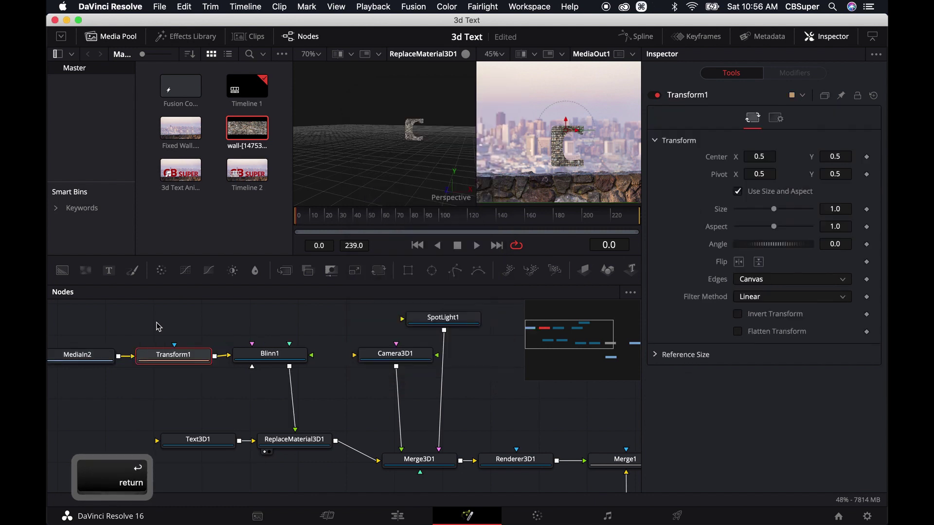
{"action": "left_click_drag", "start_coordinate": [774, 211], "coordinate": [810, 209]}
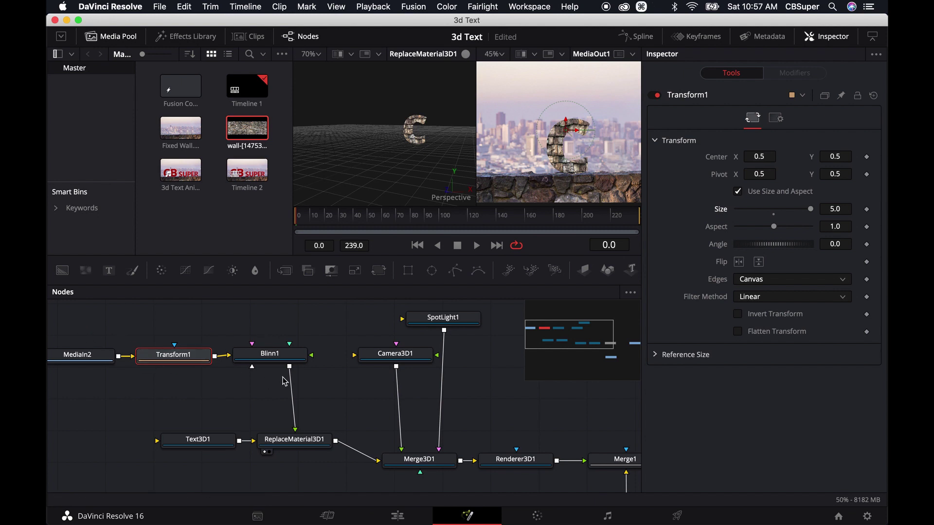
- Delete the MediaIn2, Transform1, Blinn1 and ReplaceMaterial3D1 nodes
{"action": "left_click", "coordinate": [207, 441]}
{"action": "left_click_drag", "start_coordinate": [85, 323], "coordinate": [315, 395]}
{"action": "key", "text": "BackSpace"}
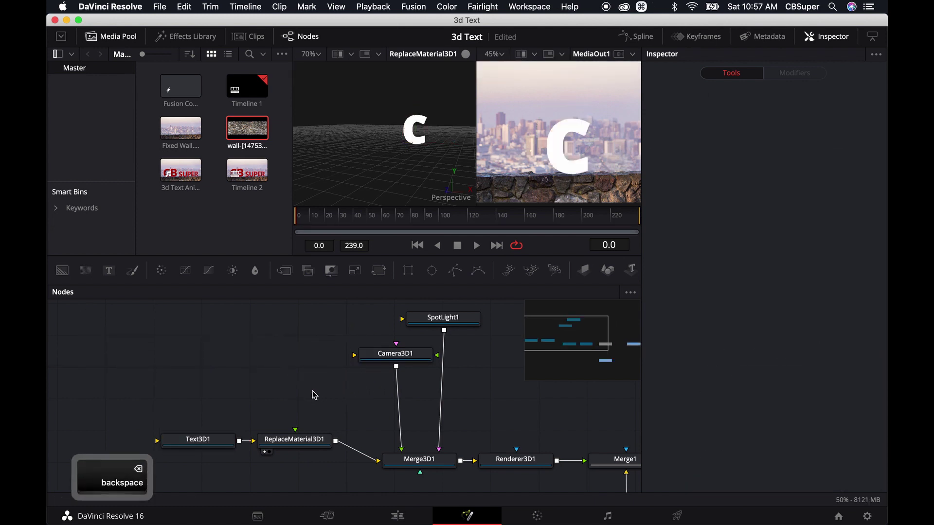
{"action": "left_click", "coordinate": [311, 444]}
{"action": "key", "text": "BackSpace"}
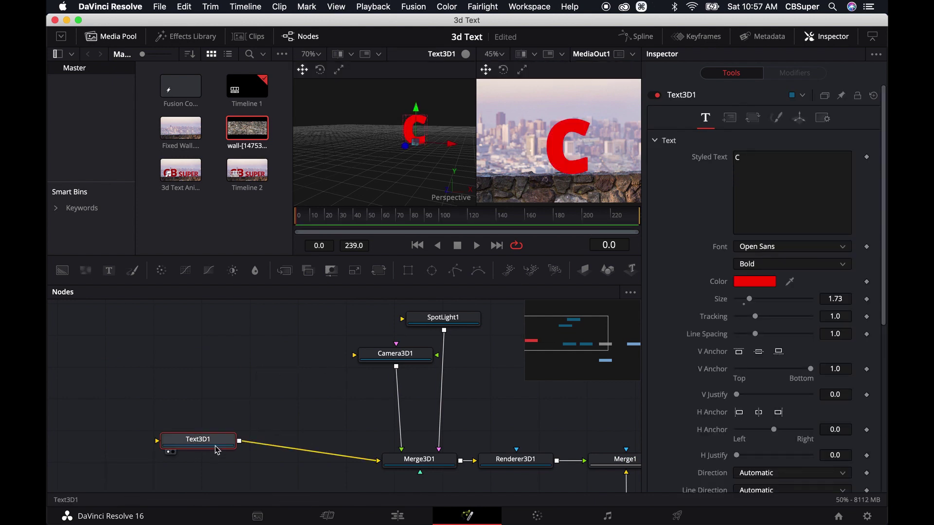
- Line up the Text3D1 node with Merge3D1 and close the Media Pool
{"action": "left_click_drag", "start_coordinate": [215, 445], "coordinate": [202, 465]}
{"action": "left_click_drag", "start_coordinate": [284, 392], "coordinate": [188, 371]}
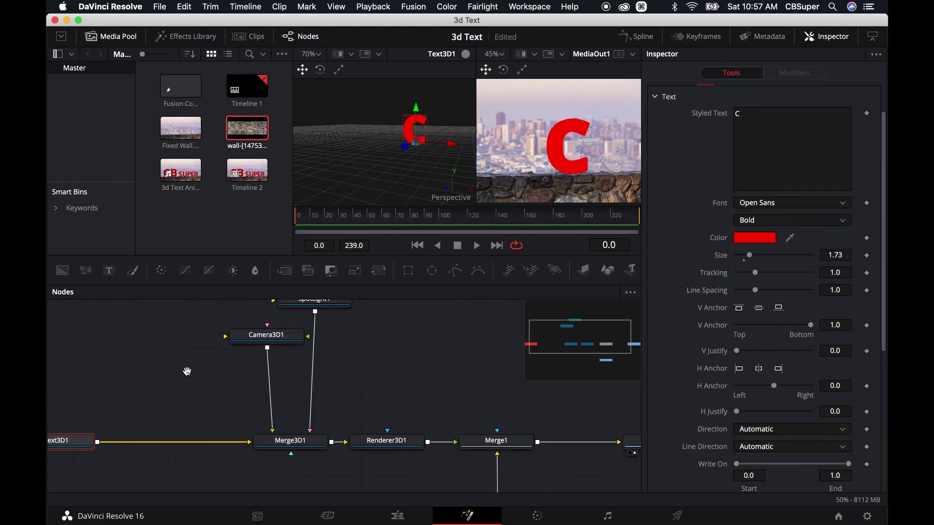
{"action": "left_click", "coordinate": [141, 34]}
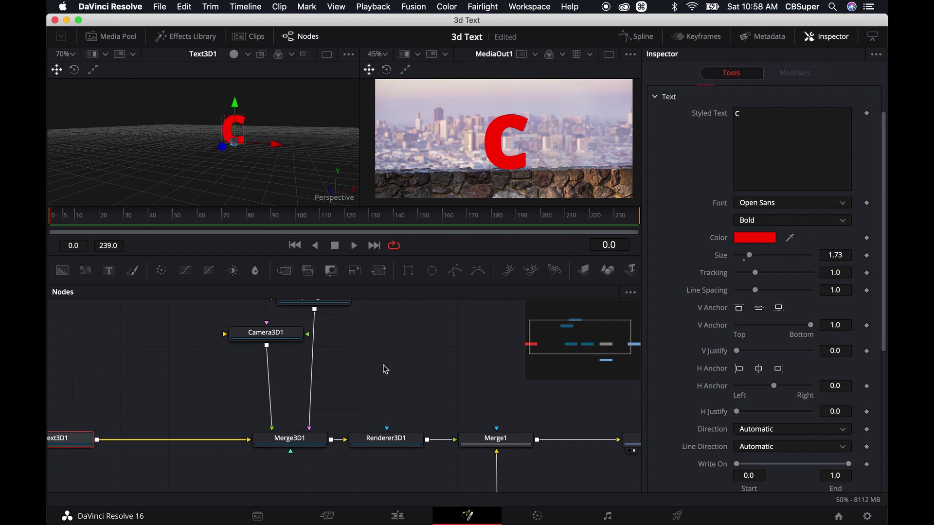
- View the Text3D1 letter from the side and set its Z pivot to 0.261 at the edge of the extrusion
{"action": "scroll", "coordinate": [412, 378], "scroll_direction": "right", "scroll_amount": 4}
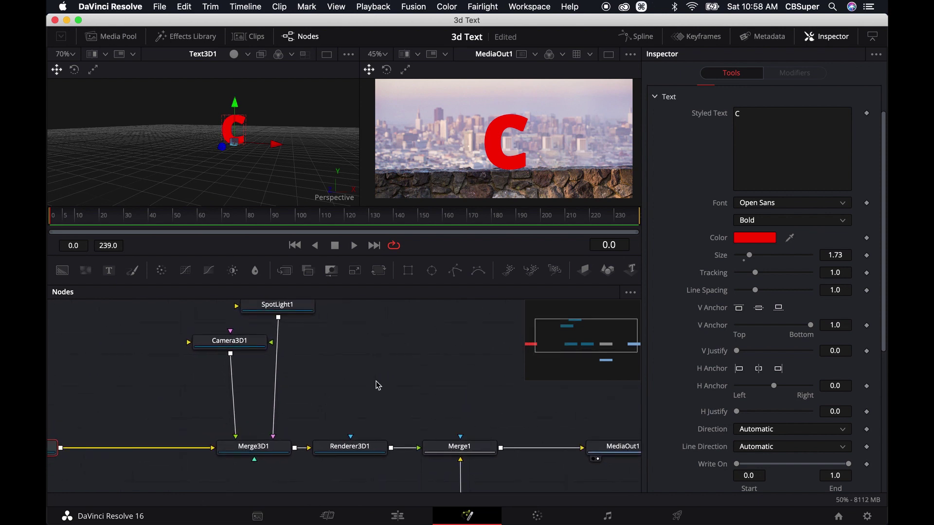
{"action": "scroll", "coordinate": [390, 376], "scroll_direction": "left", "scroll_amount": 5}
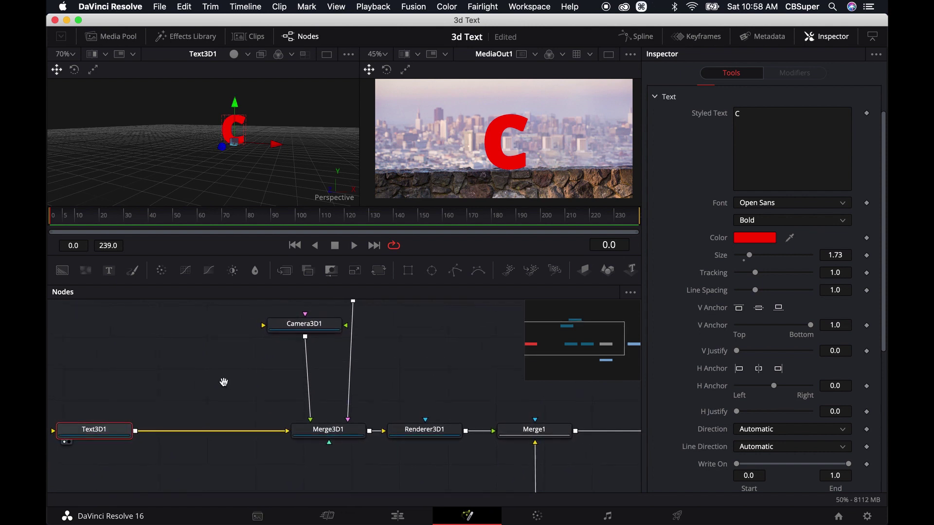
{"action": "scroll", "coordinate": [210, 384], "scroll_direction": "right", "scroll_amount": 3}
{"action": "scroll", "coordinate": [152, 411], "scroll_direction": "left", "scroll_amount": 6}
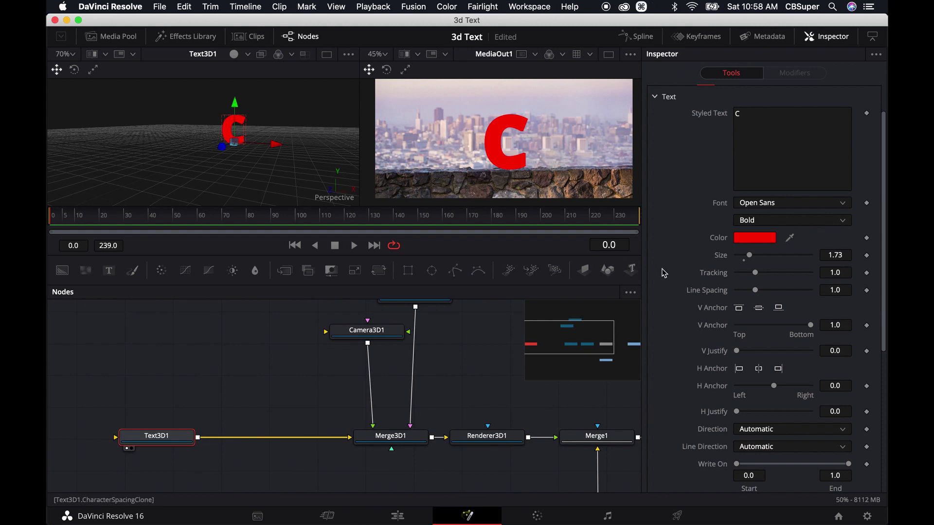
{"action": "scroll", "coordinate": [693, 230], "scroll_direction": "up", "scroll_amount": 2}
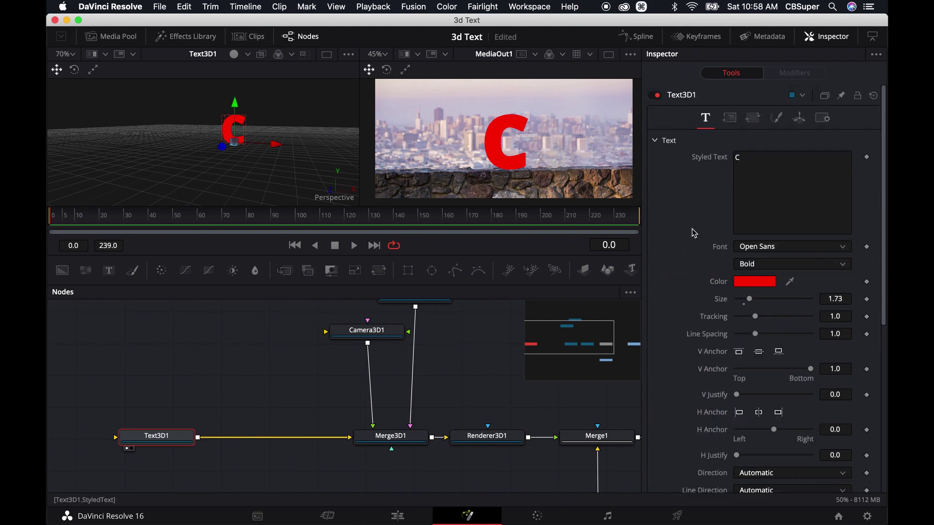
{"action": "left_click", "coordinate": [804, 122]}
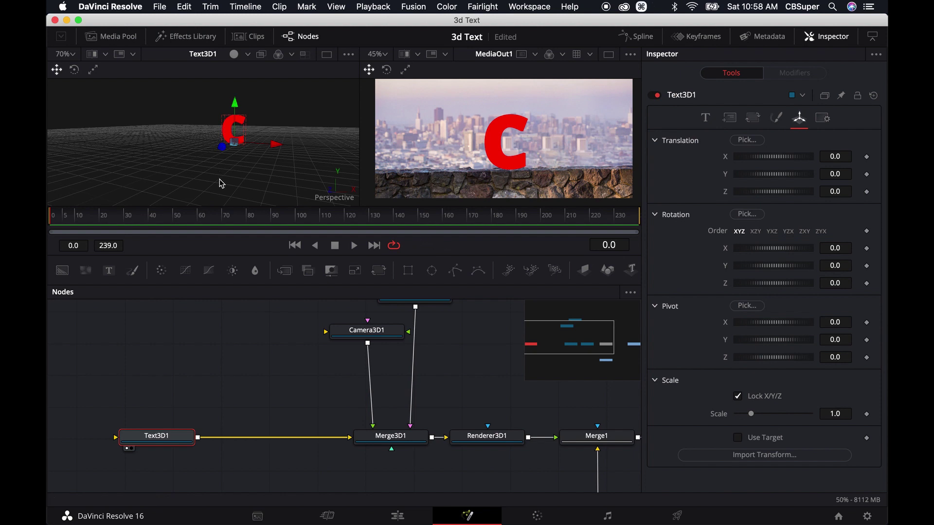
{"action": "mouse_move", "coordinate": [214, 160]}
{"action": "left_mouse_down"}
{"action": "mouse_move", "coordinate": [284, 160]}
{"action": "mouse_move", "coordinate": [252, 171]}
{"action": "mouse_move", "coordinate": [302, 182]}
{"action": "mouse_move", "coordinate": [230, 181]}
{"action": "mouse_move", "coordinate": [246, 177]}
{"action": "mouse_move", "coordinate": [218, 167]}
{"action": "left_mouse_up"}
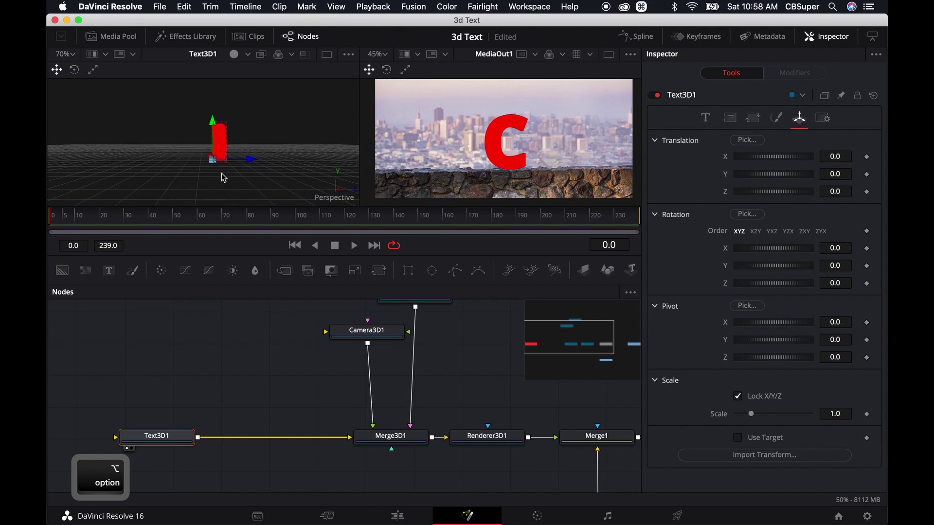
{"action": "scroll", "coordinate": [223, 175], "scroll_direction": "up", "scroll_amount": 5}
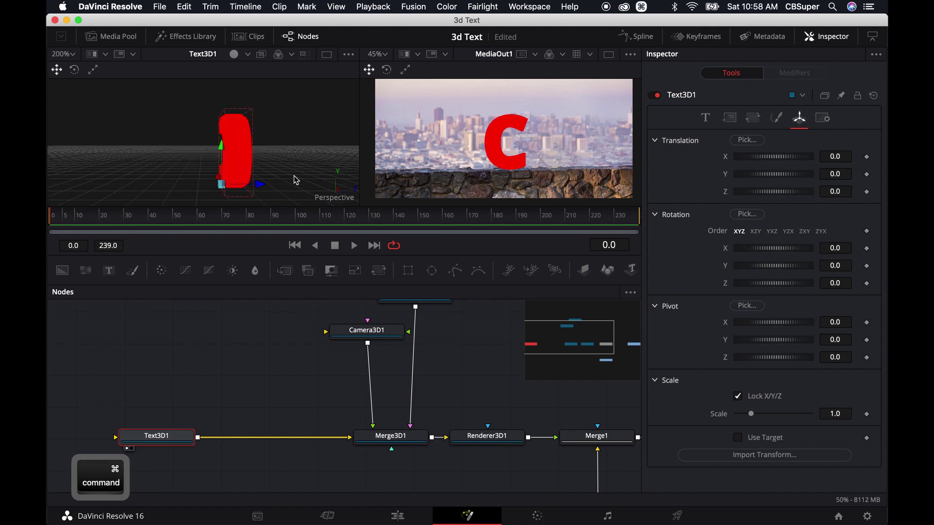
{"action": "left_click_drag", "start_coordinate": [294, 180], "coordinate": [219, 148]}
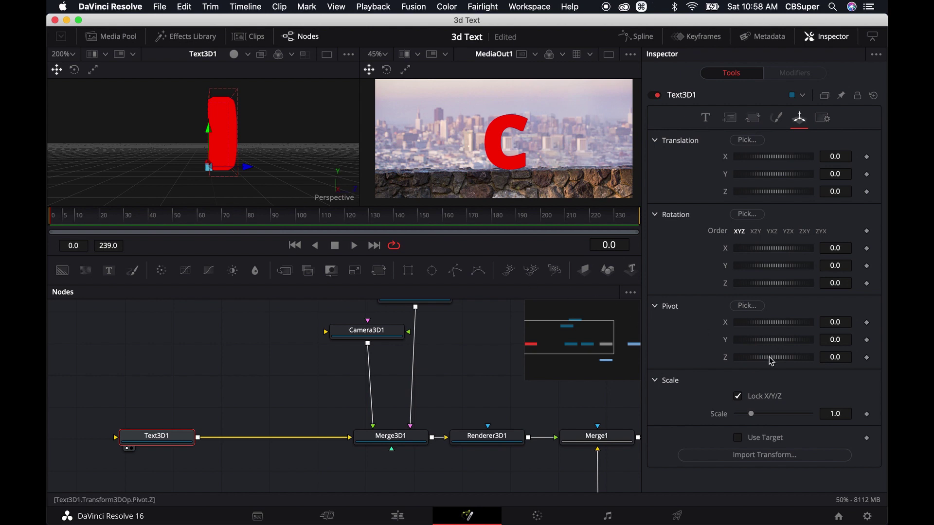
{"action": "left_click_drag", "start_coordinate": [771, 360], "coordinate": [776, 361]}
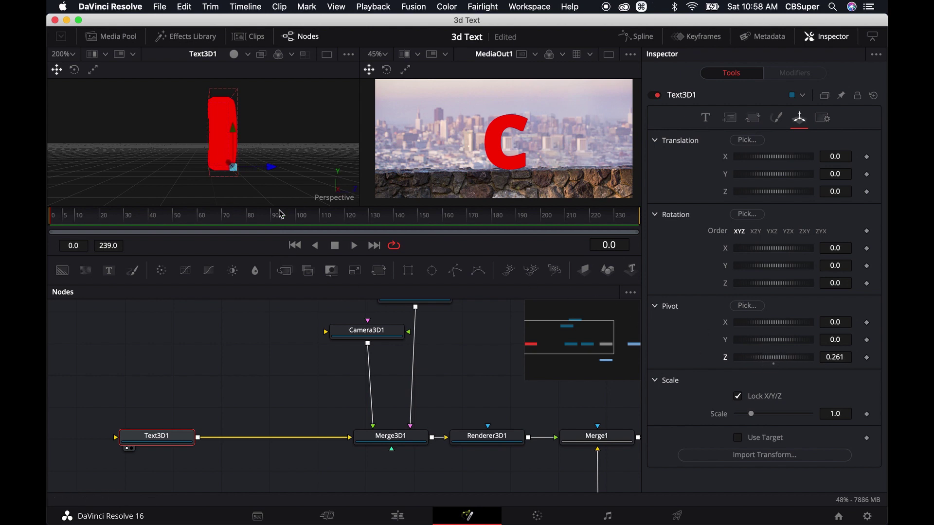
- Set the X rotation of Text3D1 to 13.0, try further rotation, and undo that extra change
{"action": "mouse_move", "coordinate": [770, 250]}
{"action": "left_mouse_down"}
{"action": "mouse_move", "coordinate": [756, 250]}
{"action": "mouse_move", "coordinate": [783, 250]}
{"action": "left_mouse_up"}
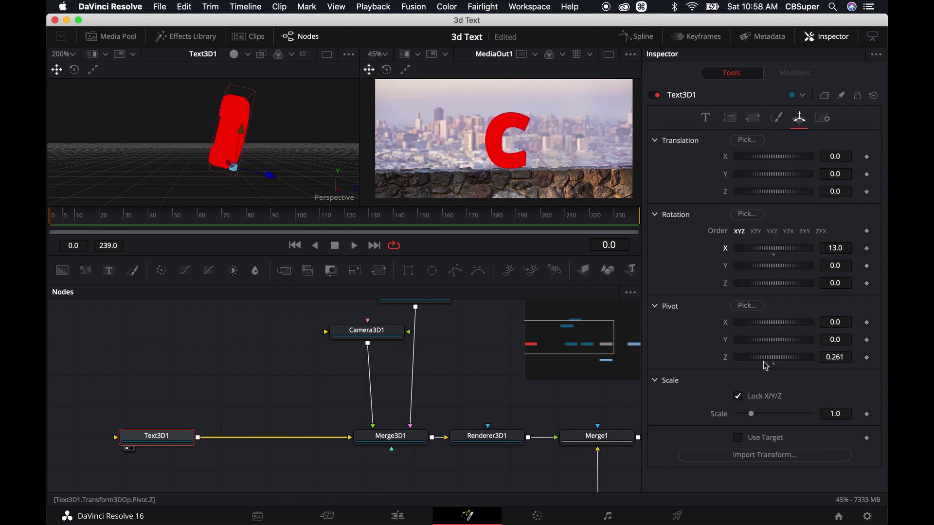
{"action": "mouse_move", "coordinate": [767, 250]}
{"action": "left_mouse_down"}
{"action": "mouse_move", "coordinate": [801, 252]}
{"action": "mouse_move", "coordinate": [767, 250]}
{"action": "mouse_move", "coordinate": [759, 261]}
{"action": "left_mouse_up"}
{"action": "key", "text": "super+z"}
{"action": "key", "text": "super+z"}
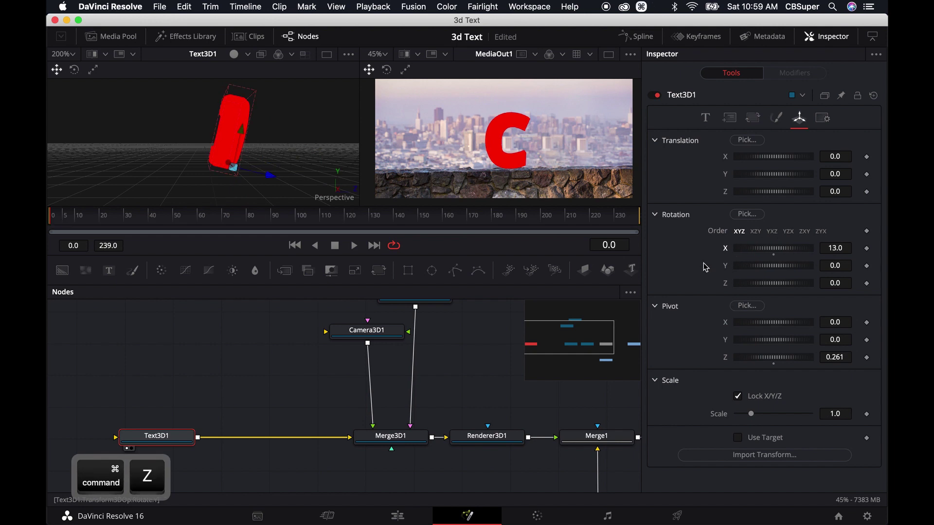
- Undo the pivot and rotation changes, and keyframe Text3D1's X, Y and Z rotation and translation at frame 0
{"action": "key", "text": "super+z"}
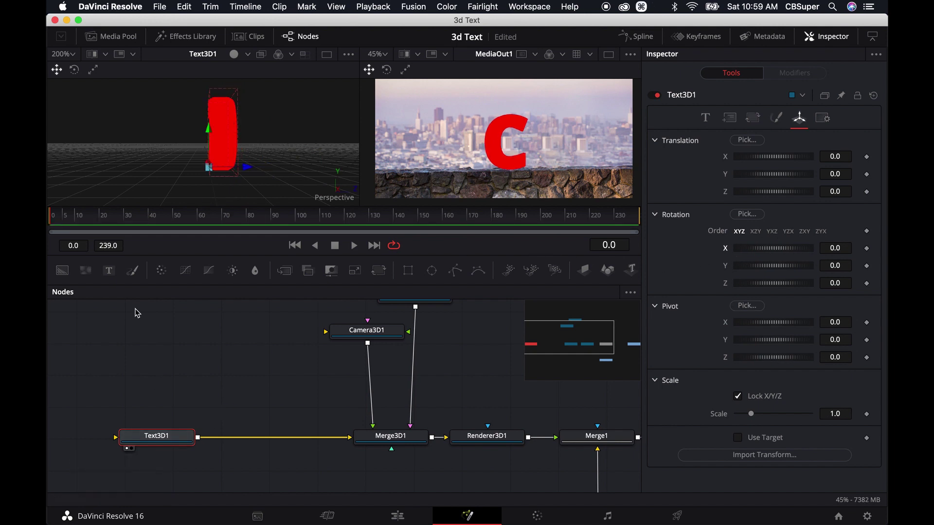
{"action": "left_click_drag", "start_coordinate": [58, 219], "coordinate": [51, 219]}
{"action": "left_click", "coordinate": [867, 248]}
{"action": "left_click", "coordinate": [867, 266]}
{"action": "left_click", "coordinate": [867, 283]}
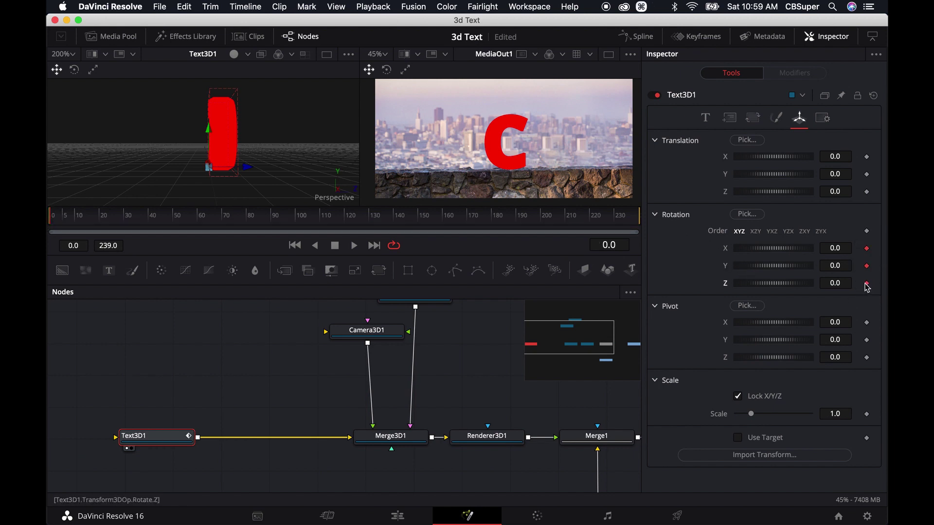
{"action": "left_click", "coordinate": [867, 157]}
{"action": "left_click", "coordinate": [867, 175]}
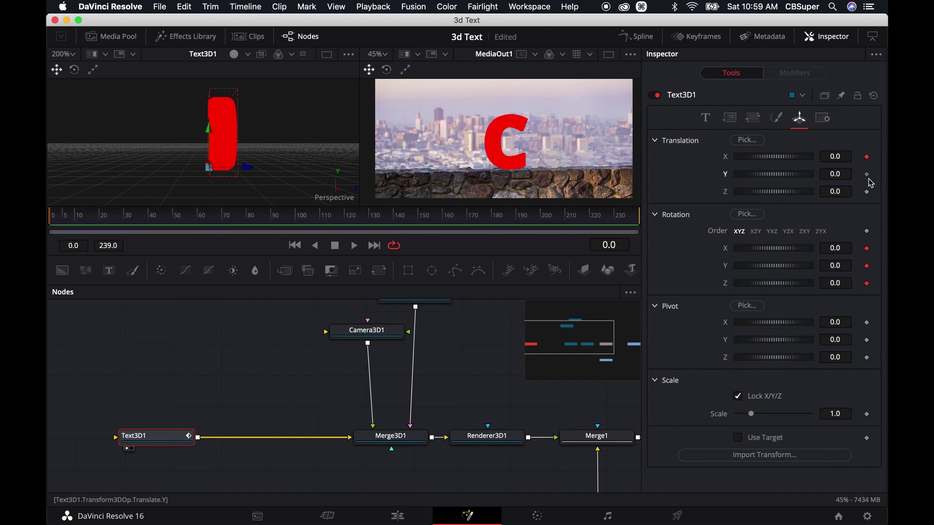
{"action": "left_click", "coordinate": [867, 192]}
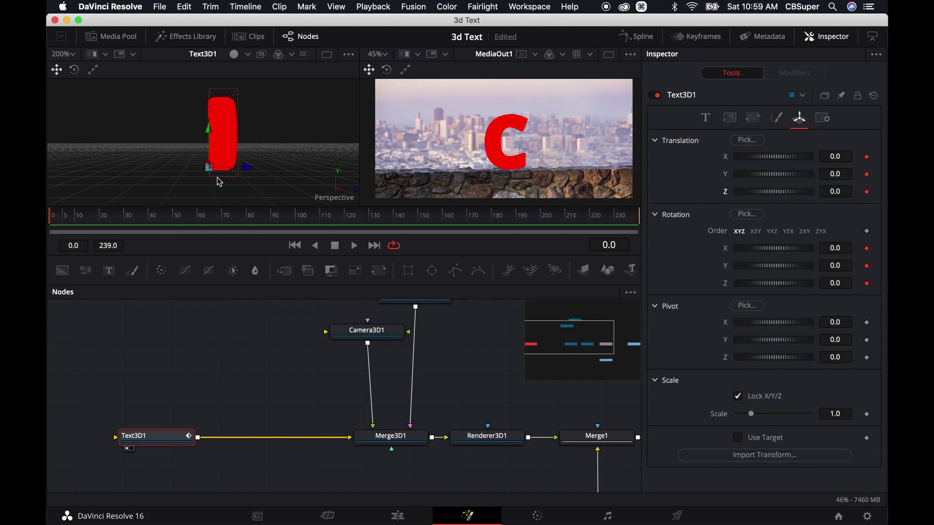
- Set Text3D1's X rotation to -159.1 at frame 10, and keyframe its X, Y and Z translation at frame 5
{"action": "mouse_move", "coordinate": [56, 220]}
{"action": "left_mouse_down"}
{"action": "mouse_move", "coordinate": [101, 220]}
{"action": "mouse_move", "coordinate": [74, 220]}
{"action": "left_mouse_up"}
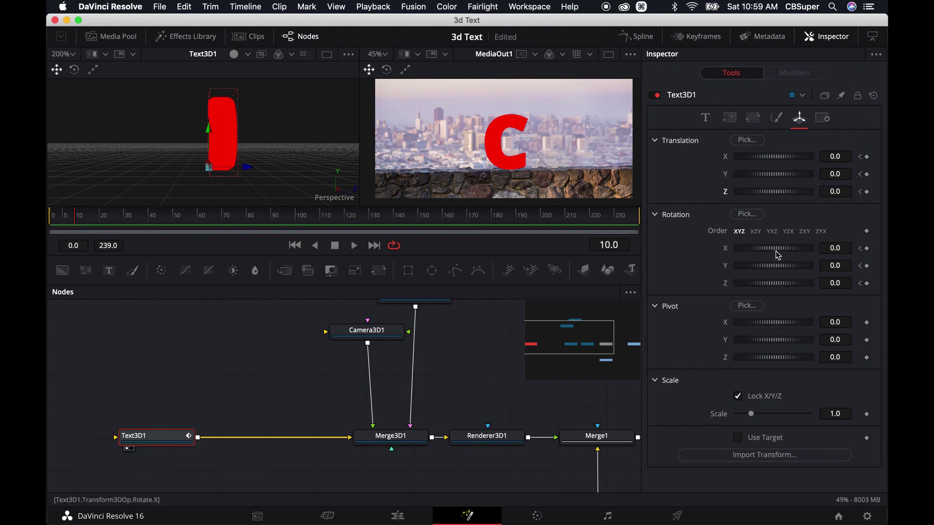
{"action": "mouse_move", "coordinate": [777, 254]}
{"action": "left_mouse_down"}
{"action": "mouse_move", "coordinate": [51, 222]}
{"action": "mouse_move", "coordinate": [68, 224]}
{"action": "left_mouse_up"}
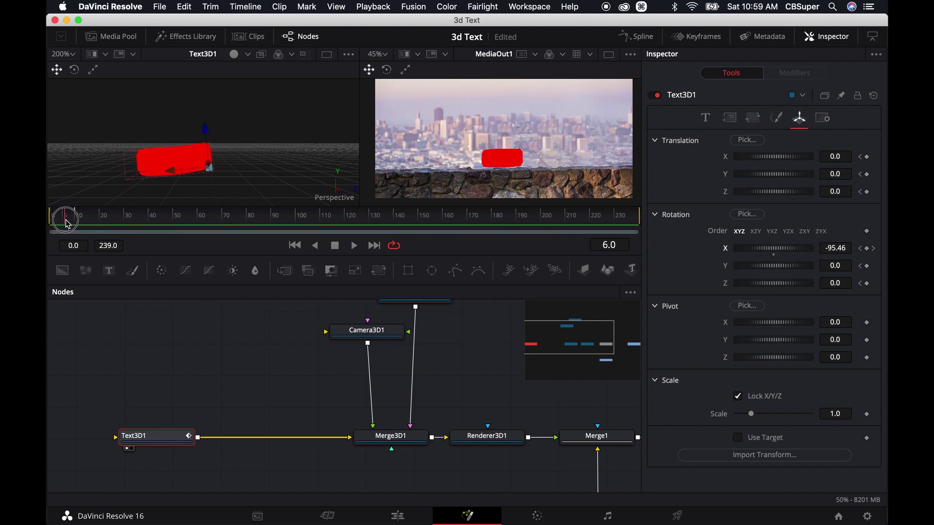
{"action": "left_click_drag", "start_coordinate": [65, 220], "coordinate": [64, 220]}
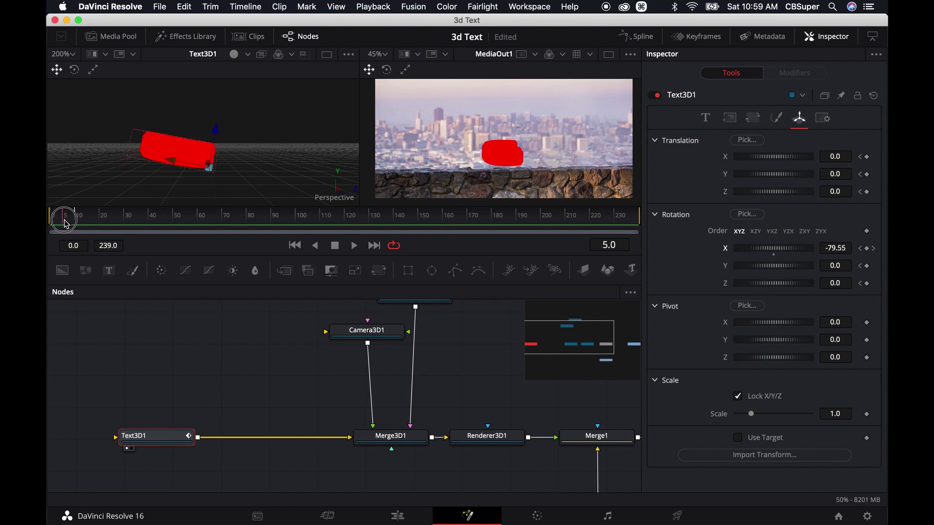
{"action": "left_click", "coordinate": [66, 223]}
{"action": "left_click", "coordinate": [867, 157]}
{"action": "left_click", "coordinate": [867, 174]}
{"action": "left_click", "coordinate": [867, 192]}
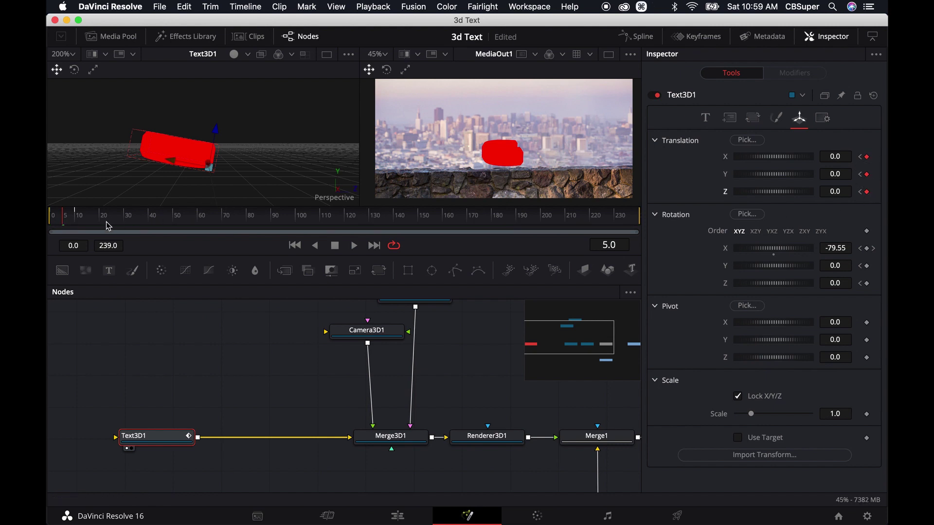
- At frame 15, move the letter down to about Y -0.584 and Z -0.389, and play back its fall
{"action": "left_click_drag", "start_coordinate": [65, 225], "coordinate": [87, 226]}
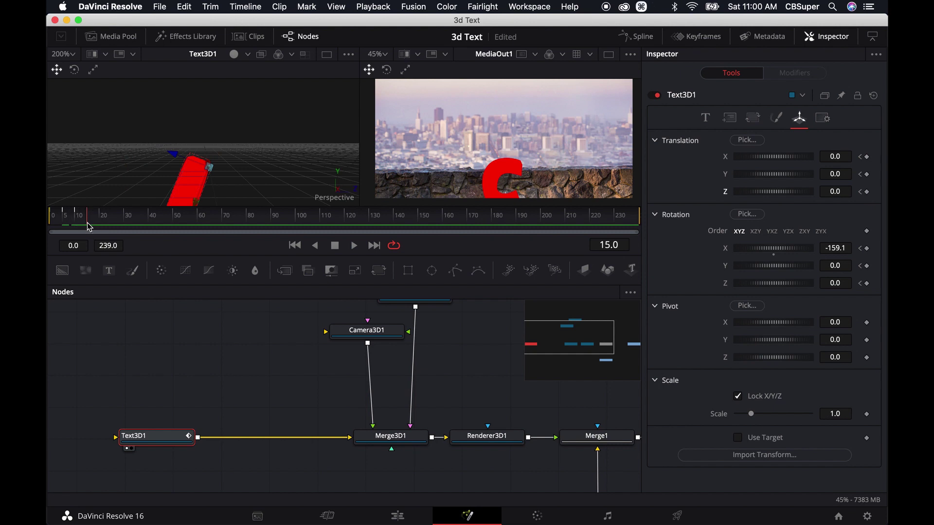
{"action": "left_click_drag", "start_coordinate": [210, 167], "coordinate": [168, 221]}
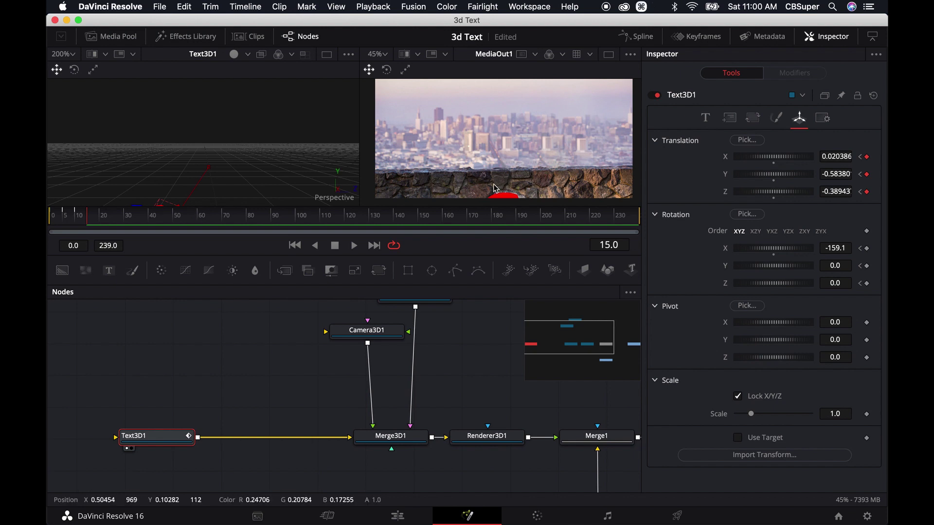
{"action": "left_click_drag", "start_coordinate": [90, 222], "coordinate": [51, 219]}
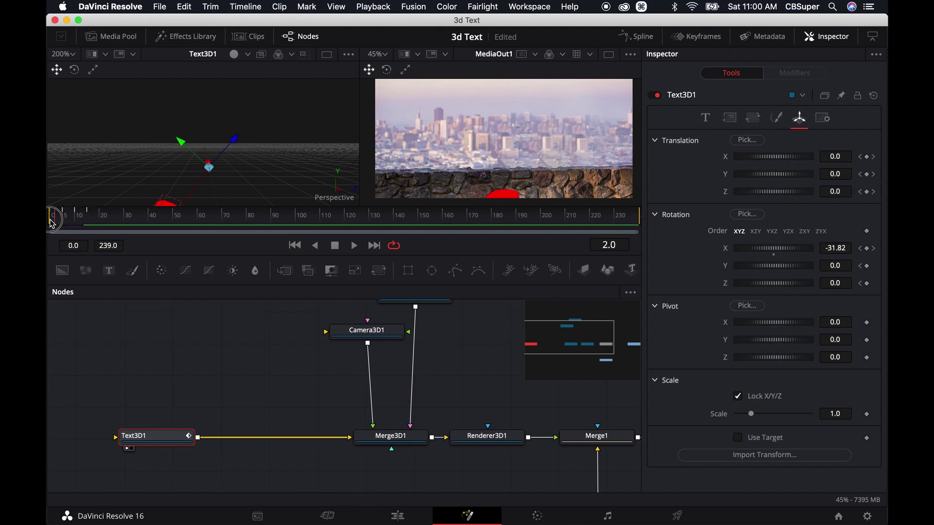
{"action": "key", "text": "space"}
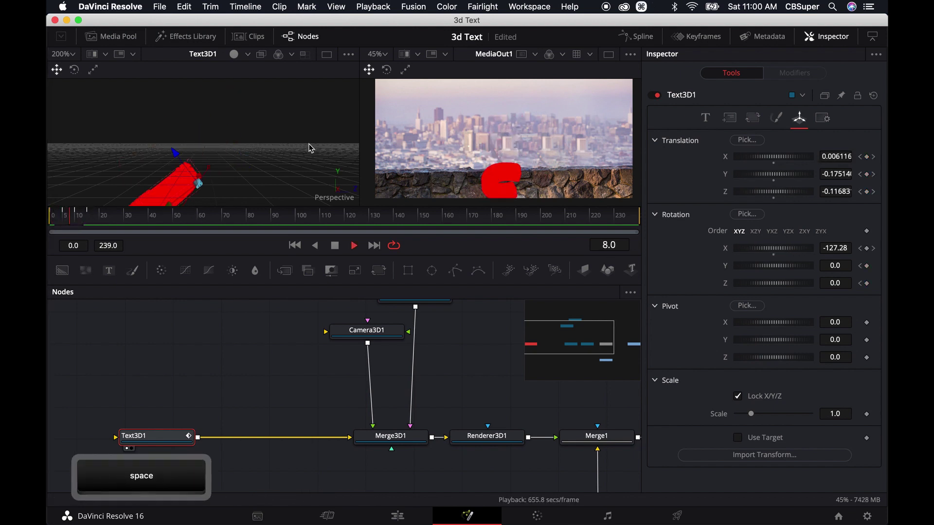
{"action": "key", "text": "space"}
{"action": "left_click_drag", "start_coordinate": [91, 217], "coordinate": [52, 218]}
{"action": "key", "text": "space"}
{"action": "key", "text": "space"}
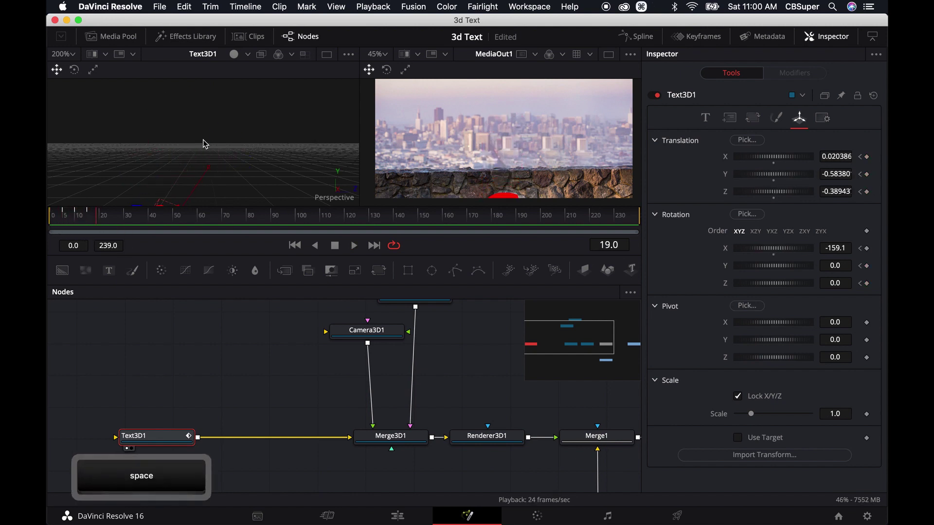
- Add a Rectangle mask to Renderer3D1 and fit it around the letter above the wall, with a height of about 0.597
{"action": "left_click_drag", "start_coordinate": [113, 218], "coordinate": [62, 222]}
{"action": "left_click_drag", "start_coordinate": [441, 351], "coordinate": [257, 344]}
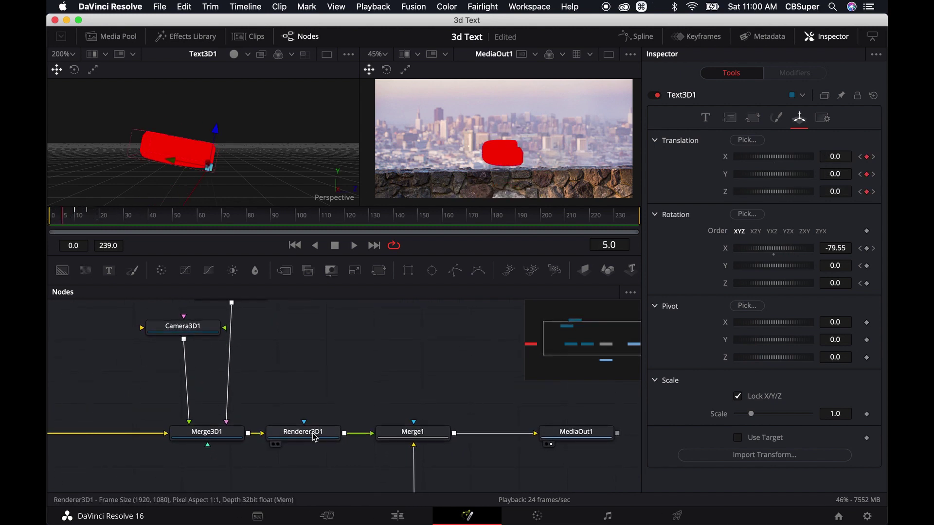
{"action": "left_click", "coordinate": [312, 433]}
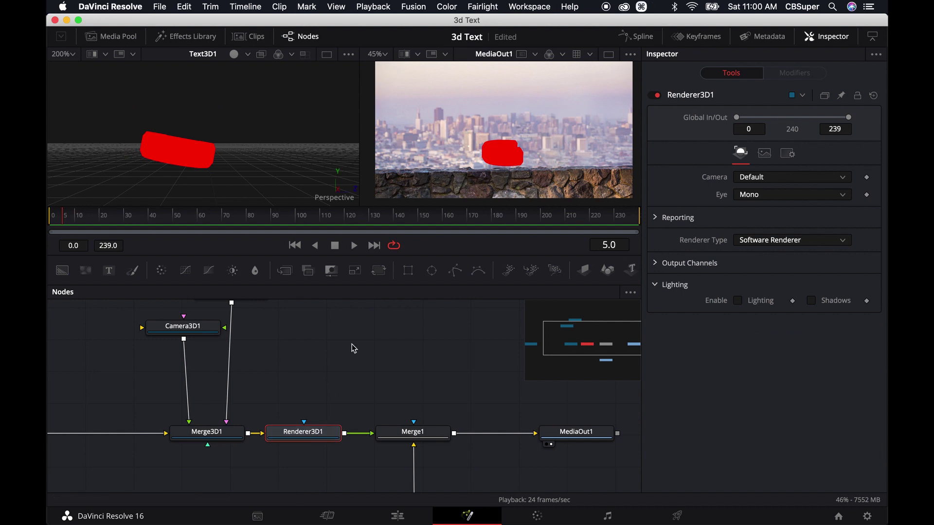
{"action": "left_click", "coordinate": [408, 271]}
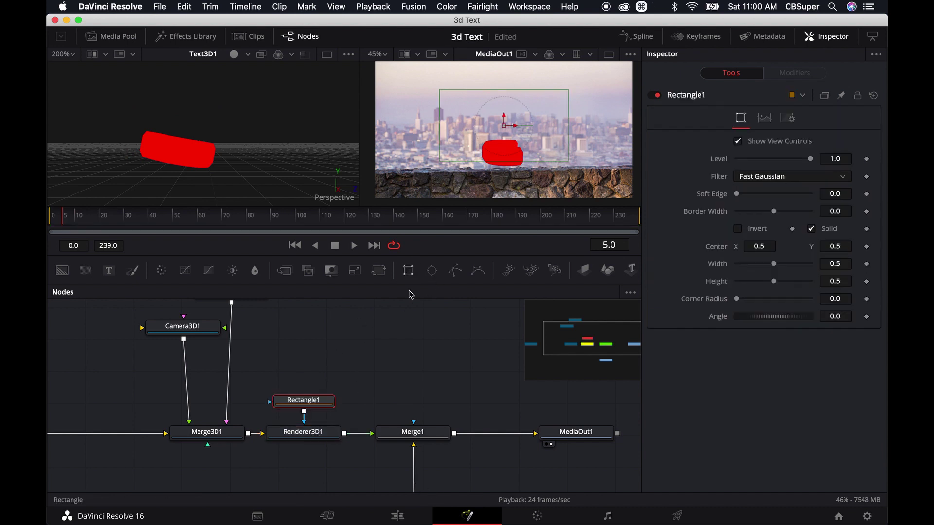
{"action": "mouse_move", "coordinate": [504, 130]}
{"action": "left_mouse_down"}
{"action": "mouse_move", "coordinate": [497, 139]}
{"action": "mouse_move", "coordinate": [520, 118]}
{"action": "mouse_move", "coordinate": [495, 132]}
{"action": "left_mouse_up"}
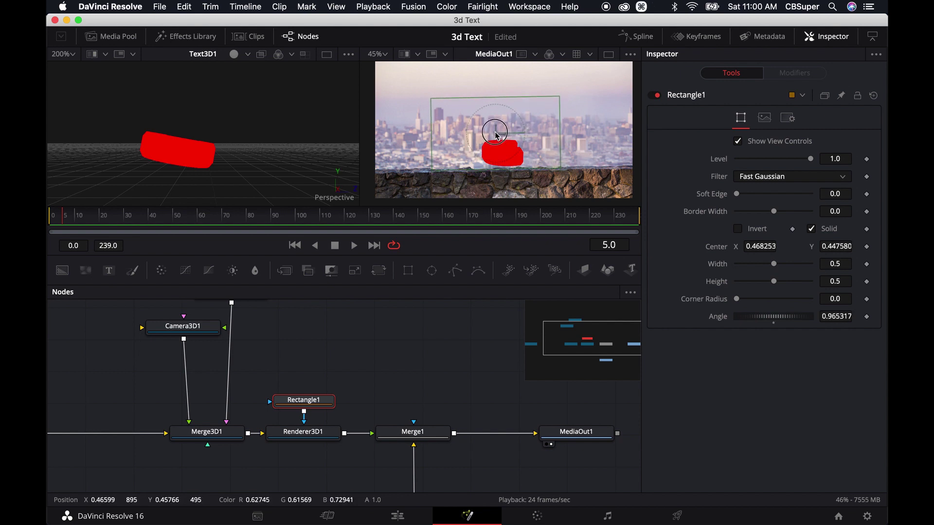
{"action": "left_click_drag", "start_coordinate": [496, 97], "coordinate": [496, 84]}
- Play back the masked letter's fall, set the Rectangle1 center Y to 0.5, and return to frame 0
{"action": "key", "text": "Home"}
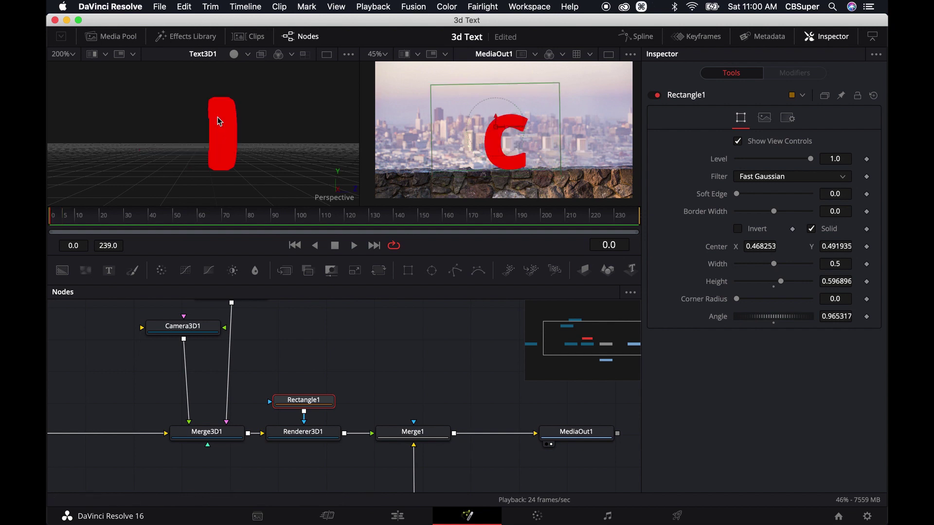
{"action": "key", "text": "space"}
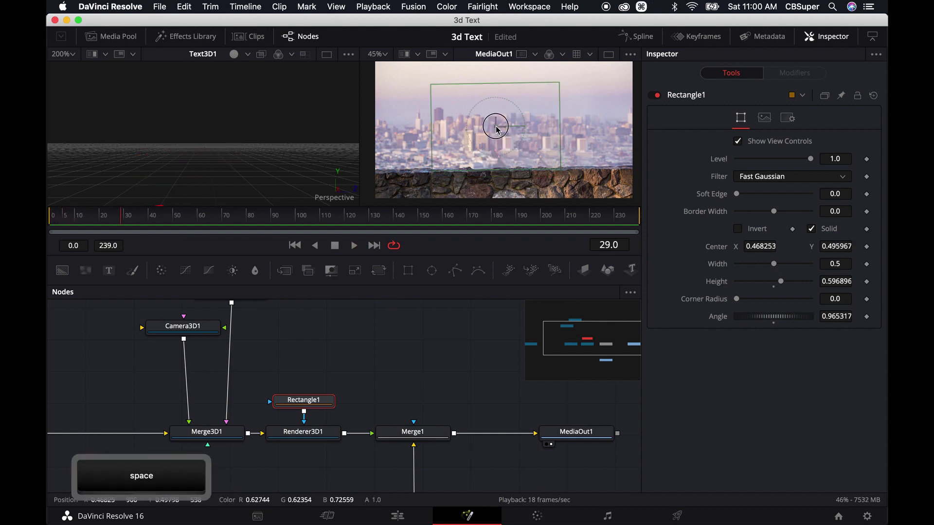
{"action": "left_click_drag", "start_coordinate": [495, 126], "coordinate": [496, 126]}
{"action": "left_click", "coordinate": [87, 216]}
{"action": "key", "text": "space"}
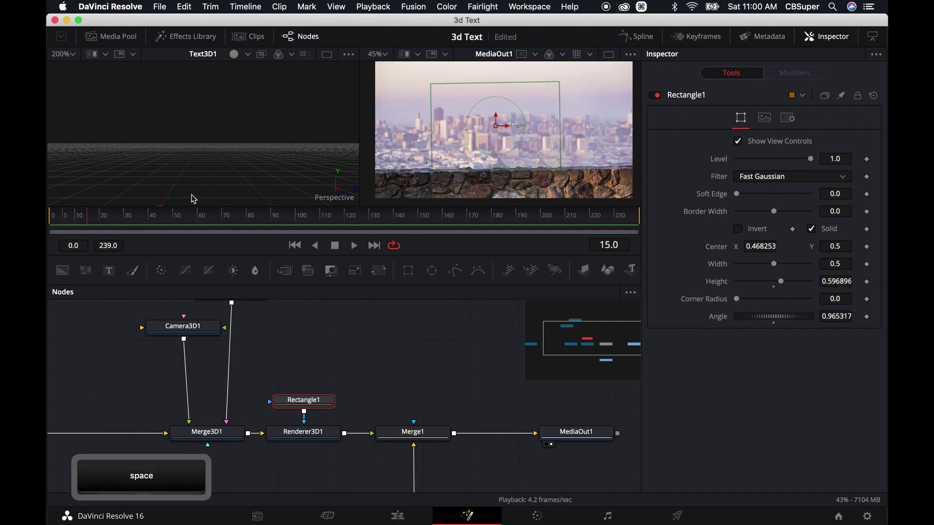
{"action": "left_click", "coordinate": [53, 216]}
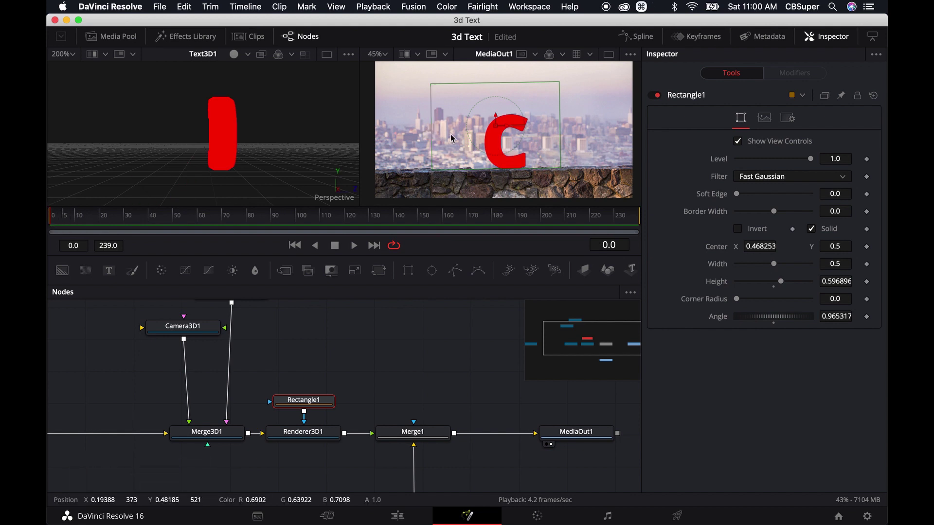
- Move the Rectangle1 mask down over the stone wall, centering it at about X 0.384, Y -0.097
{"action": "left_click_drag", "start_coordinate": [502, 128], "coordinate": [468, 213]}
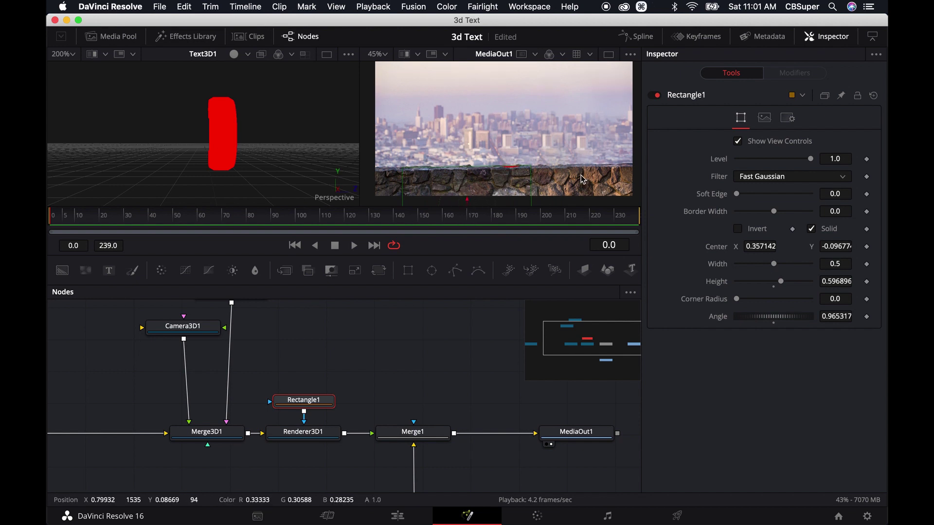
{"action": "scroll", "coordinate": [486, 187], "scroll_direction": "down", "scroll_amount": 2}
{"action": "left_click_drag", "start_coordinate": [483, 188], "coordinate": [486, 188]}
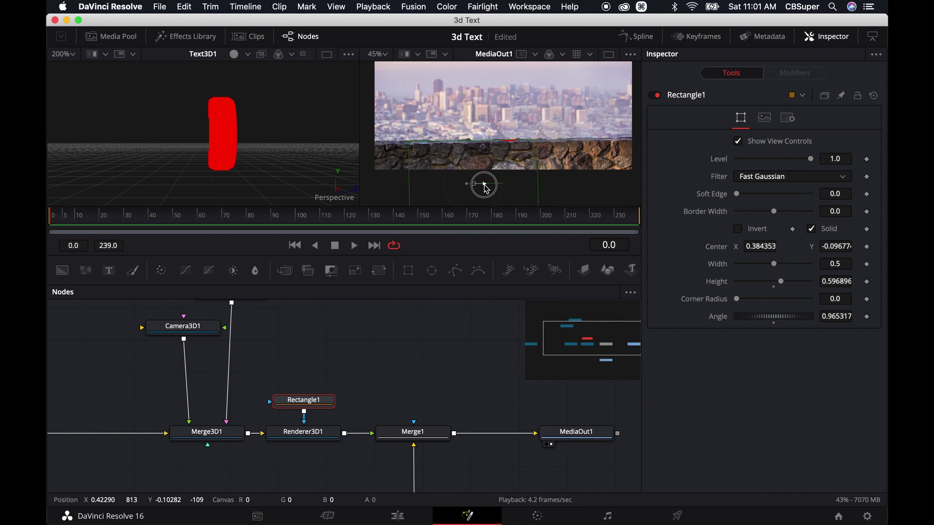
{"action": "left_click_drag", "start_coordinate": [301, 341], "coordinate": [264, 347]}
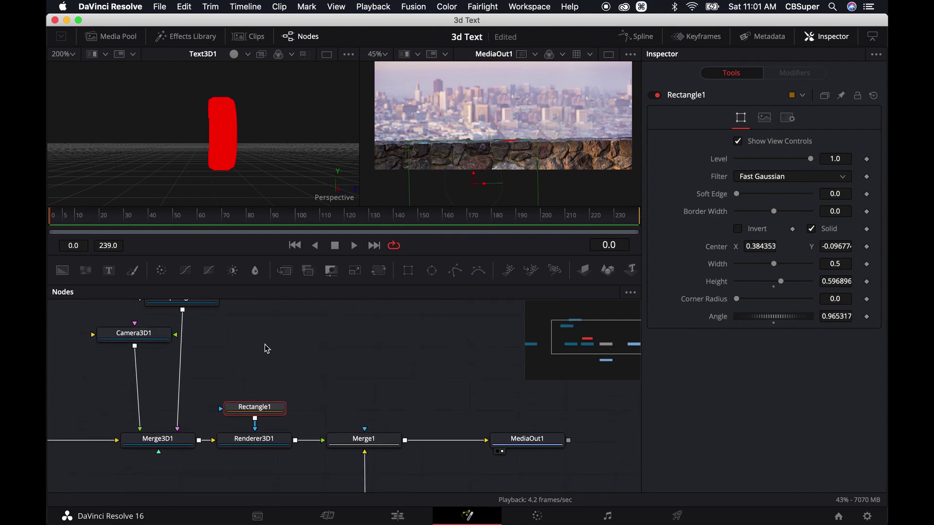
- Invert the Rectangle1 mask, preview the letter falling behind the wall, and return to frame 0
{"action": "left_click", "coordinate": [738, 228]}
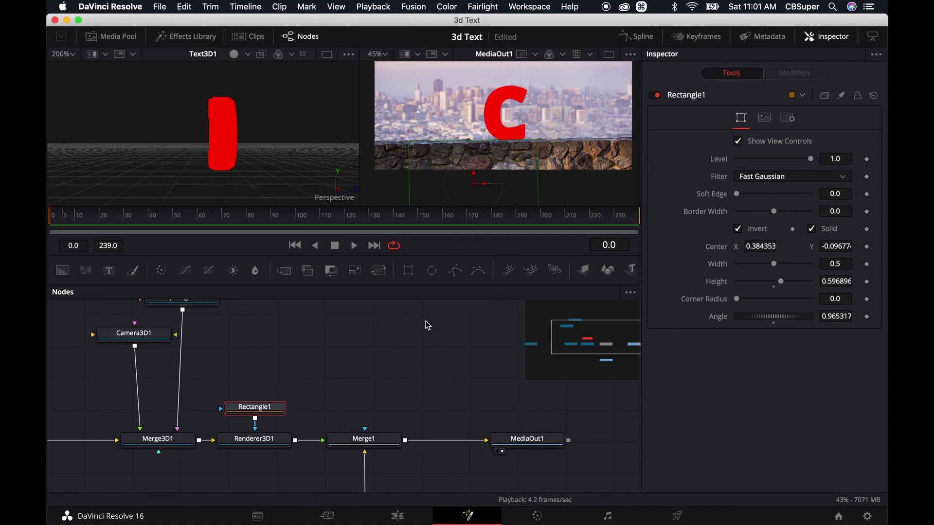
{"action": "key", "text": "space"}
{"action": "key", "text": "space"}
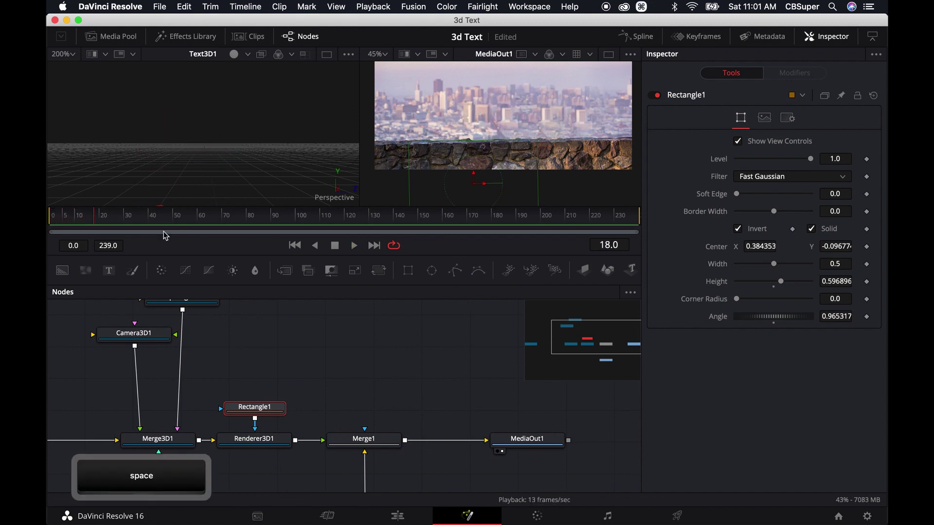
{"action": "left_click_drag", "start_coordinate": [76, 221], "coordinate": [49, 221]}
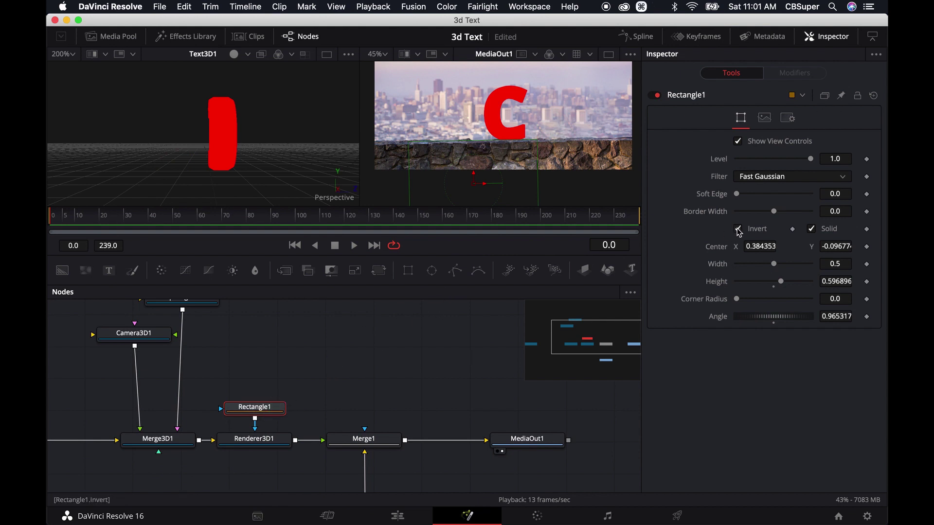
- Enable Apply Mask Inverted in Renderer3D1's settings, preview the fall, and return to frame 0
{"action": "left_click", "coordinate": [268, 444]}
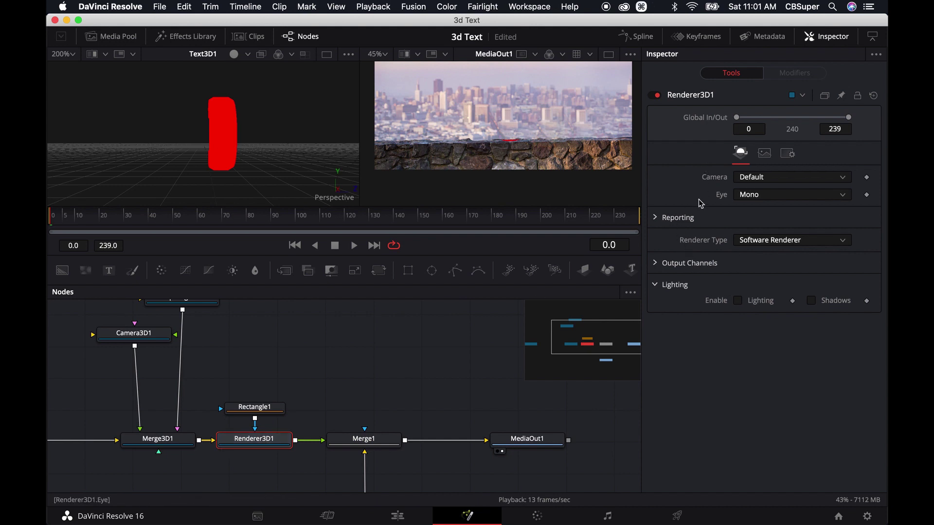
{"action": "left_click", "coordinate": [788, 154]}
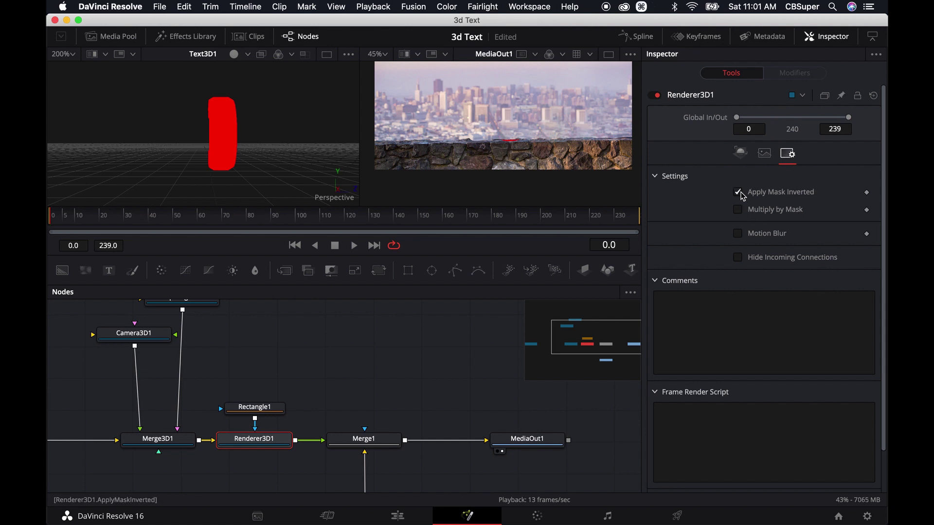
{"action": "key", "text": "space"}
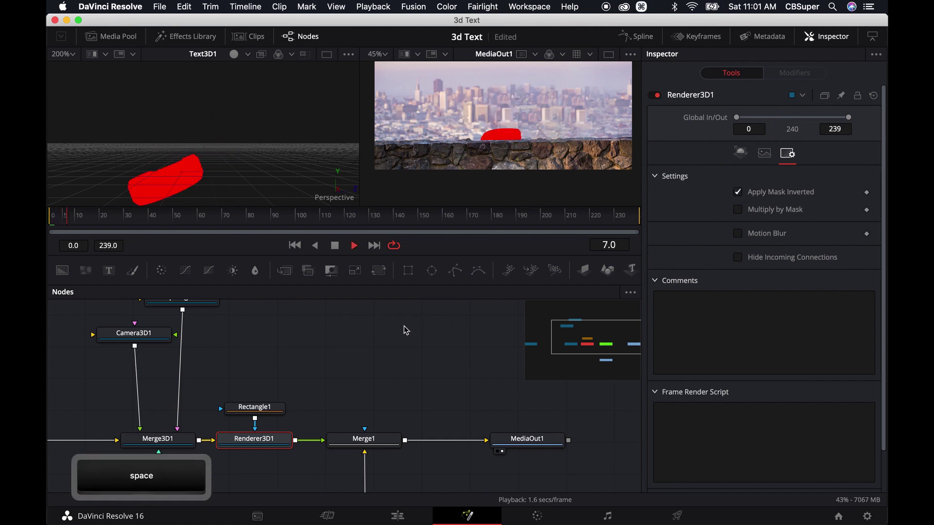
{"action": "left_click_drag", "start_coordinate": [98, 224], "coordinate": [49, 225]}
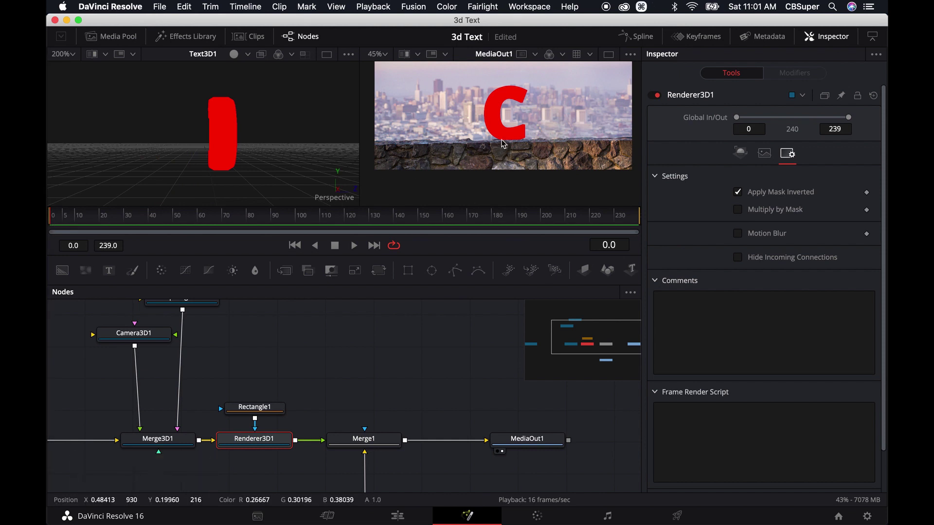
- Delete the Rectangle1 mask and add a Polygon mask node for tracing the stone wall's edge
{"action": "left_click", "coordinate": [249, 414]}
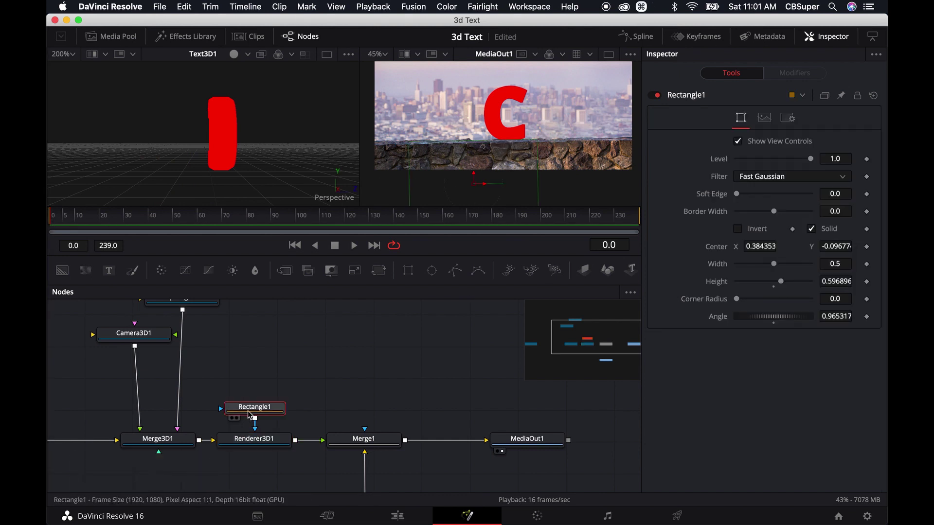
{"action": "key", "text": "BackSpace"}
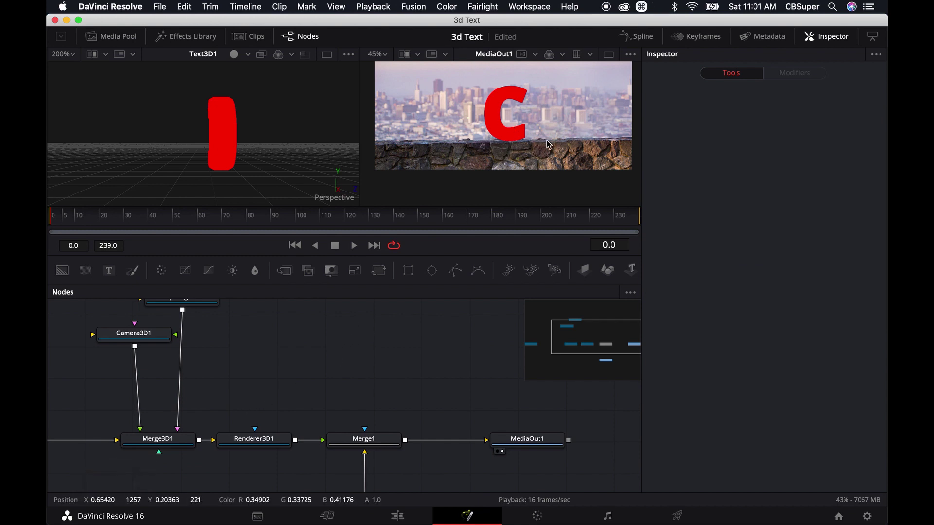
{"action": "scroll", "coordinate": [528, 151], "scroll_direction": "up", "scroll_amount": 3}
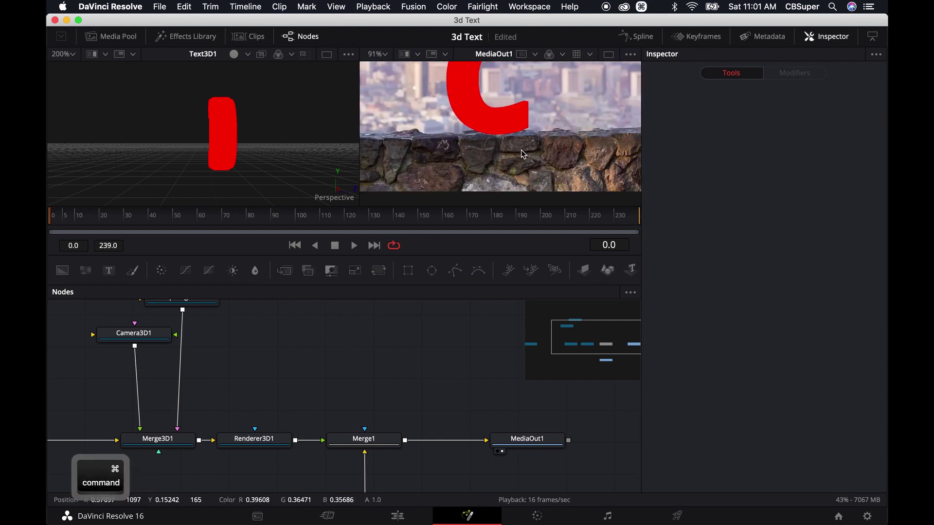
{"action": "left_click", "coordinate": [455, 271]}
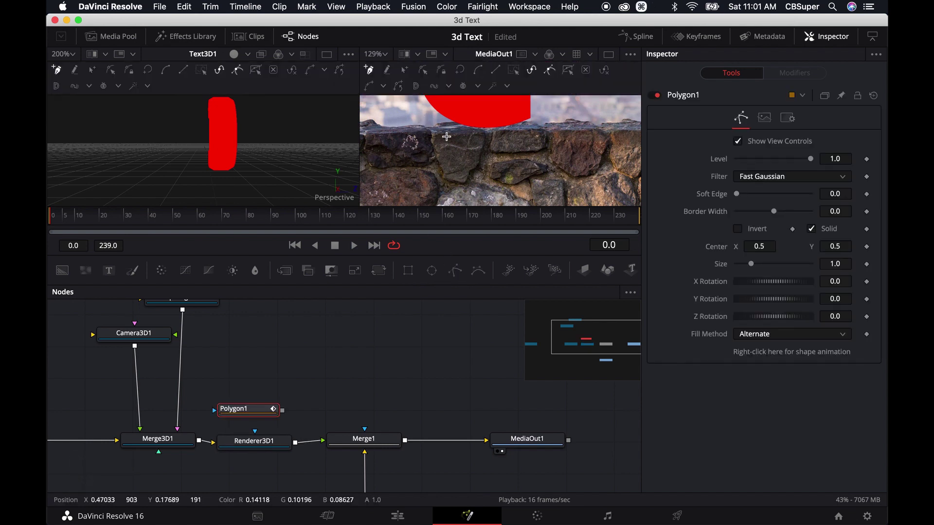
- Trace the stone wall's top edge beneath the letter with a series of Polygon1 mask points
{"action": "left_click_drag", "start_coordinate": [447, 136], "coordinate": [434, 163]}
{"action": "left_click", "coordinate": [387, 147]}
{"action": "left_click", "coordinate": [395, 154]}
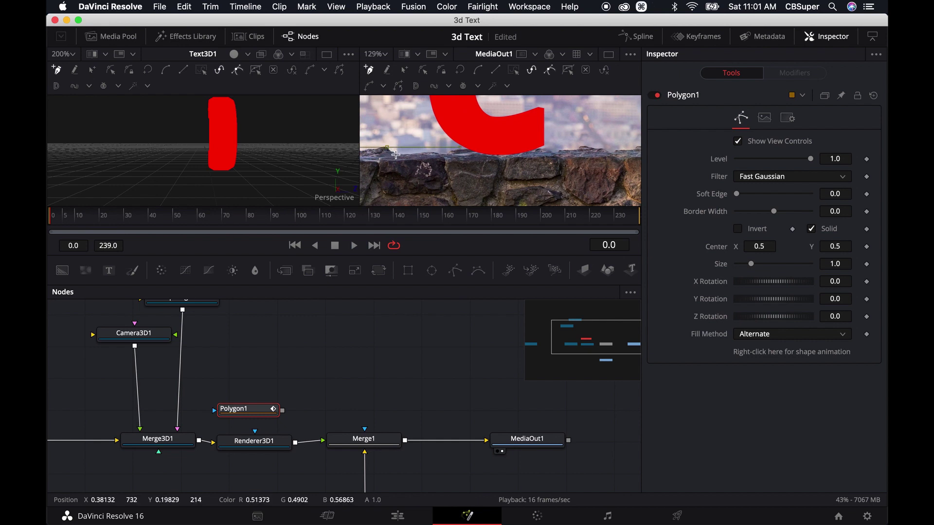
{"action": "left_click", "coordinate": [442, 156]}
{"action": "left_click", "coordinate": [458, 153]}
{"action": "left_click", "coordinate": [472, 152]}
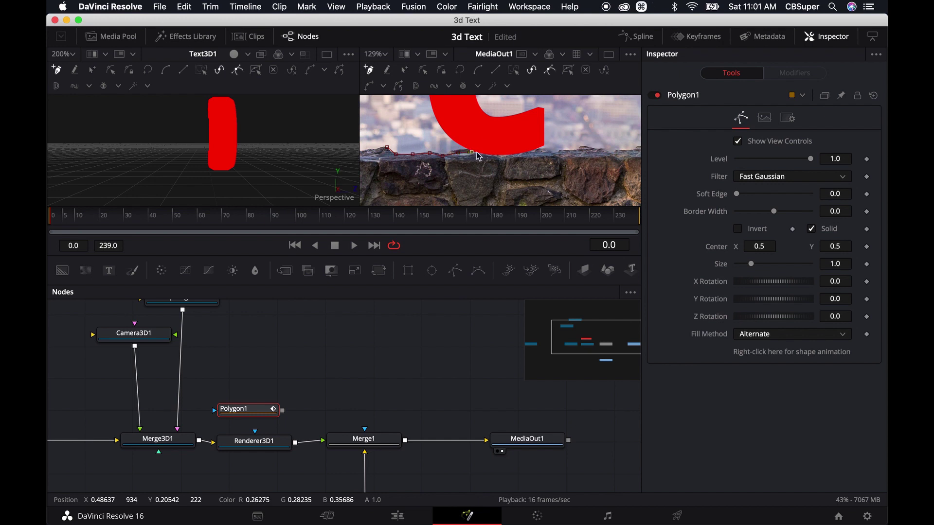
{"action": "left_click", "coordinate": [518, 151]}
{"action": "left_click", "coordinate": [528, 151]}
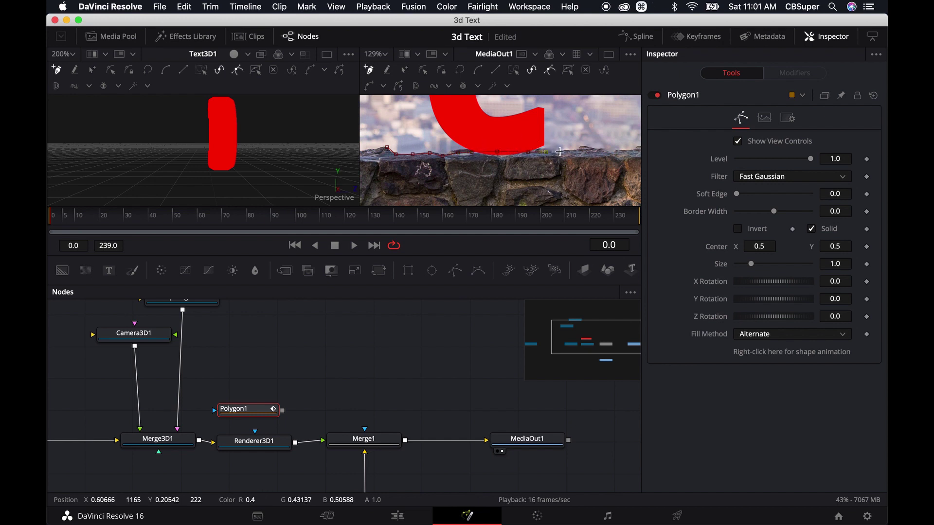
{"action": "left_click", "coordinate": [563, 152]}
{"action": "left_click", "coordinate": [579, 149]}
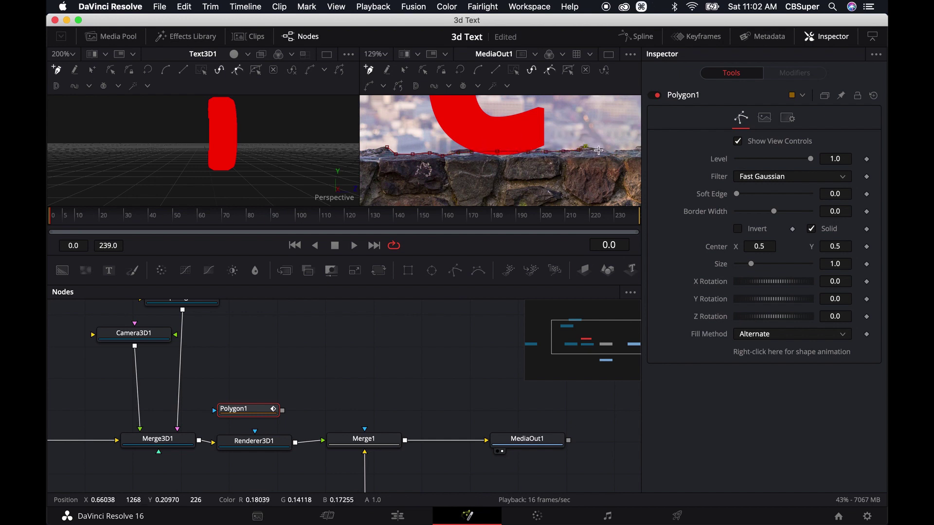
- Close the Polygon1 mask with corner points placed below the image so it encloses the wall under the letter
{"action": "scroll", "coordinate": [594, 187], "scroll_direction": "down", "scroll_amount": 8}
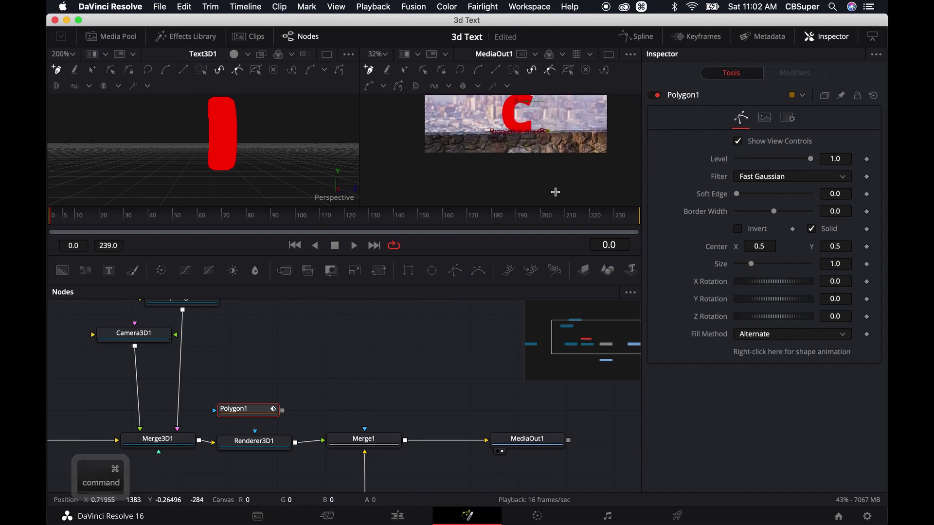
{"action": "left_click", "coordinate": [554, 193]}
{"action": "left_click", "coordinate": [508, 191]}
{"action": "left_click", "coordinate": [485, 189]}
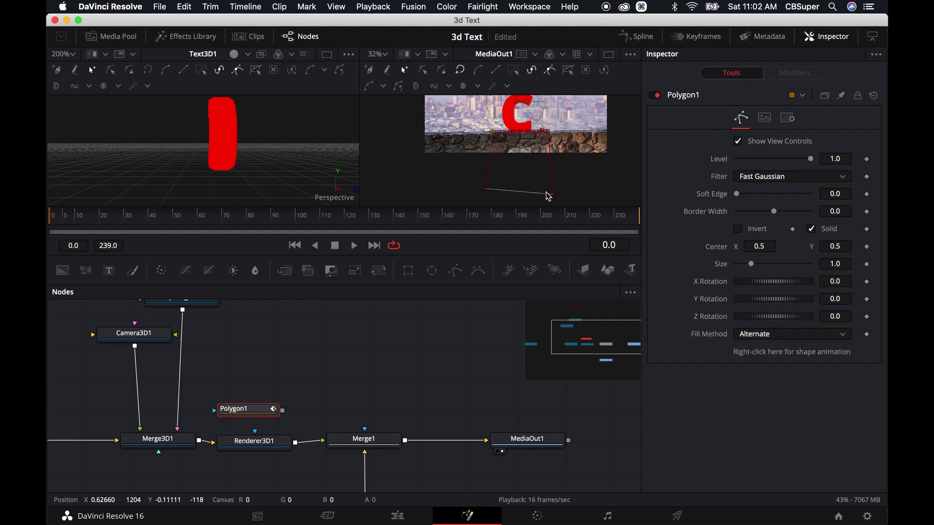
- Connect Polygon1 to Renderer3D1's mask input and play back the letter's fall from frame 0
{"action": "left_click_drag", "start_coordinate": [282, 410], "coordinate": [261, 393]}
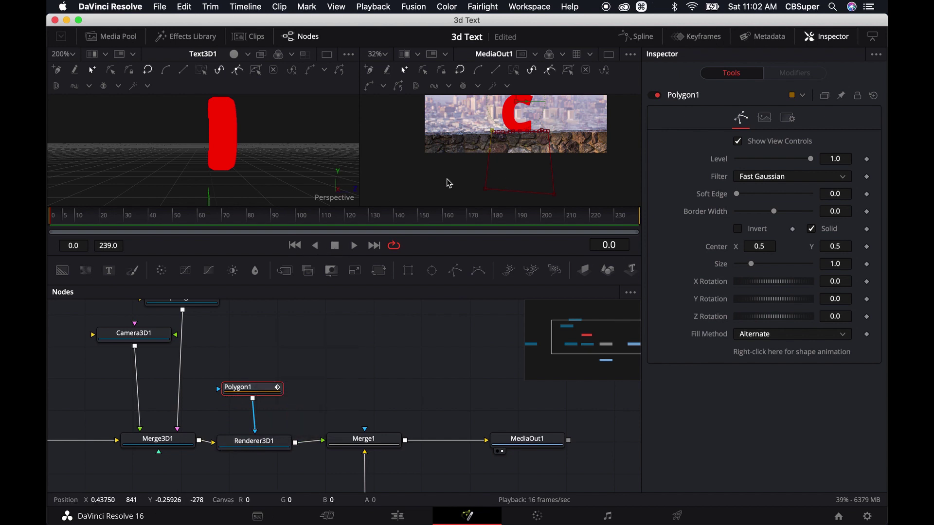
{"action": "left_click", "coordinate": [236, 357]}
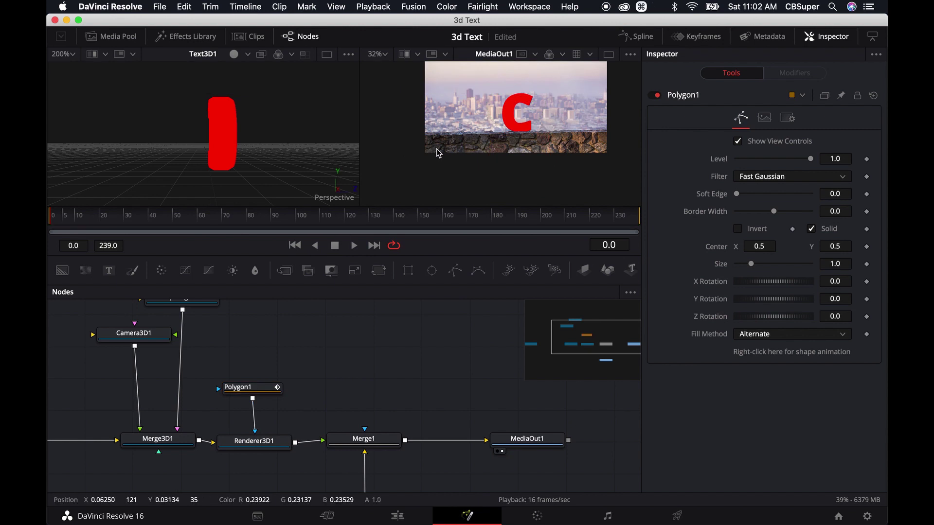
{"action": "key", "text": "space"}
{"action": "key", "text": "space"}
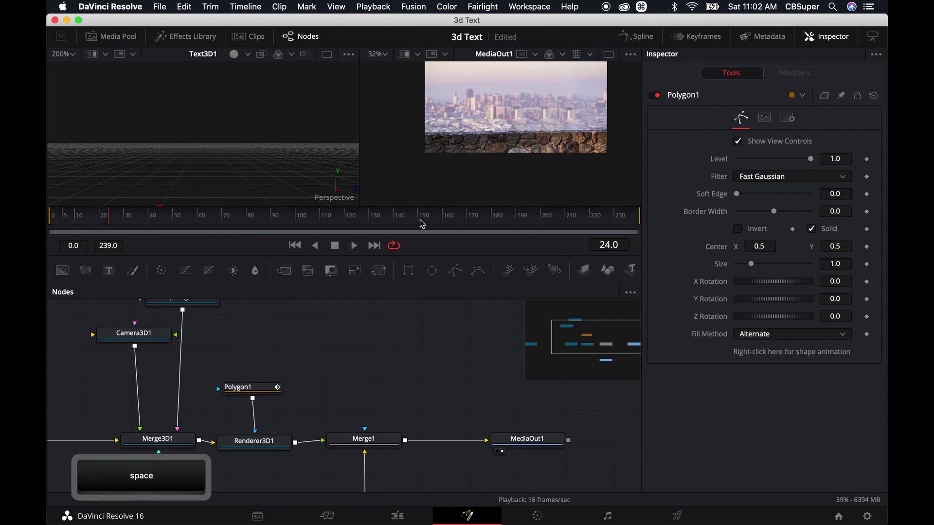
{"action": "left_click_drag", "start_coordinate": [178, 219], "coordinate": [47, 213]}
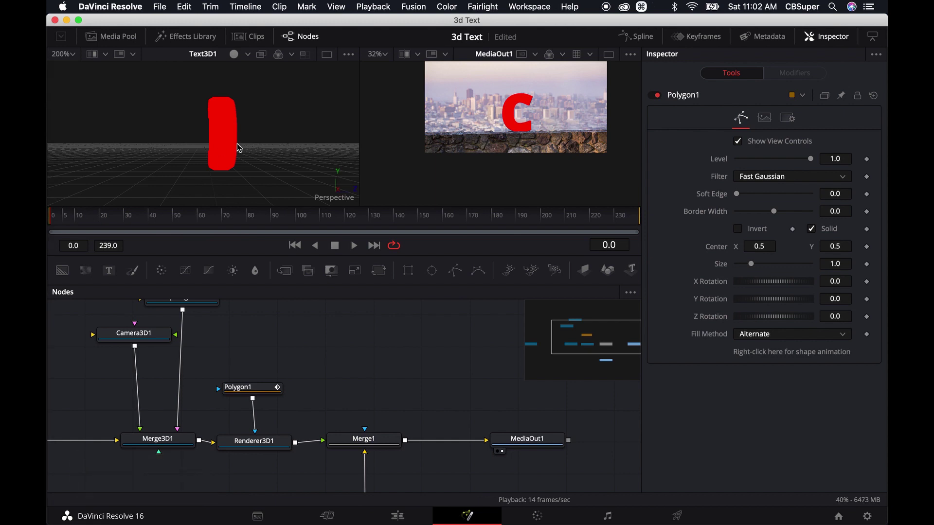
{"action": "key", "text": "space"}
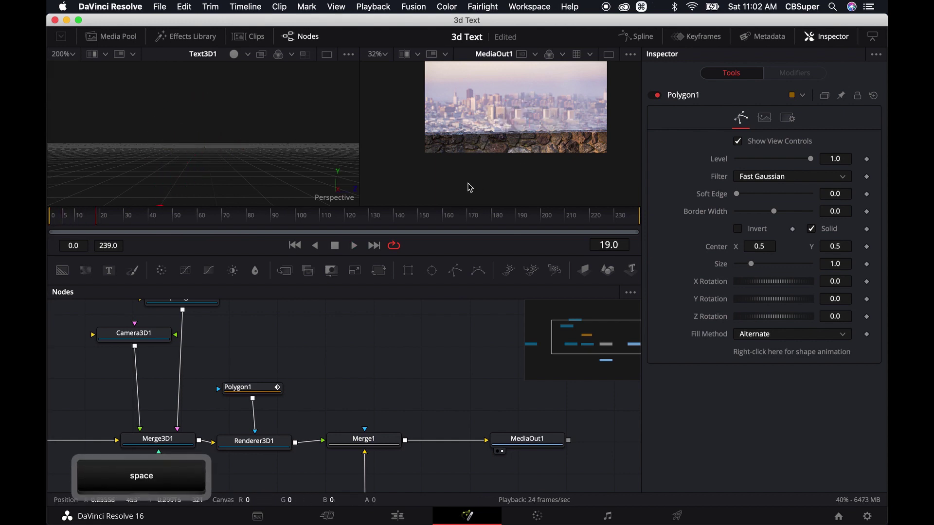
- Select Polygon1 and examine its mask outline against the stone wall
{"action": "left_click_drag", "start_coordinate": [243, 388], "coordinate": [249, 386]}
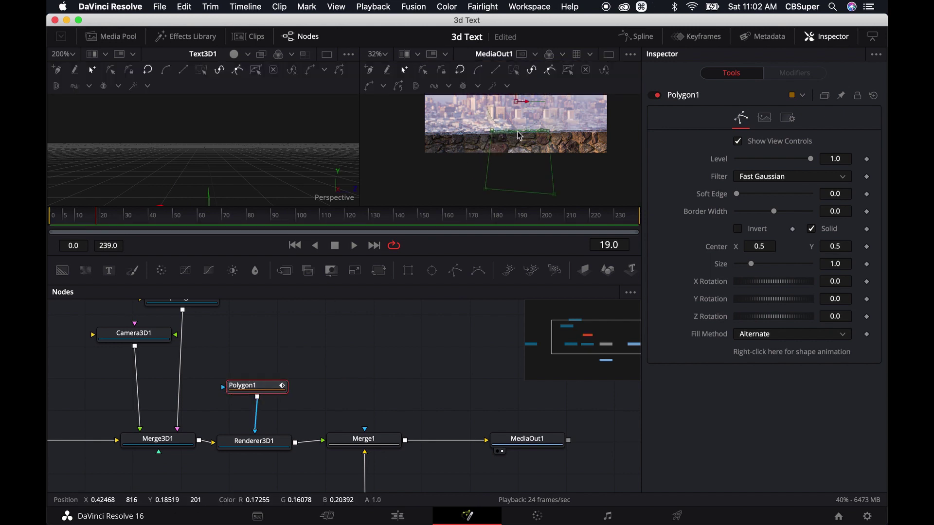
{"action": "left_click_drag", "start_coordinate": [365, 356], "coordinate": [368, 362]}
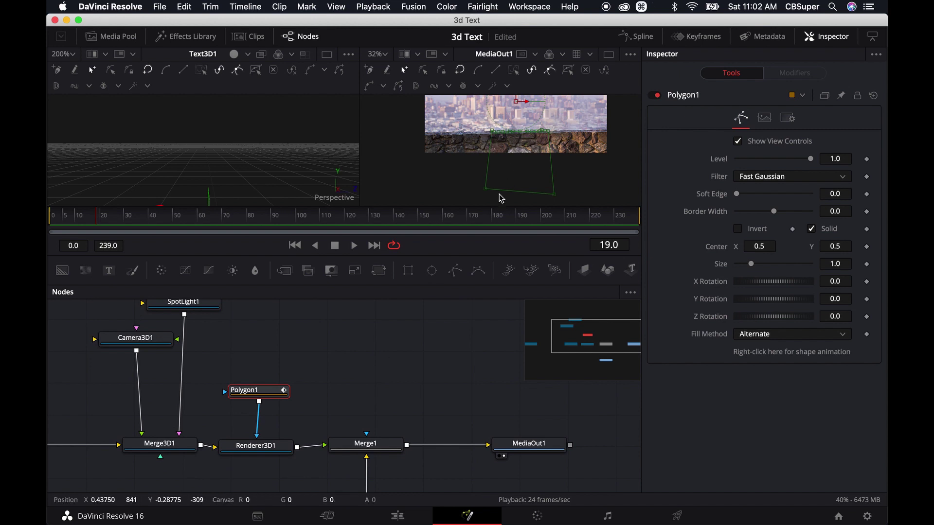
{"action": "left_click_drag", "start_coordinate": [420, 348], "coordinate": [432, 357]}
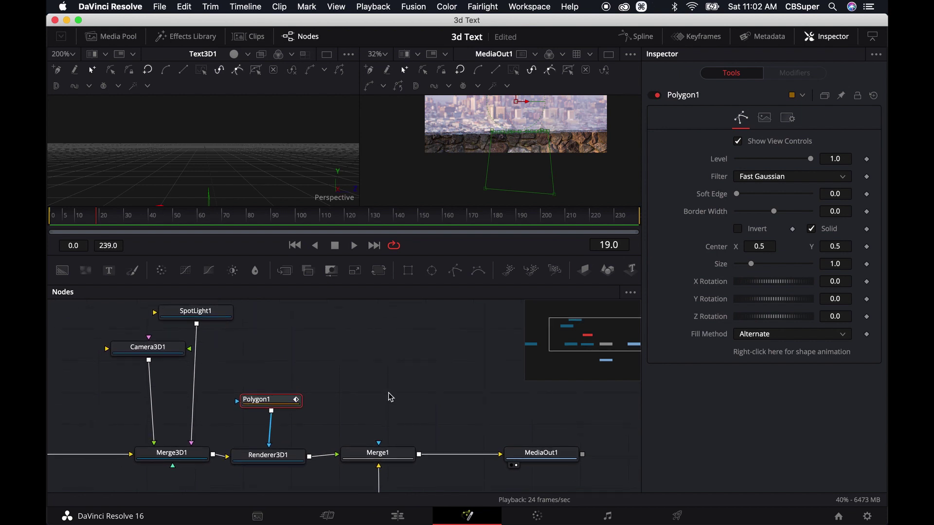
- Set Renderer3D1's camera to Camera3D1, enable Lighting and Shadows, and return to frame 0
{"action": "left_click", "coordinate": [273, 462]}
{"action": "left_click_drag", "start_coordinate": [381, 431], "coordinate": [380, 414]}
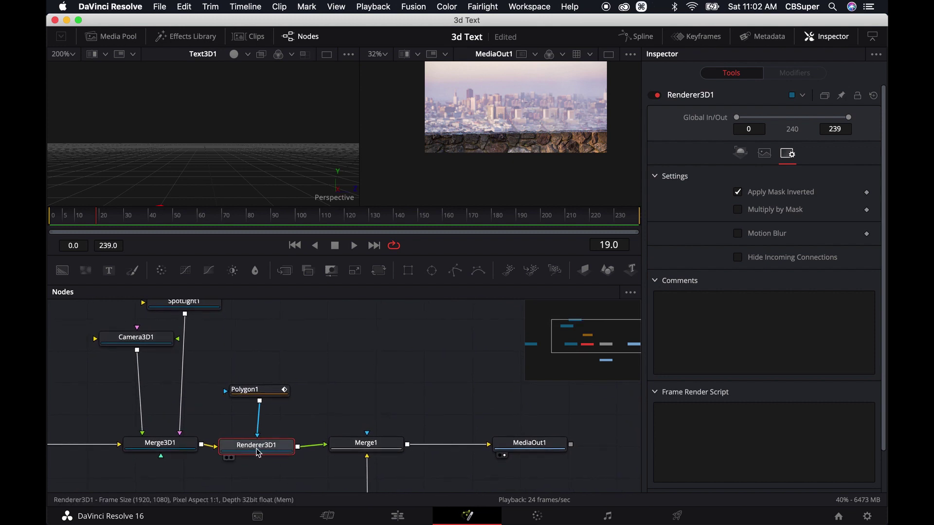
{"action": "left_click_drag", "start_coordinate": [495, 188], "coordinate": [480, 205]}
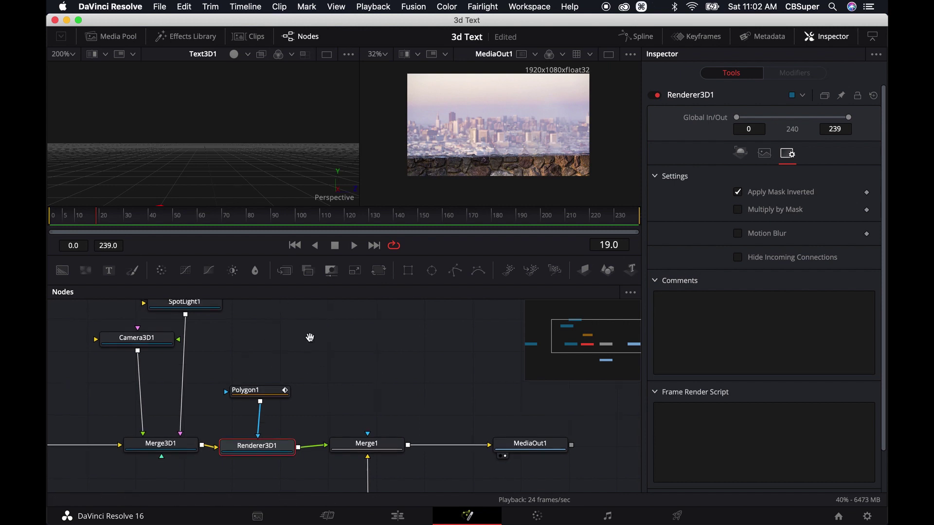
{"action": "scroll", "coordinate": [310, 338], "scroll_direction": "left", "scroll_amount": 3}
{"action": "left_click", "coordinate": [306, 461]}
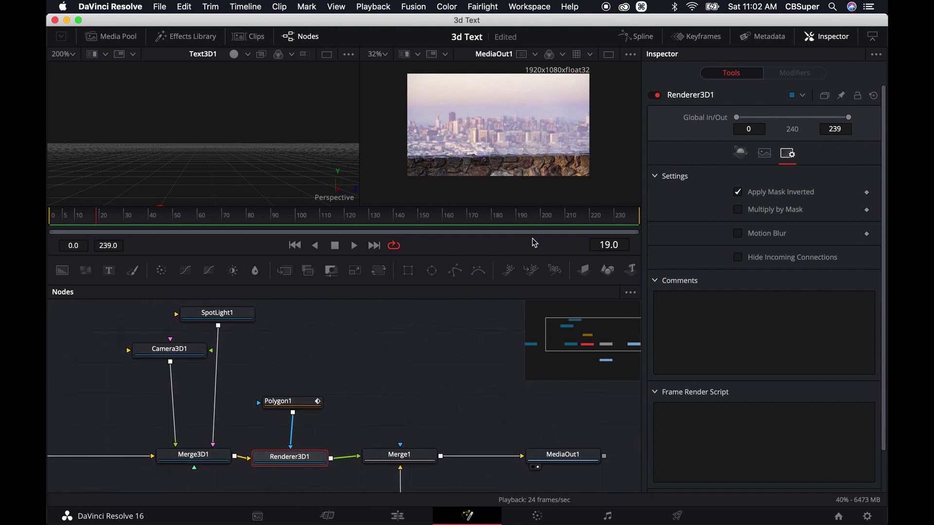
{"action": "left_click", "coordinate": [744, 153]}
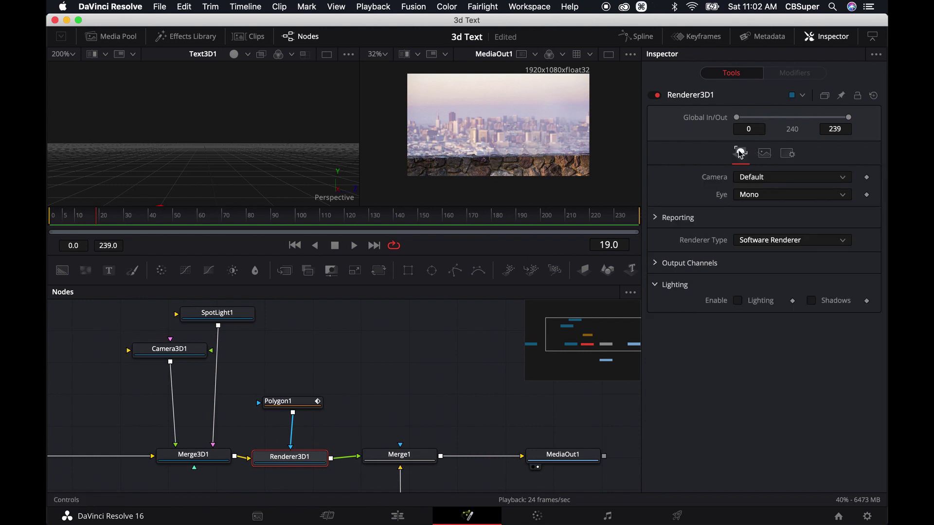
{"action": "left_click", "coordinate": [753, 178]}
{"action": "left_click", "coordinate": [748, 206]}
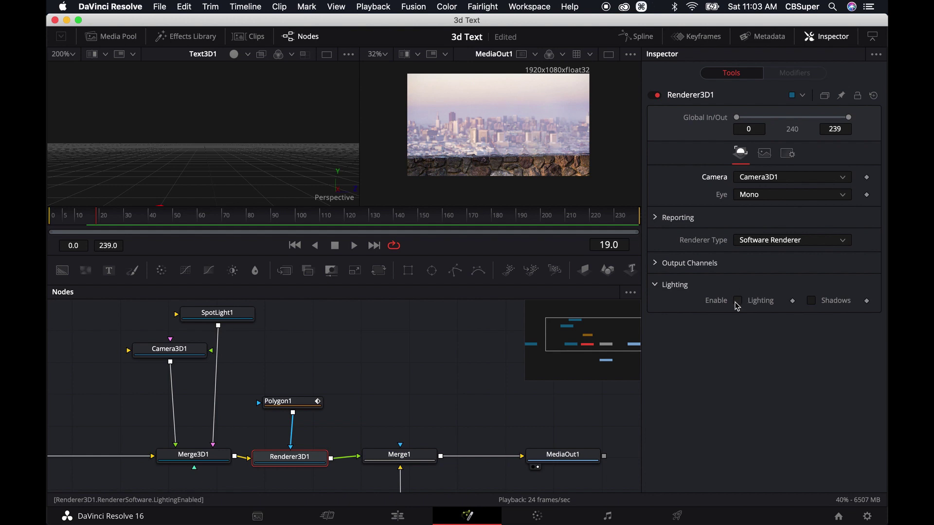
{"action": "left_click", "coordinate": [738, 301]}
{"action": "left_click", "coordinate": [811, 301]}
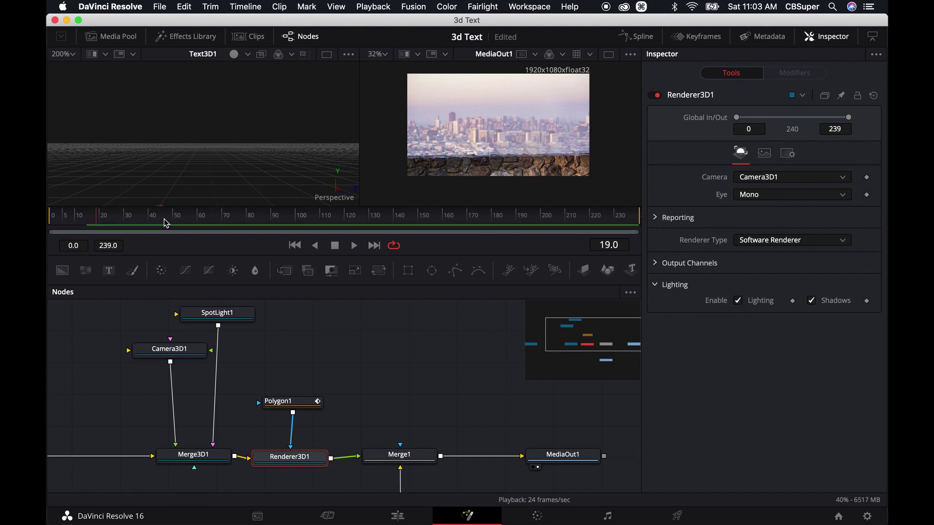
{"action": "left_click_drag", "start_coordinate": [97, 220], "coordinate": [53, 222]}
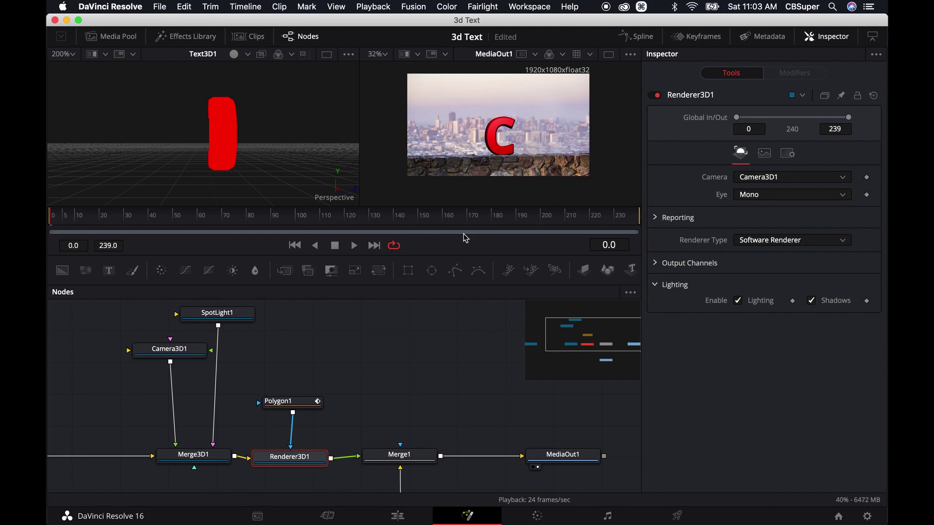
- Enable Motion Blur in Renderer3D1's settings
{"action": "scroll", "coordinate": [392, 438], "scroll_direction": "down", "scroll_amount": 5}
{"action": "scroll", "coordinate": [392, 438], "scroll_direction": "right", "scroll_amount": 4}
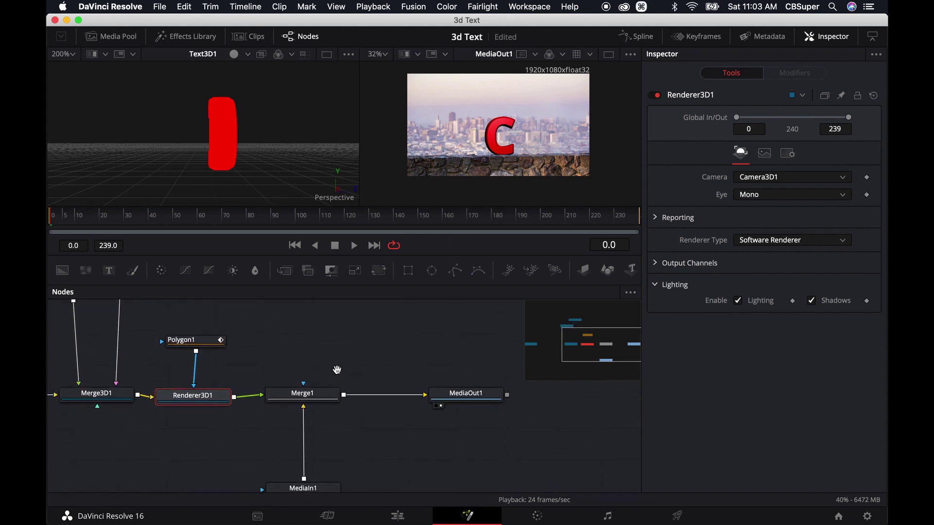
{"action": "left_click", "coordinate": [362, 390]}
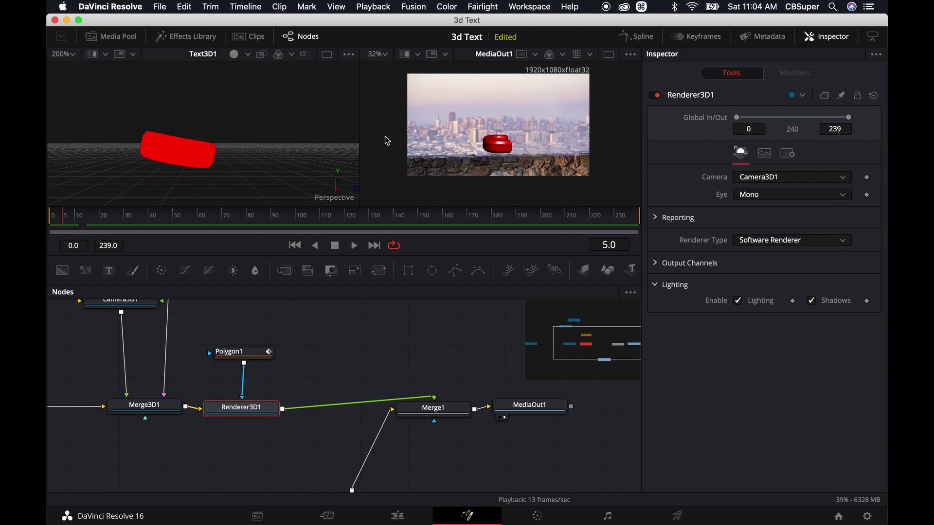
{"action": "left_click", "coordinate": [787, 154]}
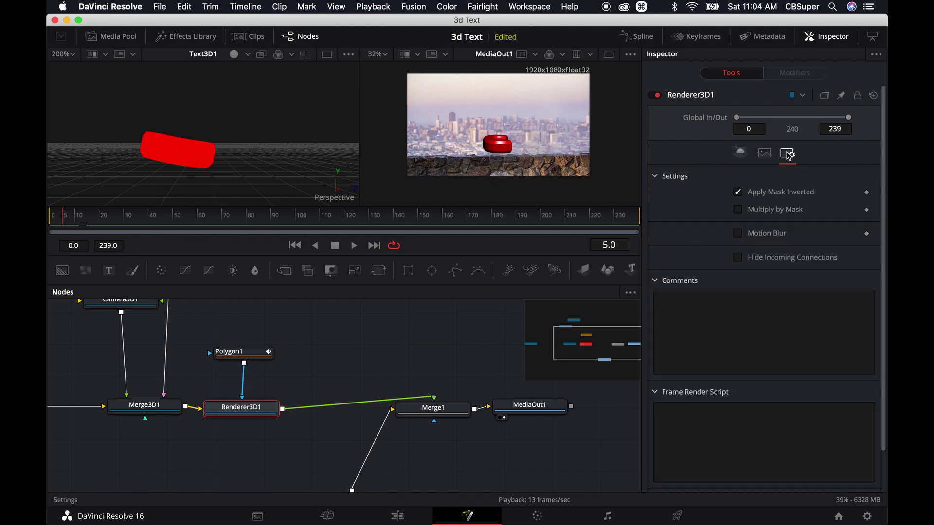
{"action": "left_click", "coordinate": [738, 235]}
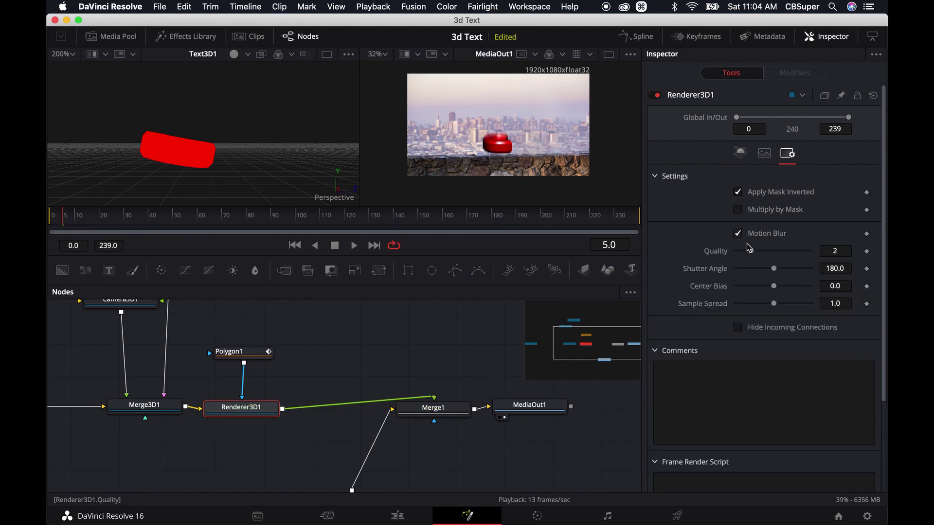
- Check Merge1's settings, then set Renderer3D1's motion blur Quality to 10 and Shutter Angle to 300.5
{"action": "left_click_drag", "start_coordinate": [343, 340], "coordinate": [324, 332]}
{"action": "left_click", "coordinate": [418, 407]}
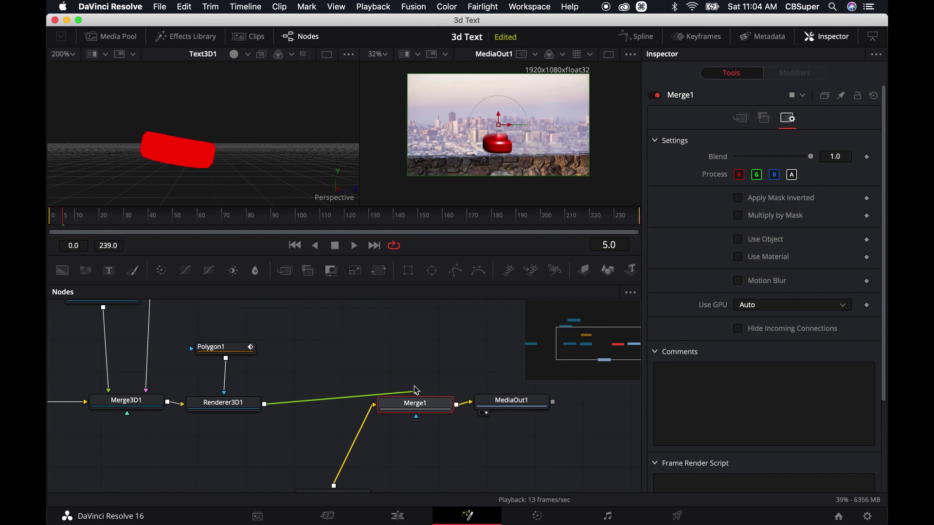
{"action": "left_click_drag", "start_coordinate": [221, 408], "coordinate": [223, 404]}
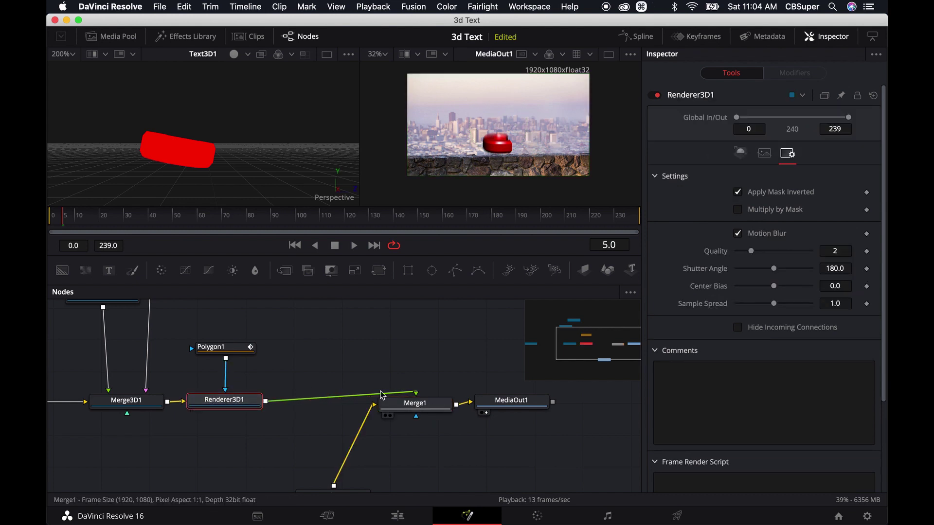
{"action": "left_click_drag", "start_coordinate": [370, 366], "coordinate": [436, 377]}
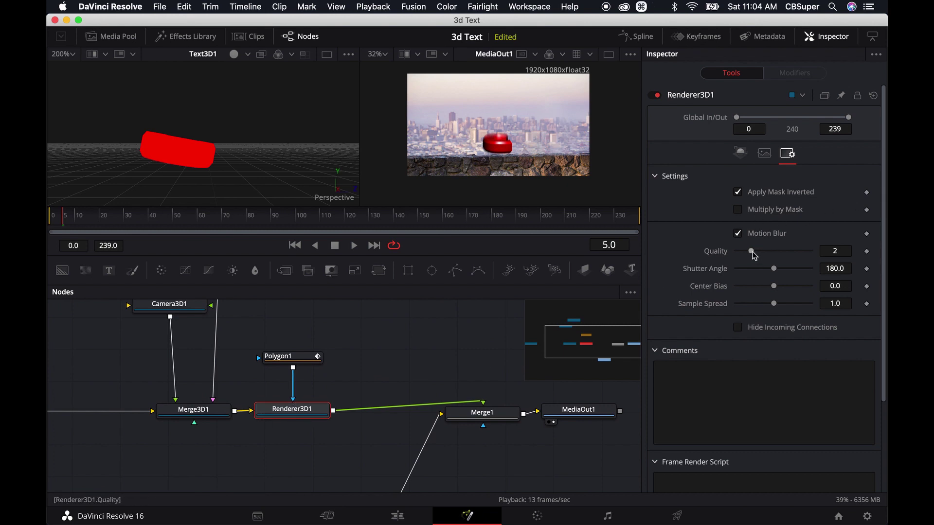
{"action": "left_click_drag", "start_coordinate": [752, 252], "coordinate": [801, 270]}
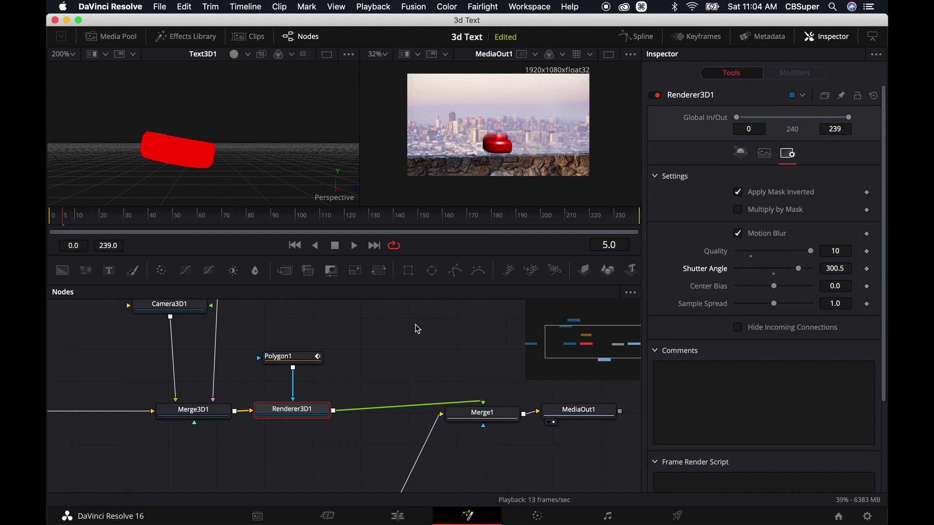
{"action": "scroll", "coordinate": [417, 329], "scroll_direction": "right", "scroll_amount": 3}
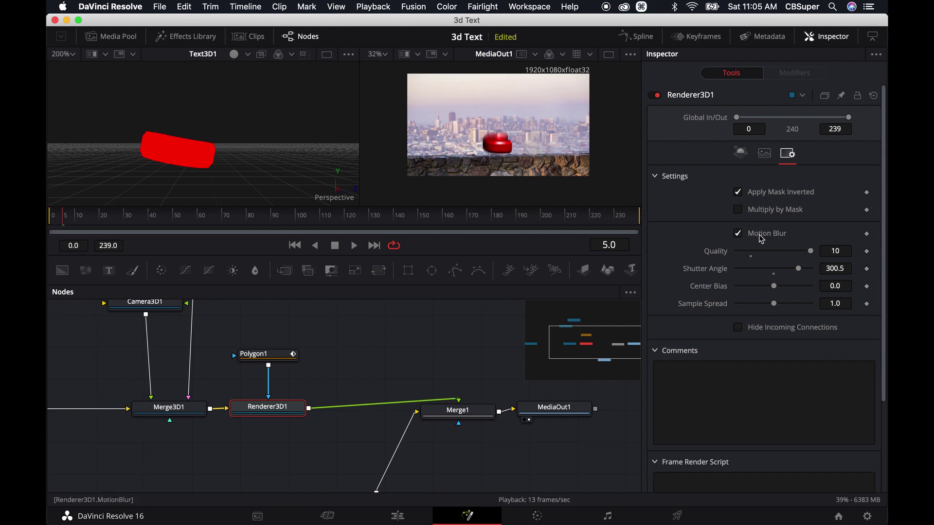
- Disable Motion Blur on Renderer3D1 and save the project
{"action": "left_click", "coordinate": [738, 233]}
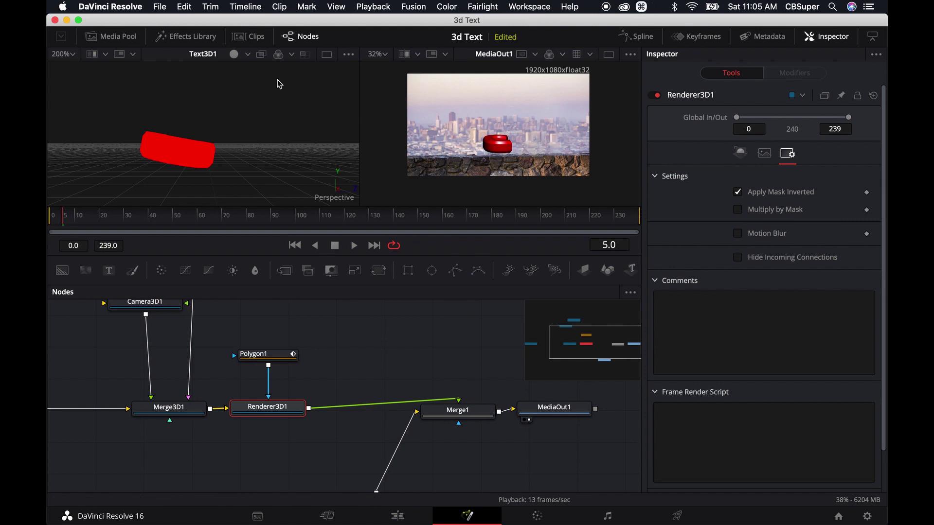
{"action": "left_click", "coordinate": [156, 10]}
{"action": "left_click", "coordinate": [193, 72]}
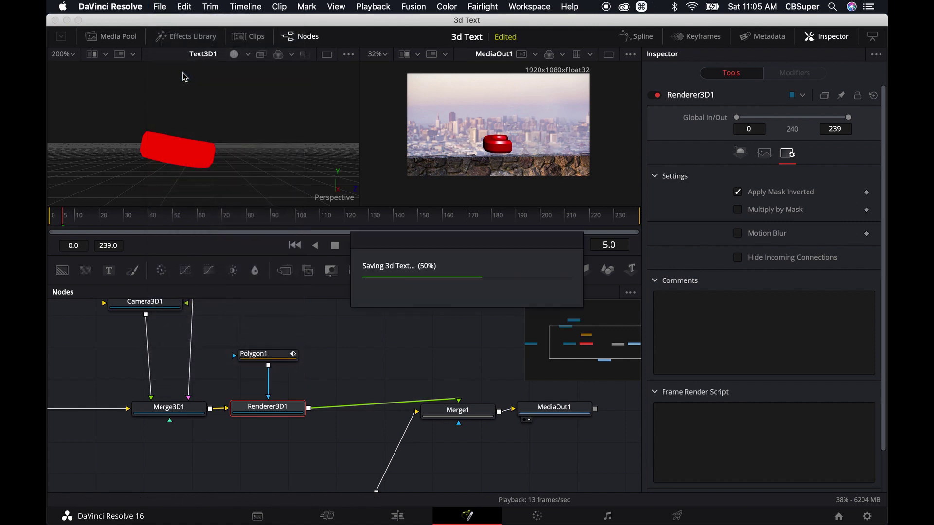
- Return to frame 0 to view the letter in its starting position above the wall
{"action": "scroll", "coordinate": [352, 354], "scroll_direction": "up", "scroll_amount": 4}
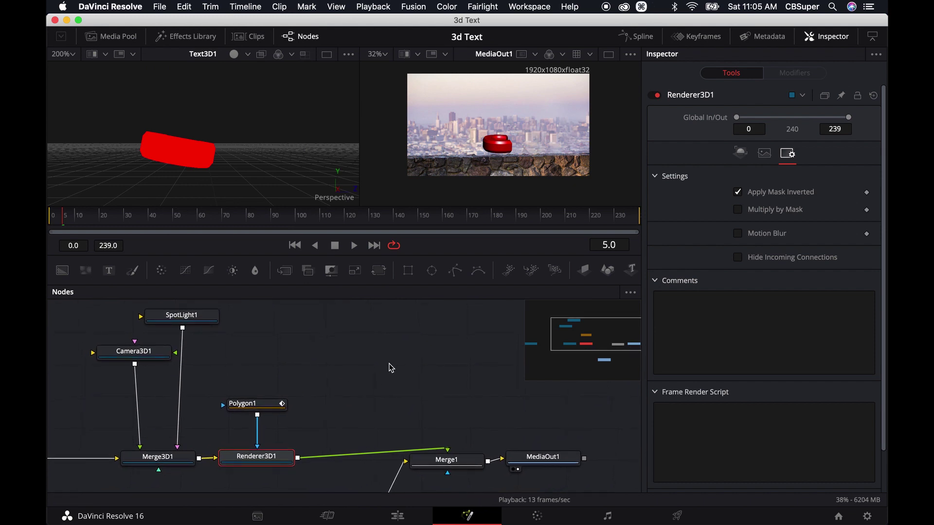
{"action": "scroll", "coordinate": [394, 375], "scroll_direction": "down", "scroll_amount": 2}
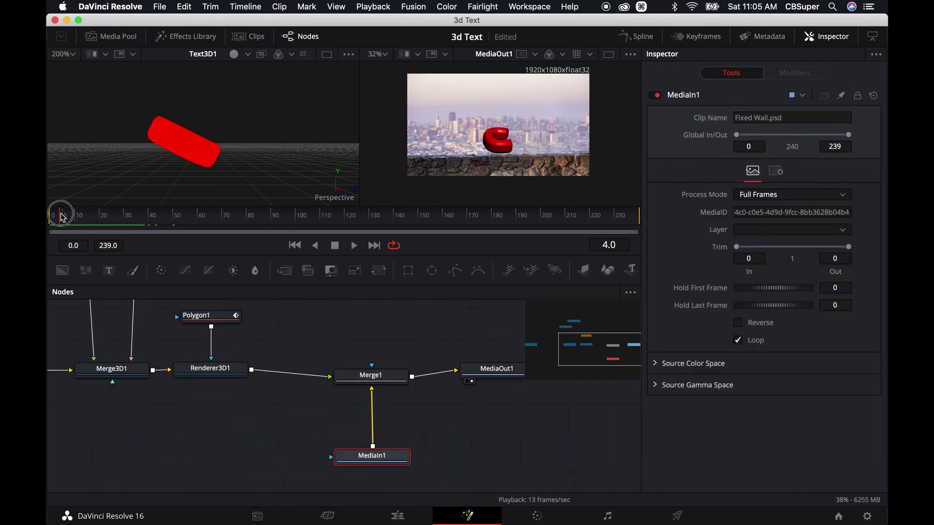
{"action": "mouse_move", "coordinate": [62, 215]}
{"action": "left_mouse_down"}
{"action": "mouse_move", "coordinate": [83, 217]}
{"action": "mouse_move", "coordinate": [51, 214]}
{"action": "left_mouse_up"}
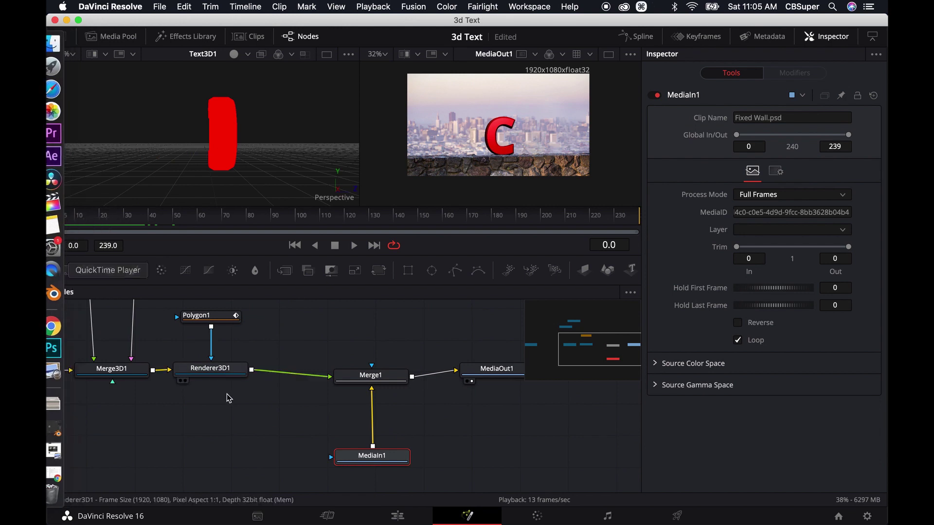
- Enable Motion Blur in Renderer3D1's settings again
{"action": "mouse_move", "coordinate": [314, 344]}
{"action": "left_mouse_down"}
{"action": "mouse_move", "coordinate": [283, 351]}
{"action": "mouse_move", "coordinate": [340, 334]}
{"action": "mouse_move", "coordinate": [306, 348]}
{"action": "left_mouse_up"}
{"action": "left_click", "coordinate": [339, 377]}
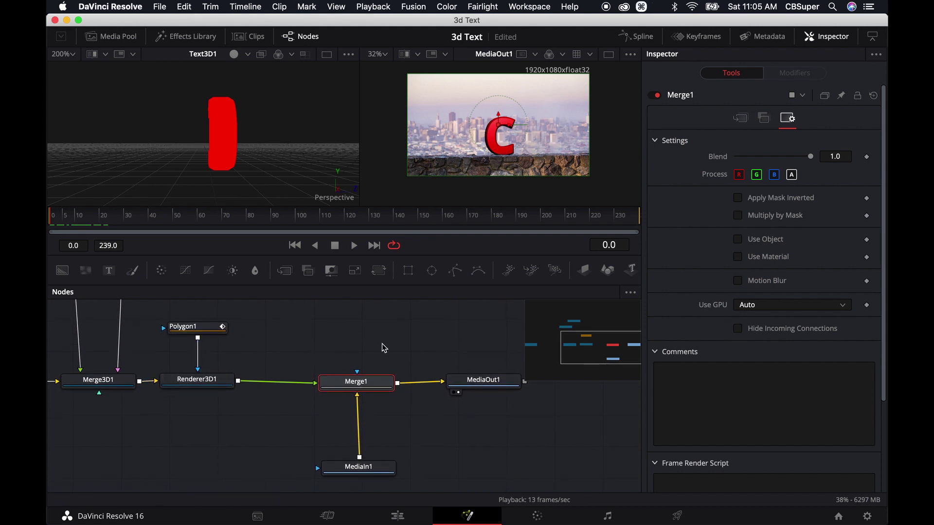
{"action": "left_click_drag", "start_coordinate": [381, 345], "coordinate": [374, 340]}
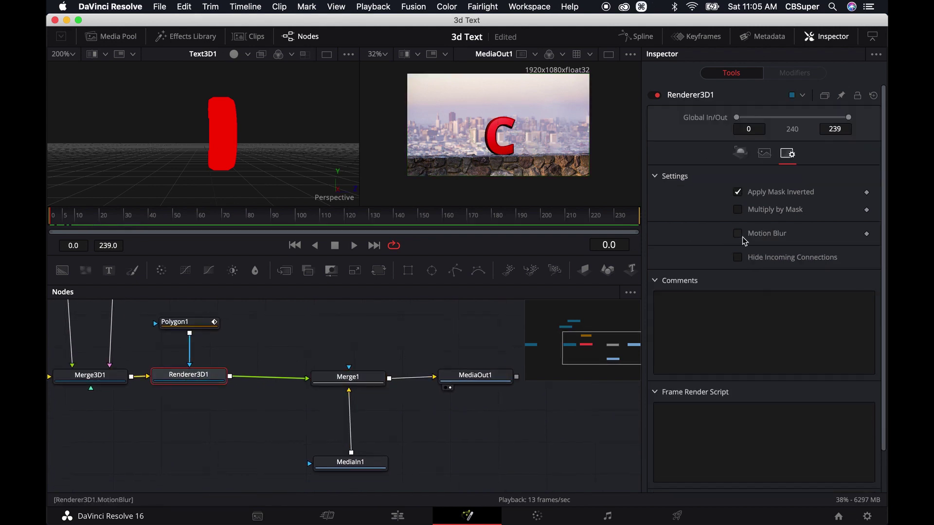
{"action": "left_click", "coordinate": [738, 233]}
{"action": "left_click_drag", "start_coordinate": [344, 334], "coordinate": [365, 329]}
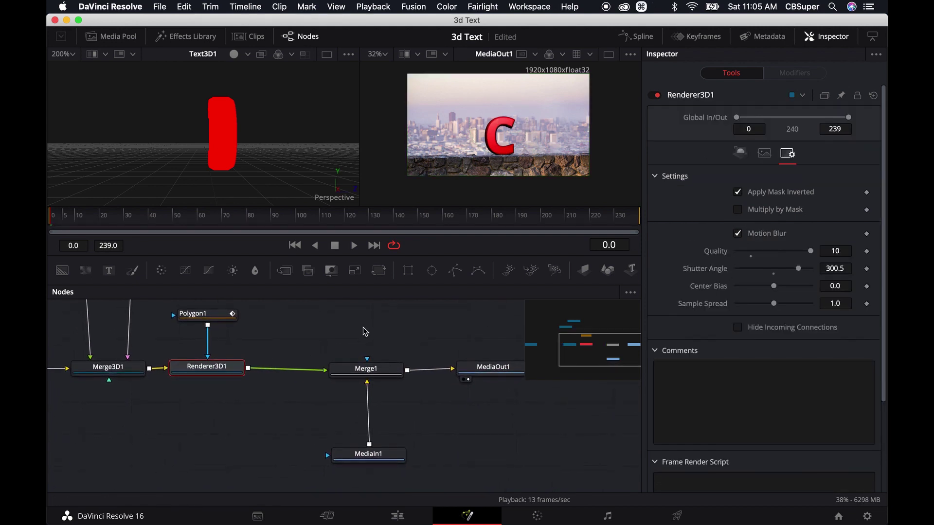
- Switch to the Edit page and play the second Fusion clip to review the letter's fall
{"action": "left_click", "coordinate": [398, 517]}
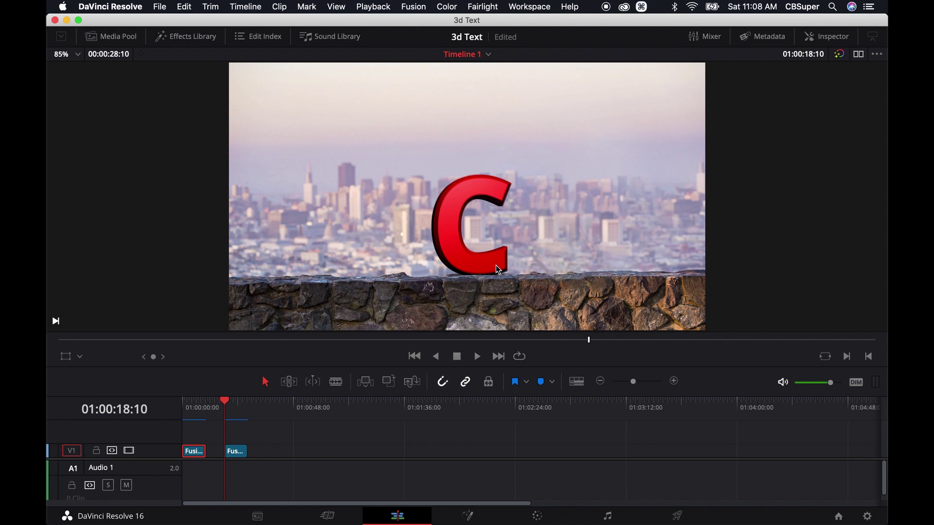
{"action": "key", "text": "space"}
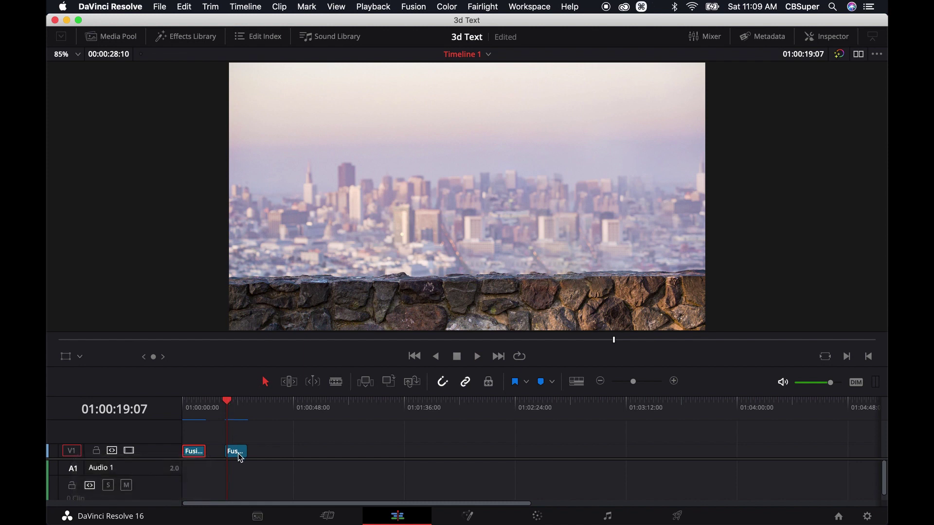
- Move the second Fusion clip directly against the end of the first and play the timeline from the start
{"action": "left_click_drag", "start_coordinate": [238, 456], "coordinate": [221, 456]}
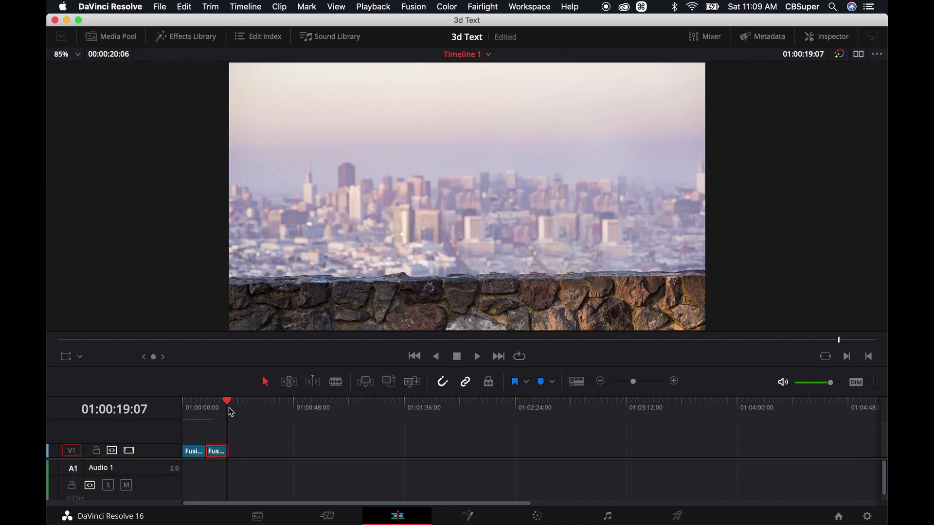
{"action": "left_click_drag", "start_coordinate": [229, 408], "coordinate": [183, 410]}
{"action": "key", "text": "space"}
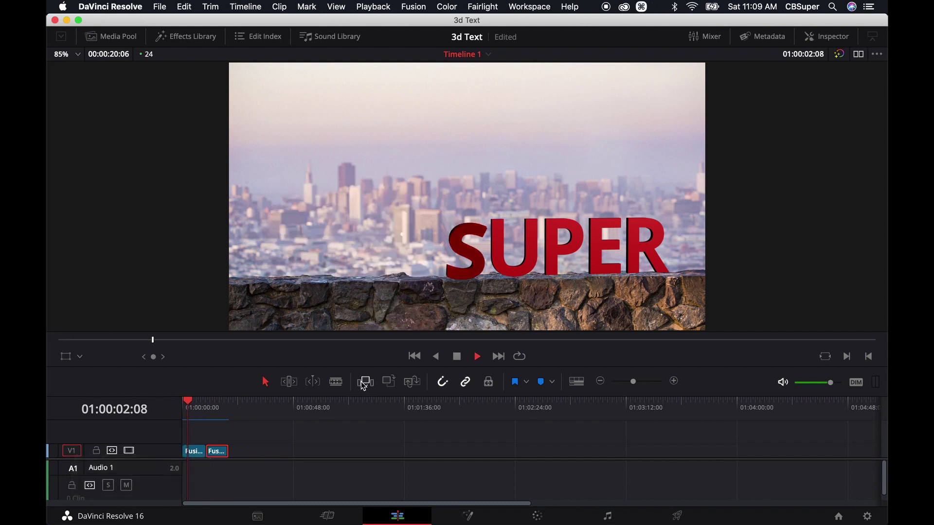
{"action": "key", "text": "space"}
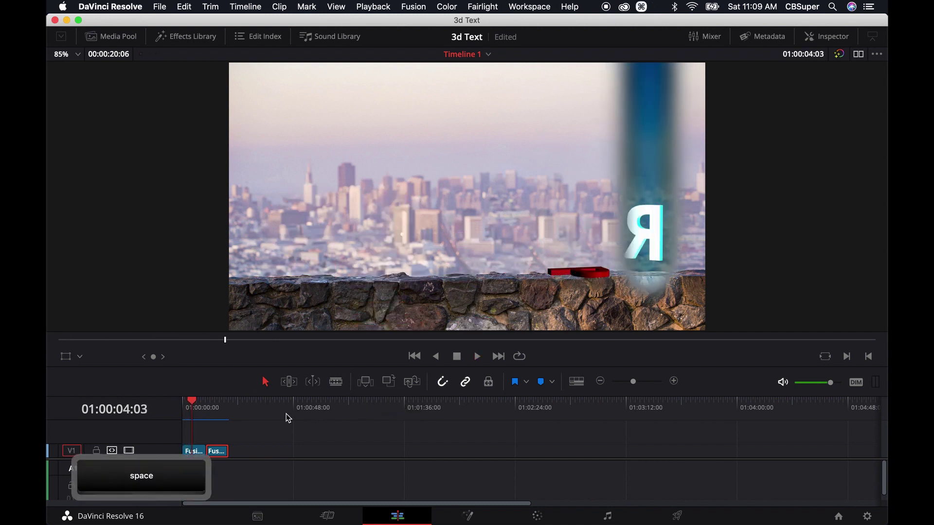
- Open the second clip in Fusion, show a widened Spline editor in place of Keyframes and Inspector, and return to frame 0
{"action": "left_click_drag", "start_coordinate": [197, 406], "coordinate": [218, 402]}
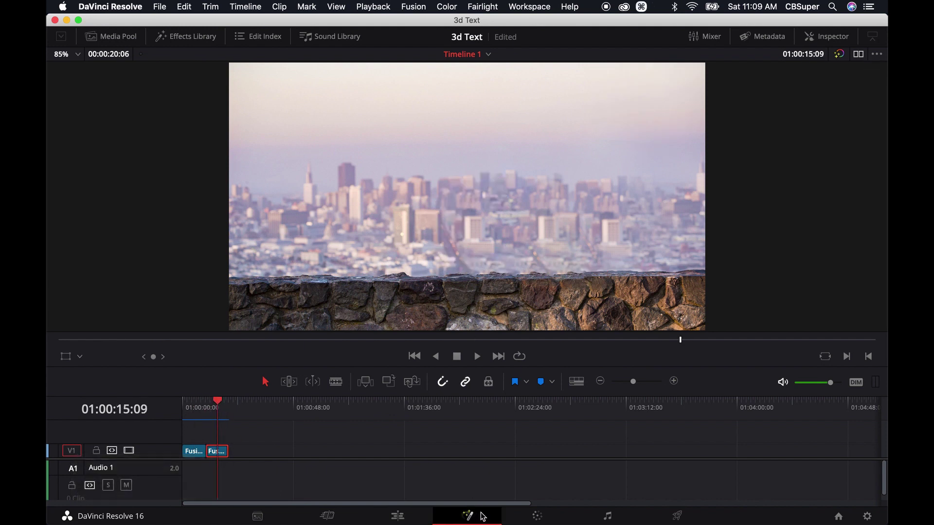
{"action": "left_click", "coordinate": [468, 515]}
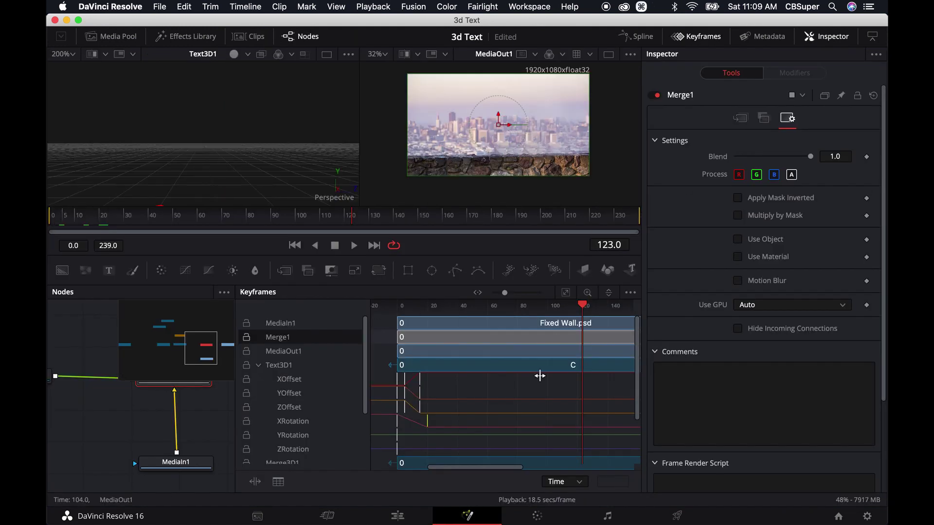
{"action": "left_click", "coordinate": [699, 36]}
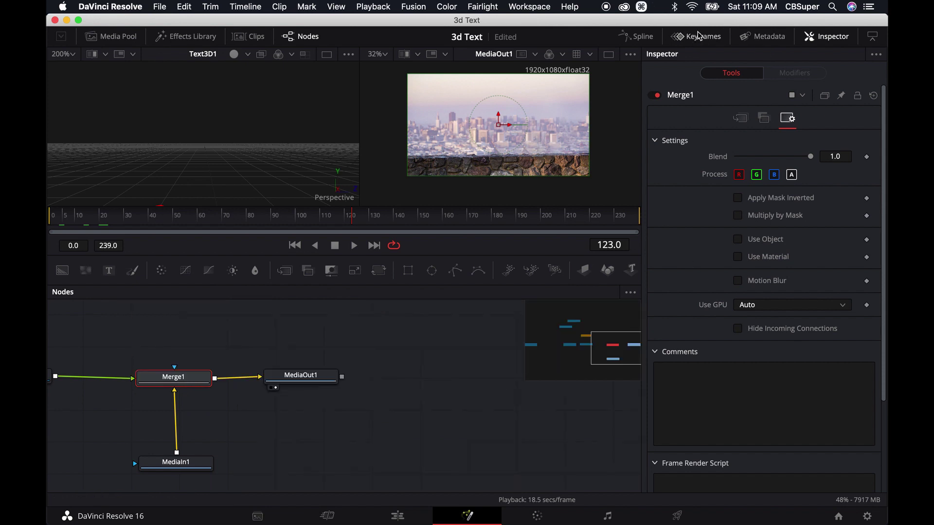
{"action": "left_click", "coordinate": [636, 36]}
{"action": "left_click", "coordinate": [821, 35]}
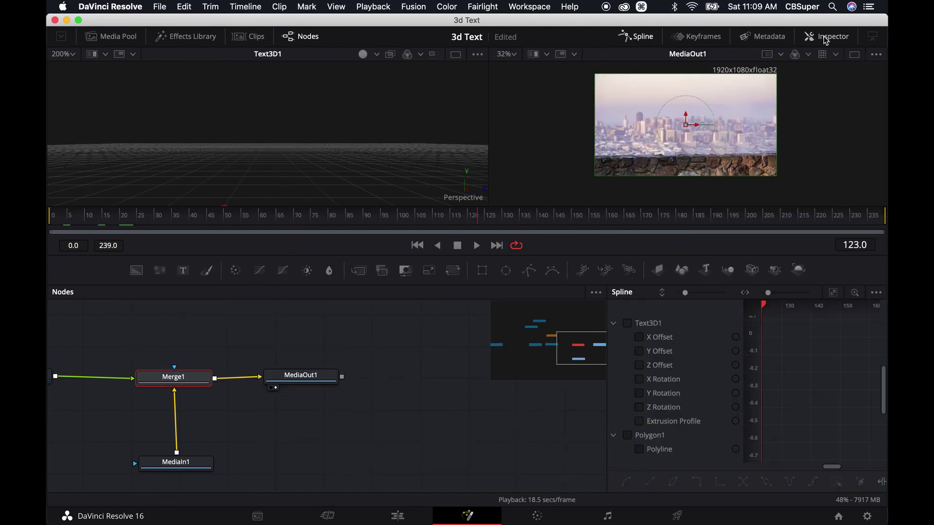
{"action": "left_click_drag", "start_coordinate": [606, 292], "coordinate": [246, 311]}
{"action": "left_click_drag", "start_coordinate": [81, 219], "coordinate": [50, 217]}
{"action": "key", "text": "space"}
{"action": "key", "text": "space"}
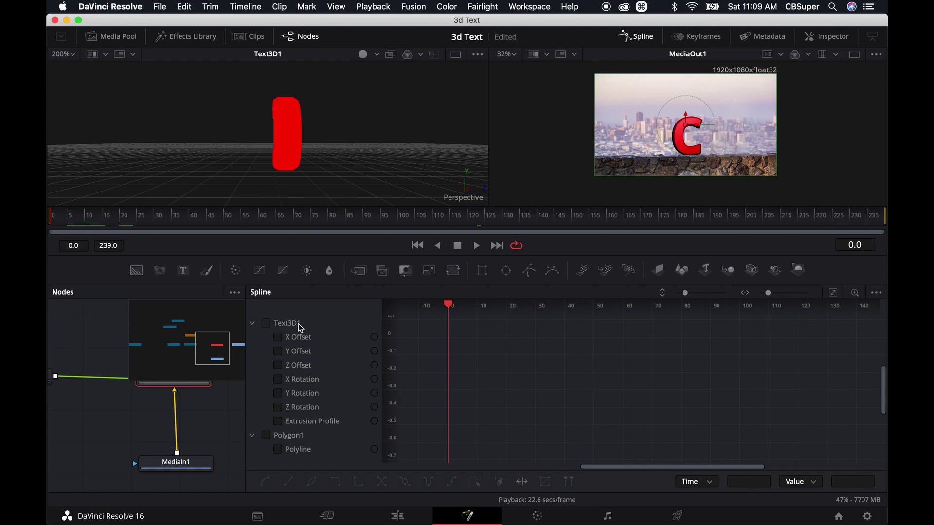
- Display Text3D1's animation curves in the Spline editor and hide all except X Rotation
{"action": "left_click", "coordinate": [268, 323]}
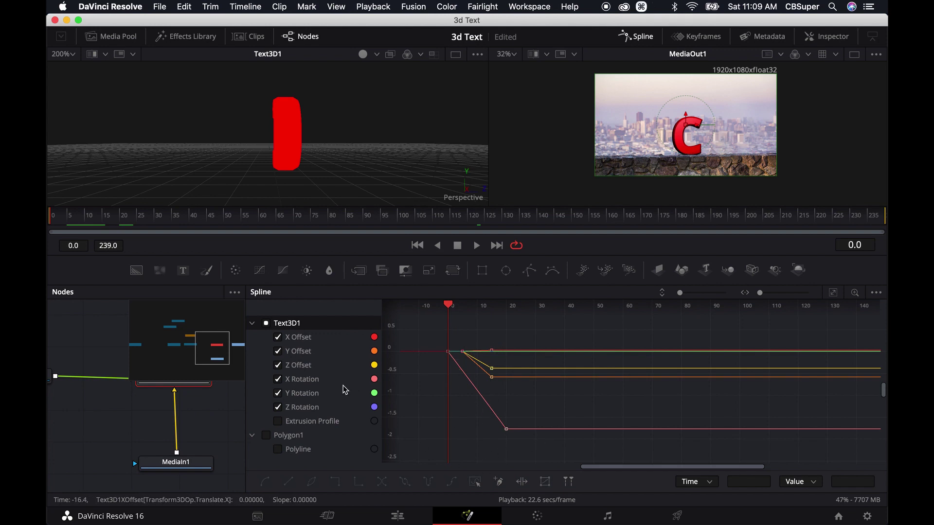
{"action": "left_click", "coordinate": [277, 337]}
{"action": "left_click", "coordinate": [277, 351]}
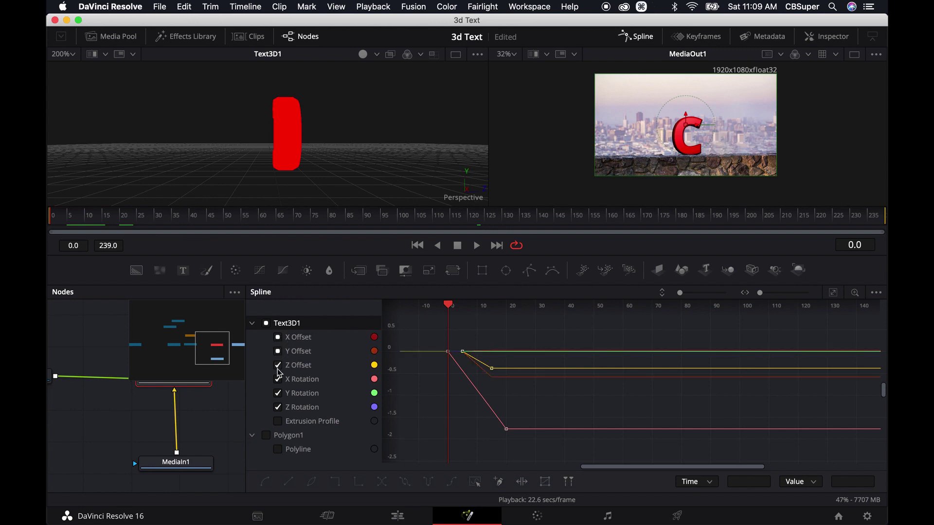
{"action": "left_click", "coordinate": [278, 365]}
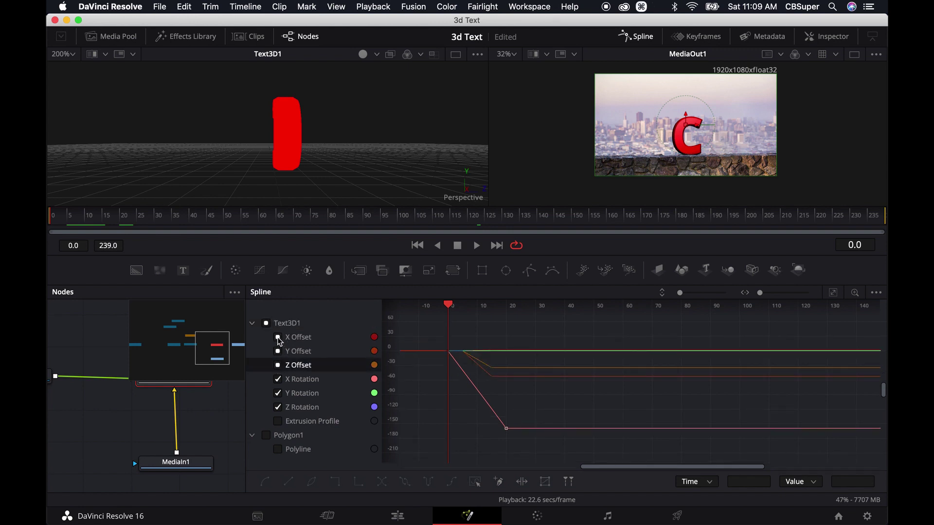
{"action": "left_click", "coordinate": [278, 337]}
{"action": "left_click", "coordinate": [277, 351]}
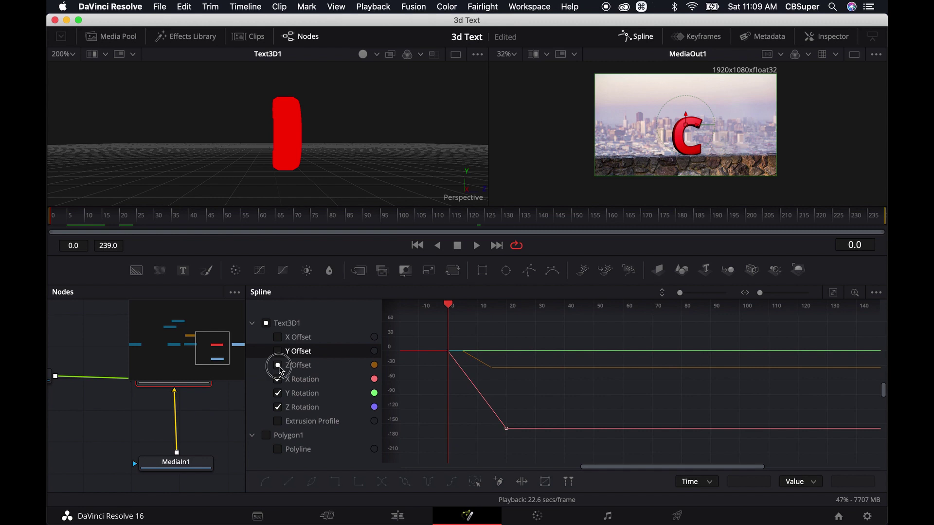
{"action": "left_click", "coordinate": [278, 365]}
{"action": "left_click", "coordinate": [278, 394]}
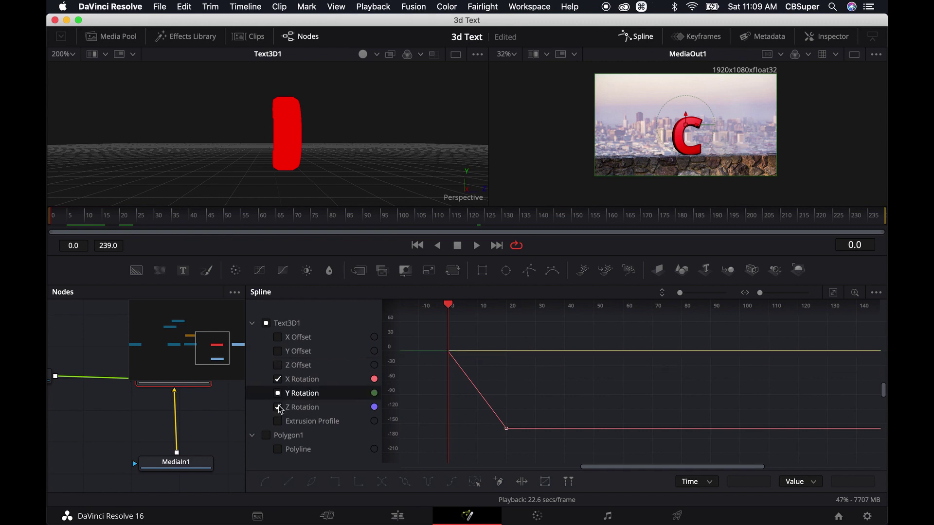
{"action": "left_click", "coordinate": [279, 409]}
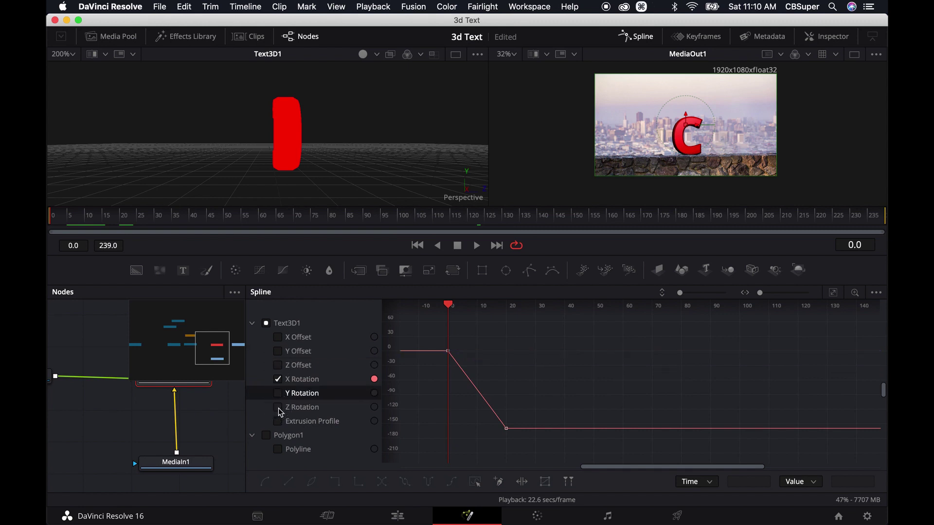
- Fit the X Rotation curve to the view and smooth its keyframes at frames 0 and 20
{"action": "left_click", "coordinate": [835, 295]}
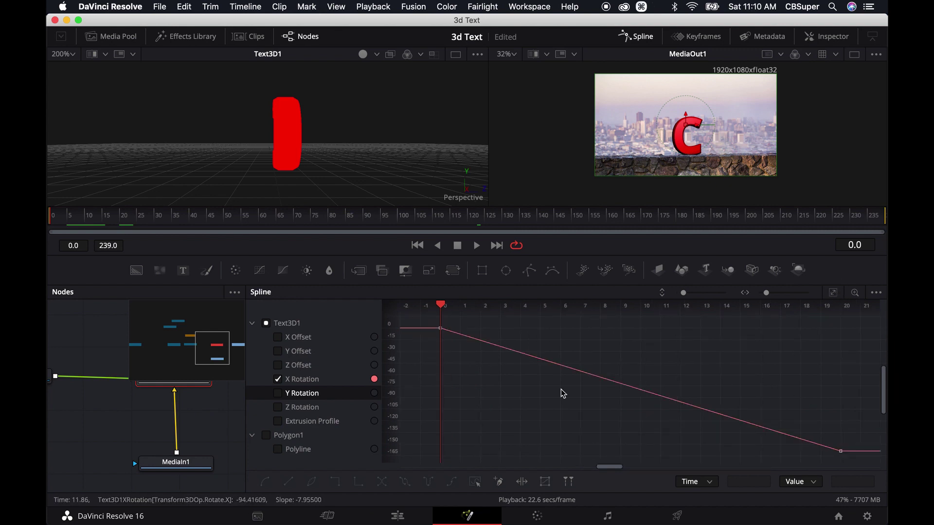
{"action": "left_click", "coordinate": [437, 329]}
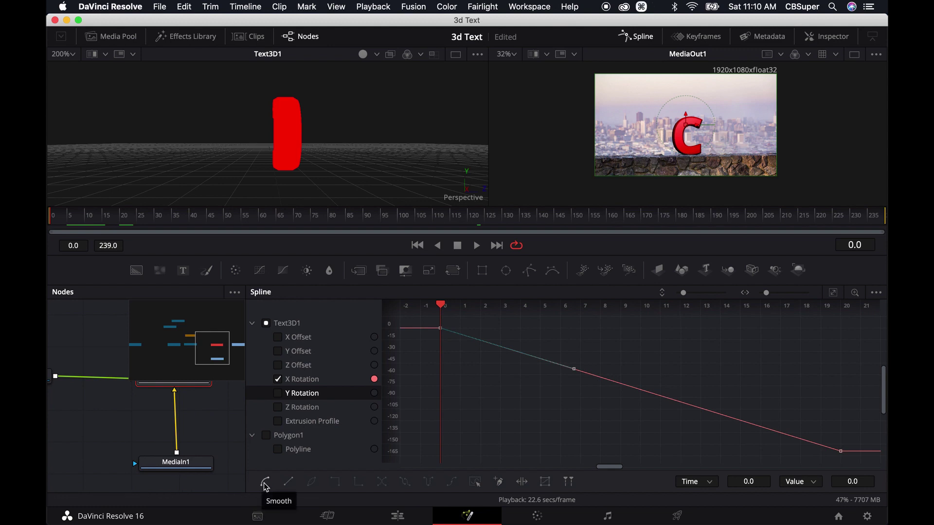
{"action": "left_click", "coordinate": [266, 486]}
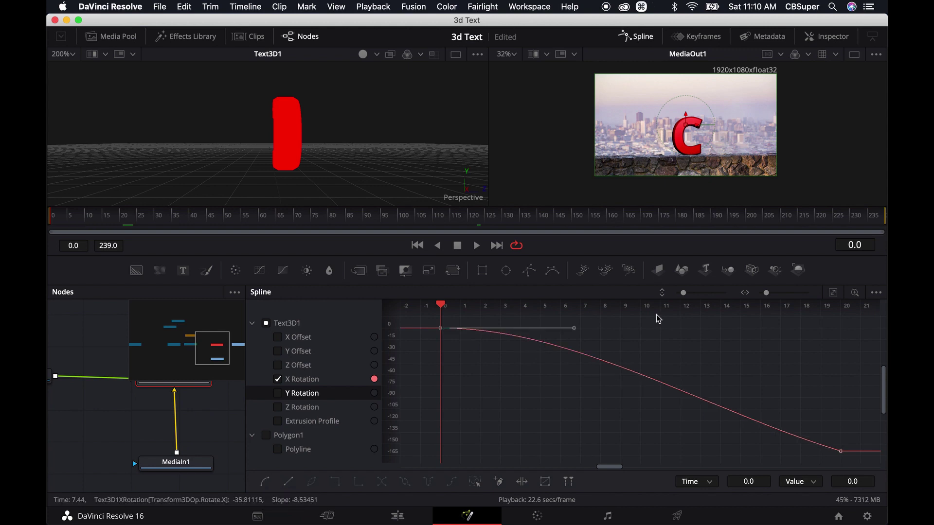
{"action": "left_click", "coordinate": [840, 453]}
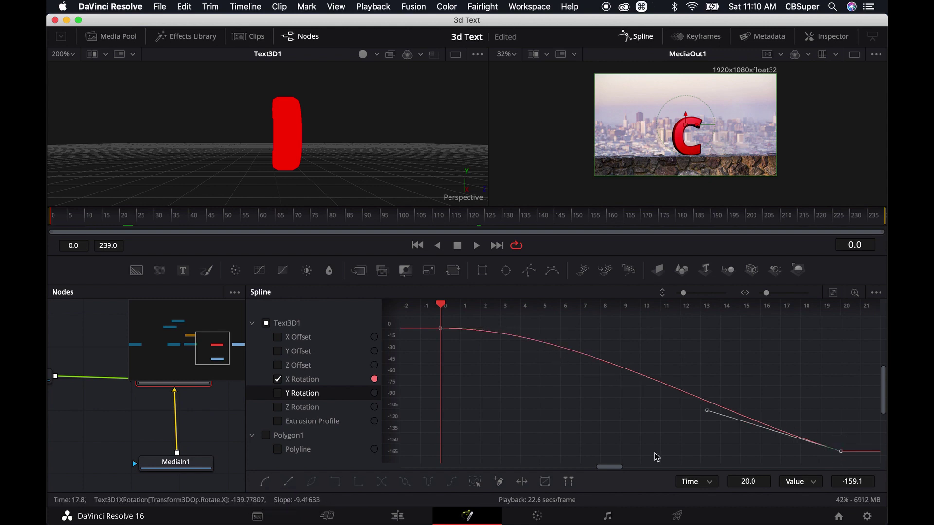
{"action": "left_click", "coordinate": [266, 484]}
{"action": "left_click", "coordinate": [608, 344]}
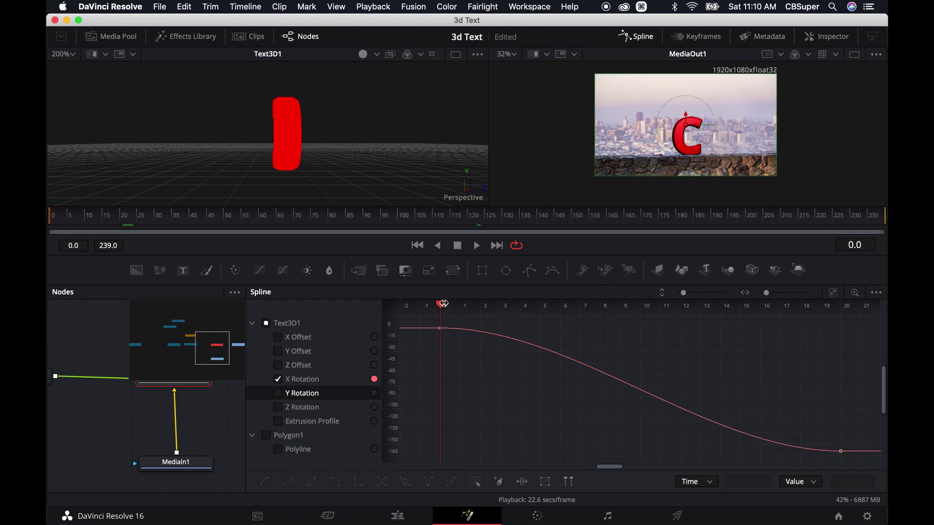
- Play the composition from the start to preview the smoothed X Rotation
{"action": "left_click_drag", "start_coordinate": [442, 308], "coordinate": [426, 305]}
{"action": "key", "text": "space"}
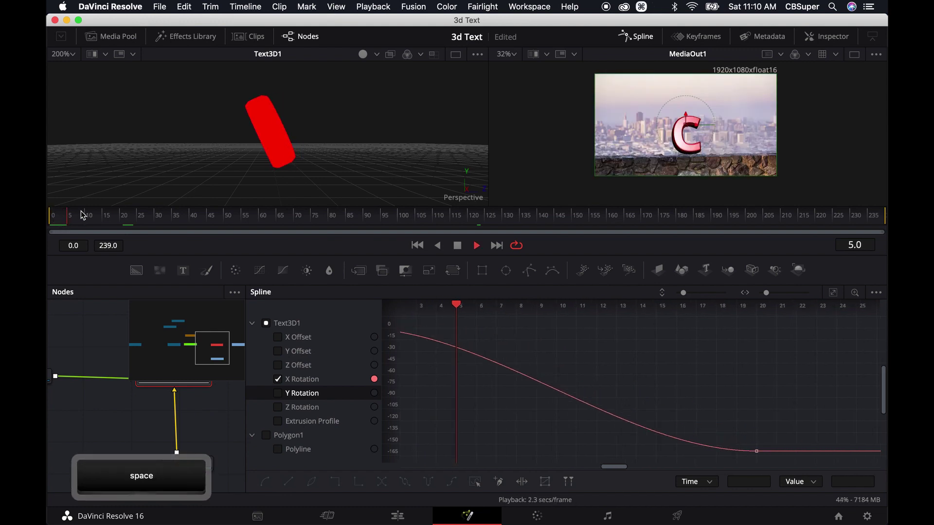
{"action": "key", "text": "space"}
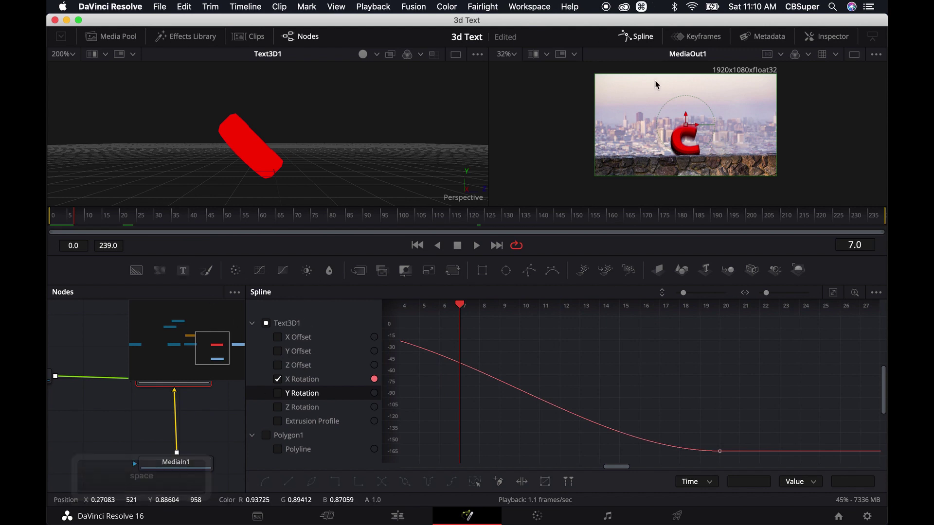
- Show the Inspector again and disable Motion Blur on Renderer3D1
{"action": "left_click", "coordinate": [827, 37]}
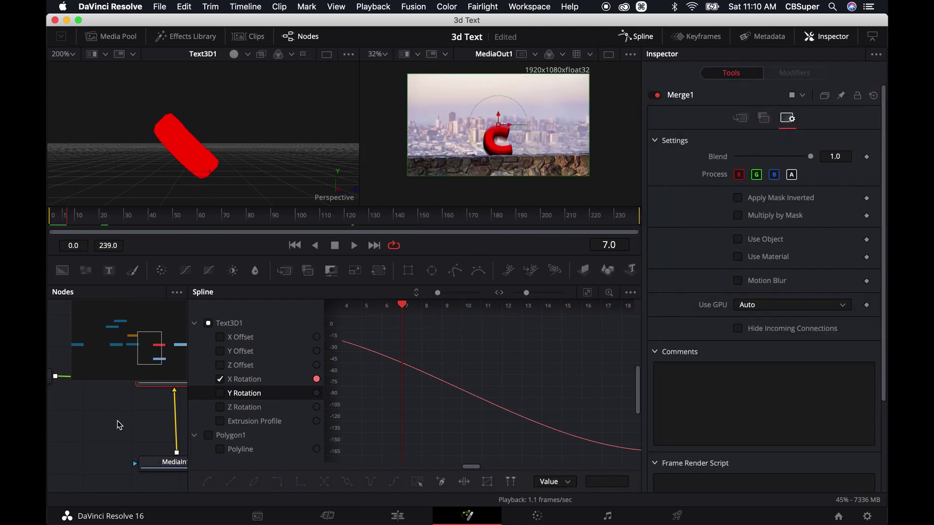
{"action": "left_click_drag", "start_coordinate": [111, 446], "coordinate": [54, 480]}
{"action": "left_click_drag", "start_coordinate": [148, 445], "coordinate": [245, 442]}
{"action": "left_click_drag", "start_coordinate": [114, 453], "coordinate": [292, 422]}
{"action": "left_click_drag", "start_coordinate": [97, 417], "coordinate": [69, 459]}
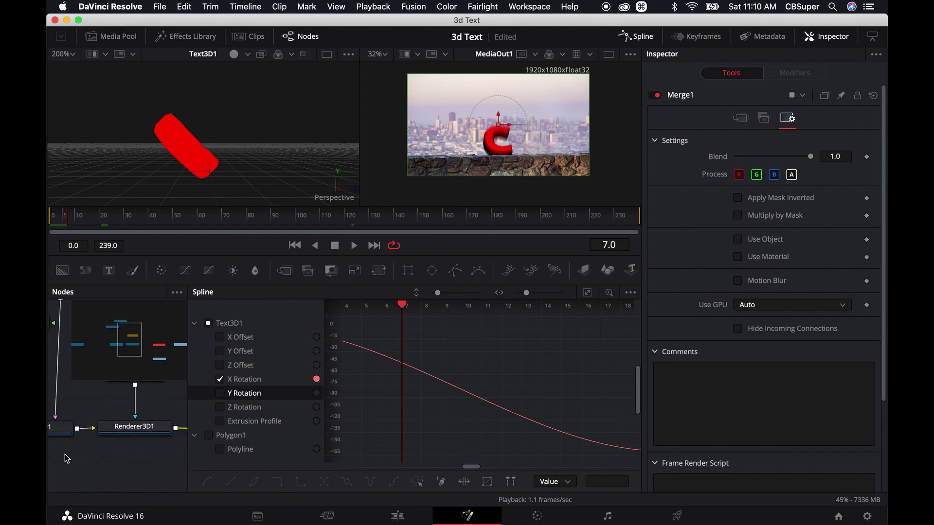
{"action": "left_click", "coordinate": [129, 426]}
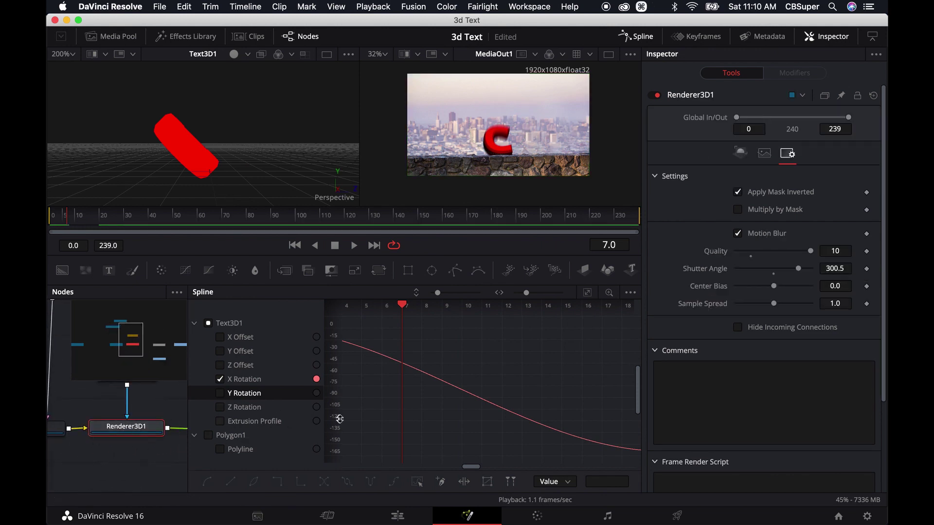
{"action": "left_click", "coordinate": [738, 234]}
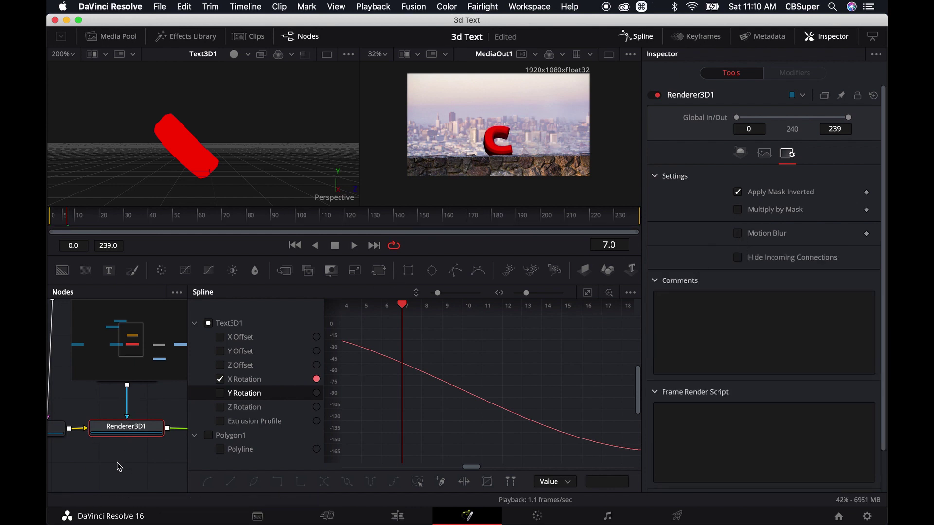
{"action": "left_click_drag", "start_coordinate": [114, 463], "coordinate": [84, 466]}
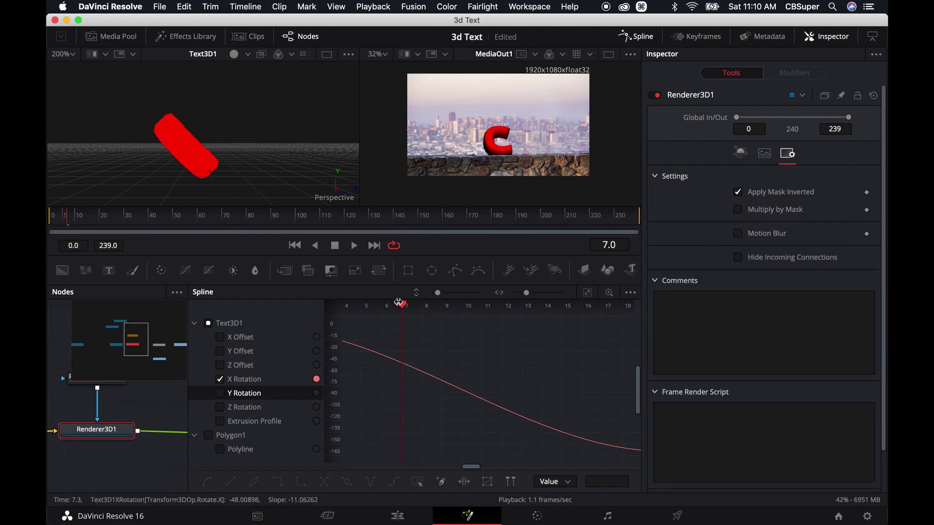
- Replay the letter's fall from frame 0 without motion blur, and refit the X Rotation curve to the view
{"action": "key", "text": "space"}
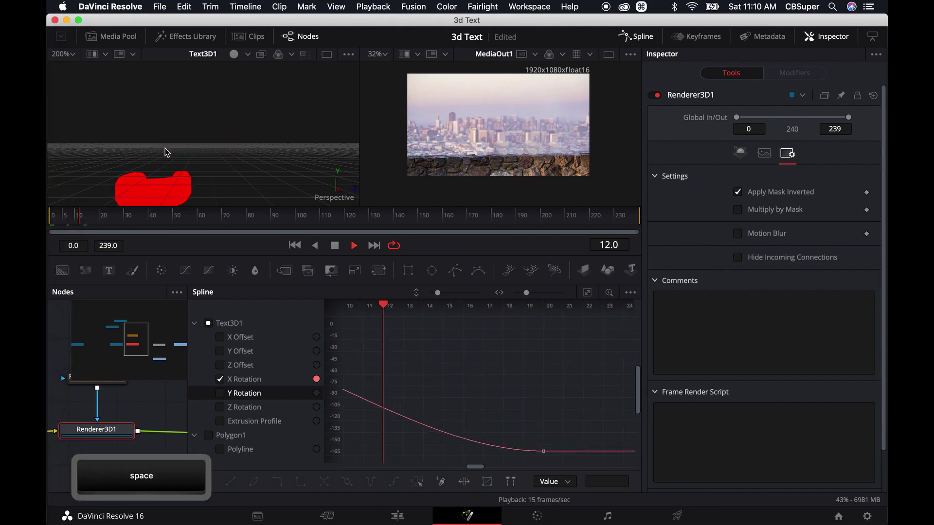
{"action": "left_click_drag", "start_coordinate": [111, 222], "coordinate": [48, 222]}
{"action": "key", "text": "space"}
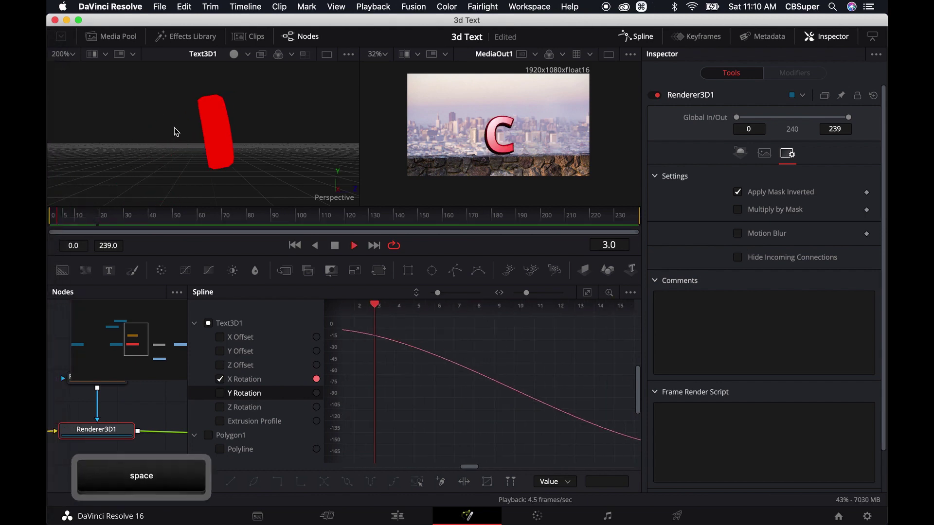
{"action": "key", "text": "space"}
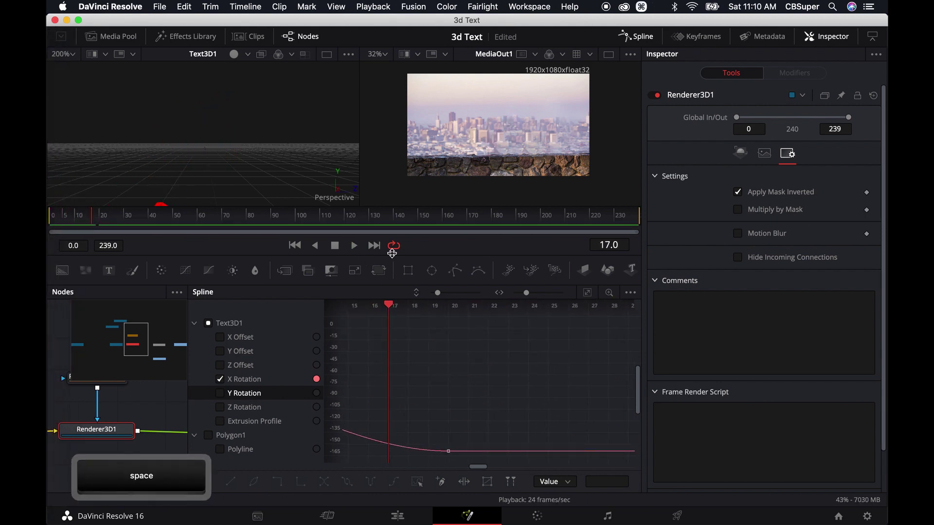
{"action": "left_click", "coordinate": [586, 294]}
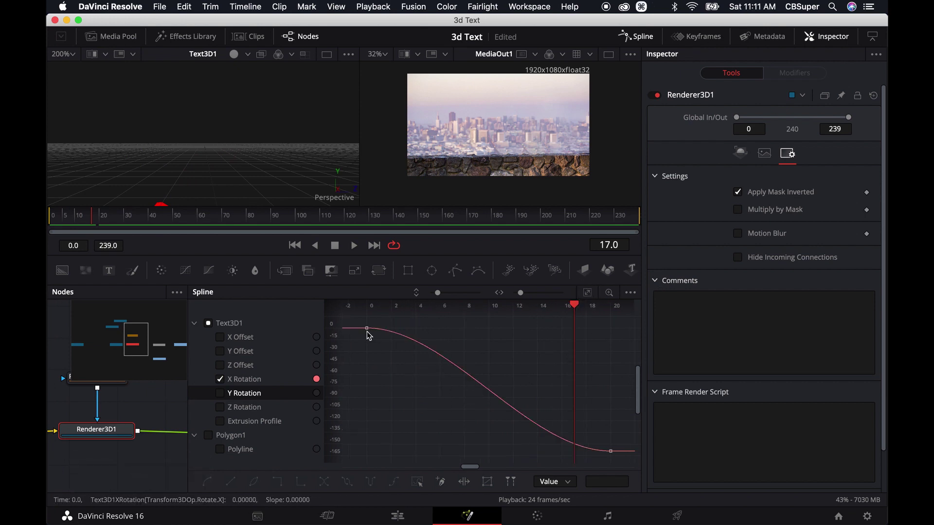
- Extend the X Rotation easing handle from the frame 0 keyframe to about frame 17 and preview the fall from the start
{"action": "left_click_drag", "start_coordinate": [364, 329], "coordinate": [578, 331]}
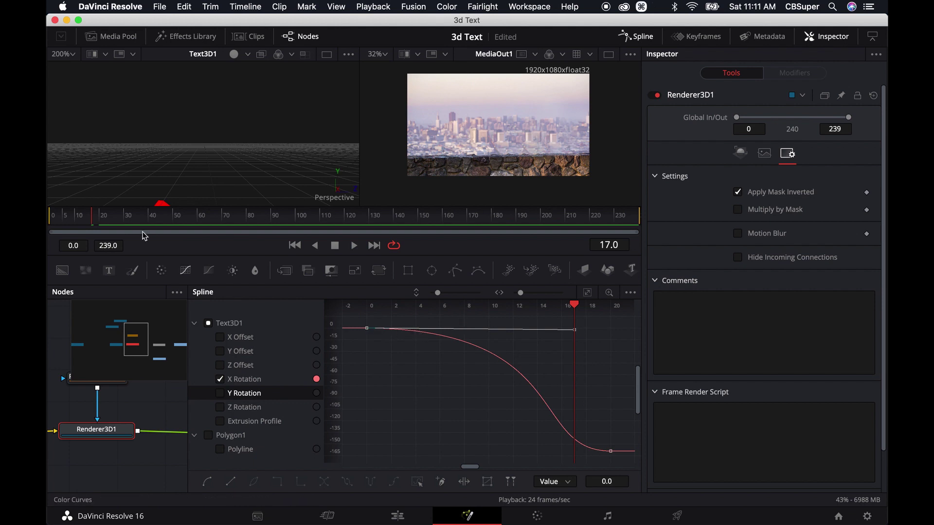
{"action": "left_click", "coordinate": [57, 217]}
{"action": "key", "text": "space"}
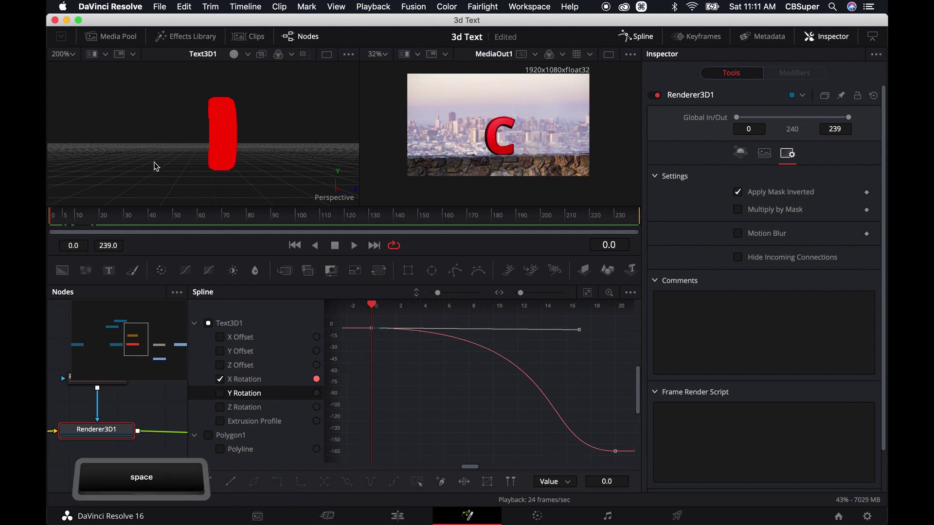
{"action": "key", "text": "space"}
{"action": "left_click_drag", "start_coordinate": [108, 212], "coordinate": [54, 222]}
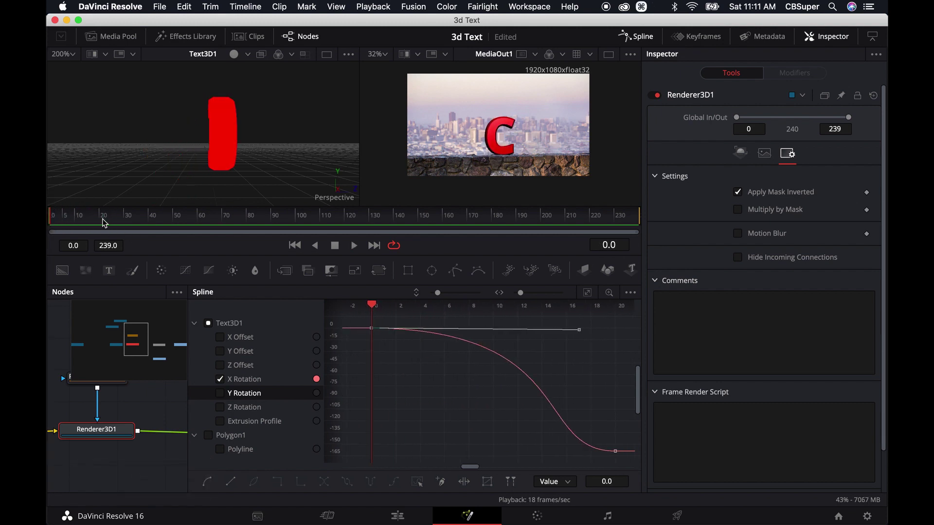
{"action": "key", "text": "space"}
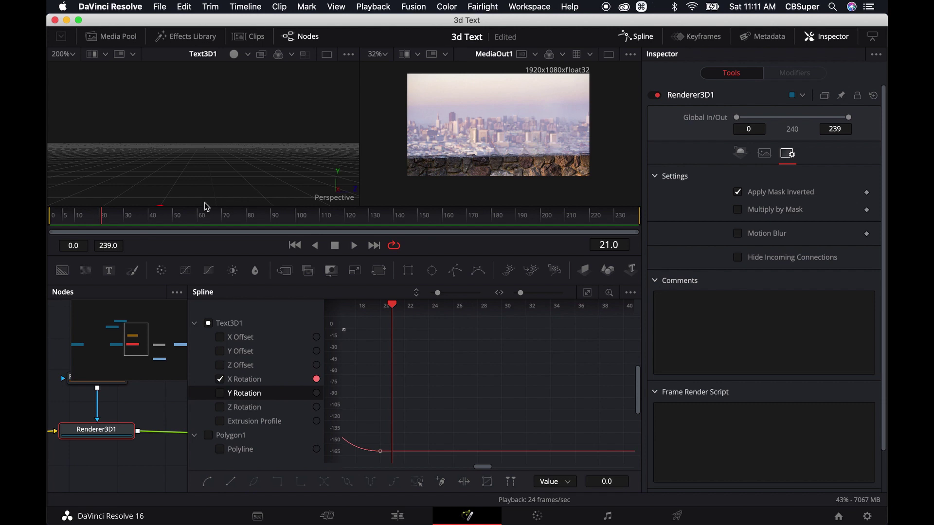
{"action": "left_click_drag", "start_coordinate": [107, 219], "coordinate": [47, 215]}
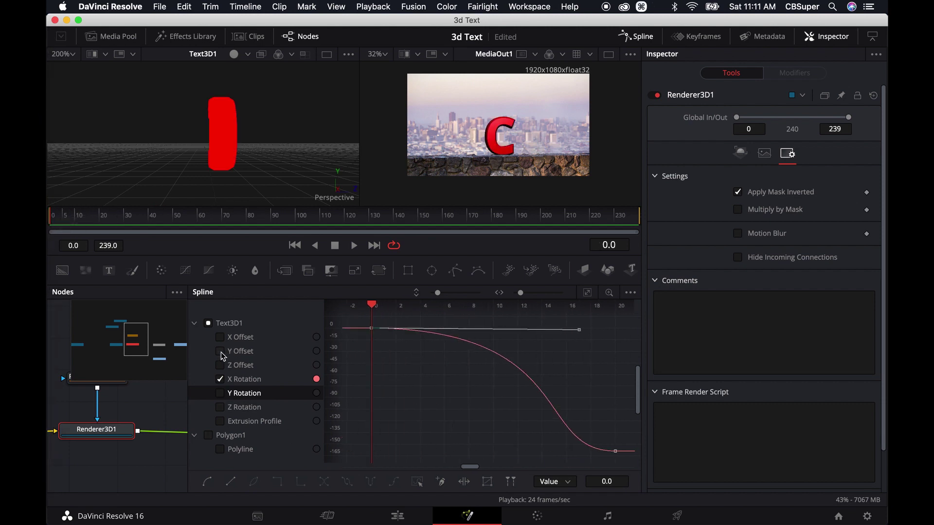
- Show the X, Y and Z Offset curves of Text3D1 and smooth their keyframes at frames 5 and 15
{"action": "left_click", "coordinate": [220, 337]}
{"action": "left_click", "coordinate": [220, 351]}
{"action": "left_click", "coordinate": [221, 366]}
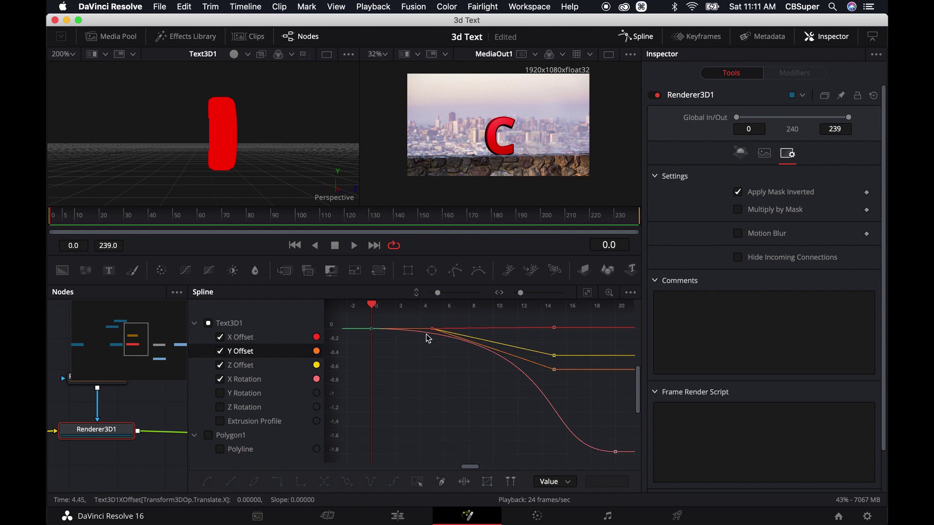
{"action": "left_click_drag", "start_coordinate": [414, 320], "coordinate": [577, 390]}
{"action": "left_click", "coordinate": [207, 484]}
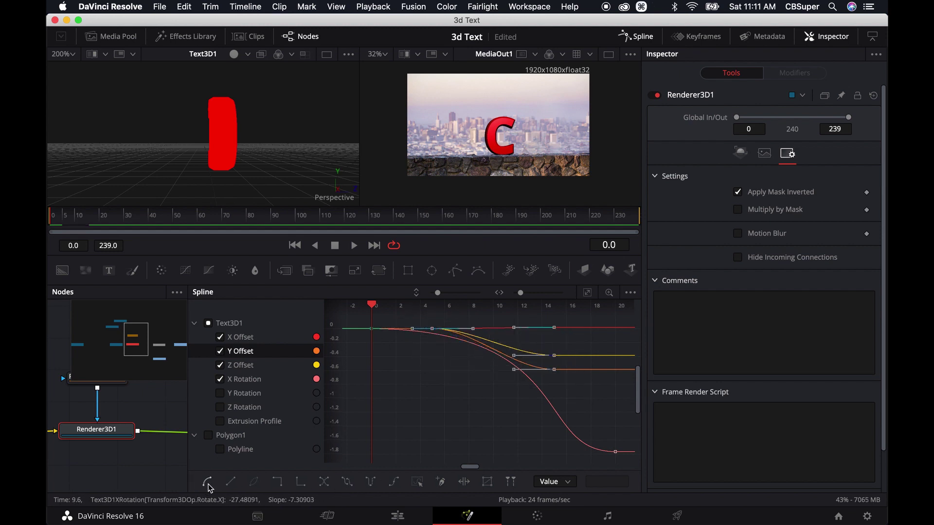
{"action": "left_click", "coordinate": [453, 384]}
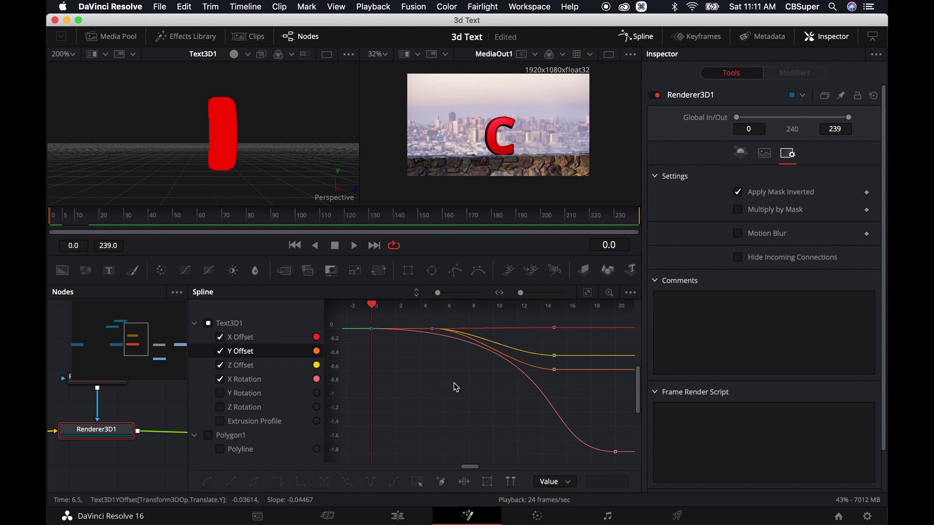
- Lengthen the outgoing easing handles at frame 5 on the Y, X and Z Offset curves, hiding X Offset before adjusting Z
{"action": "left_click", "coordinate": [432, 329]}
{"action": "left_click_drag", "start_coordinate": [475, 329], "coordinate": [568, 329]}
{"action": "left_click_drag", "start_coordinate": [432, 329], "coordinate": [500, 330]}
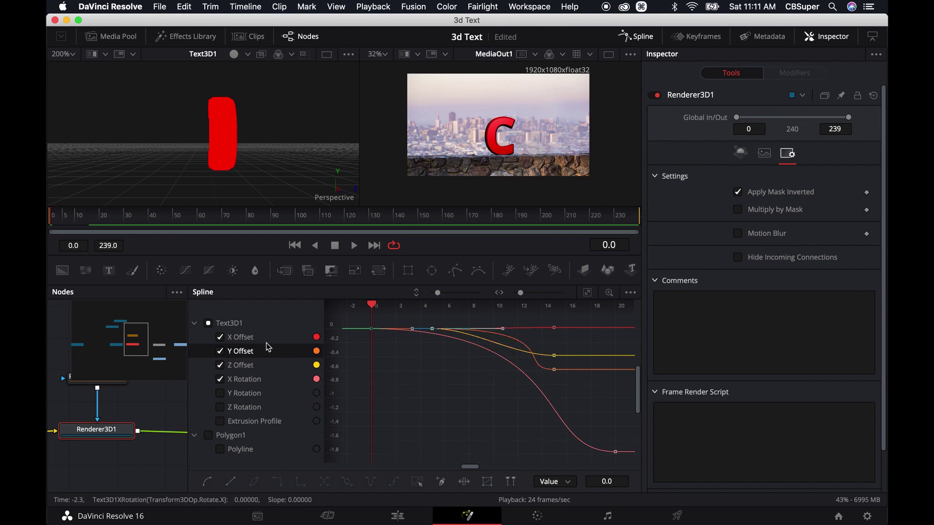
{"action": "left_click", "coordinate": [220, 337]}
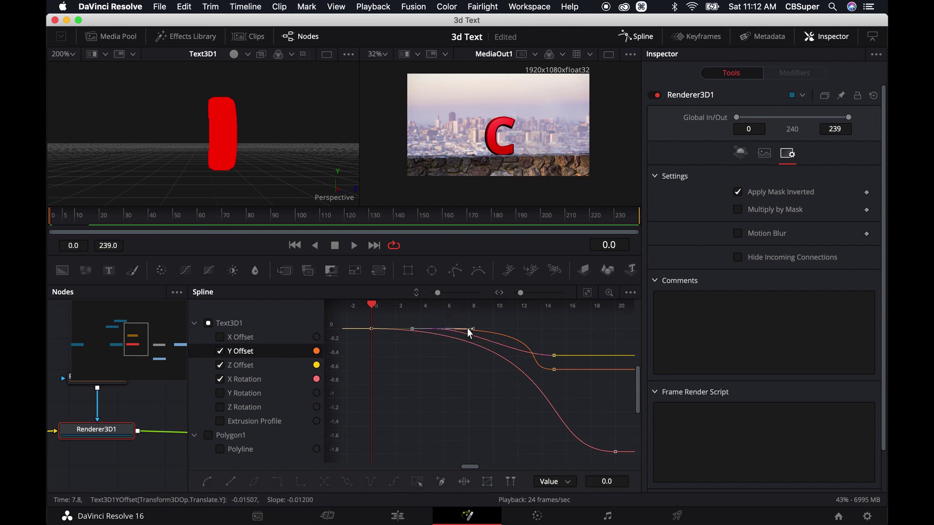
{"action": "left_click_drag", "start_coordinate": [472, 328], "coordinate": [549, 331]}
- Hide the Y Offset and Z Offset curves, leaving only X Rotation displayed in the spline graph
{"action": "left_click", "coordinate": [220, 352]}
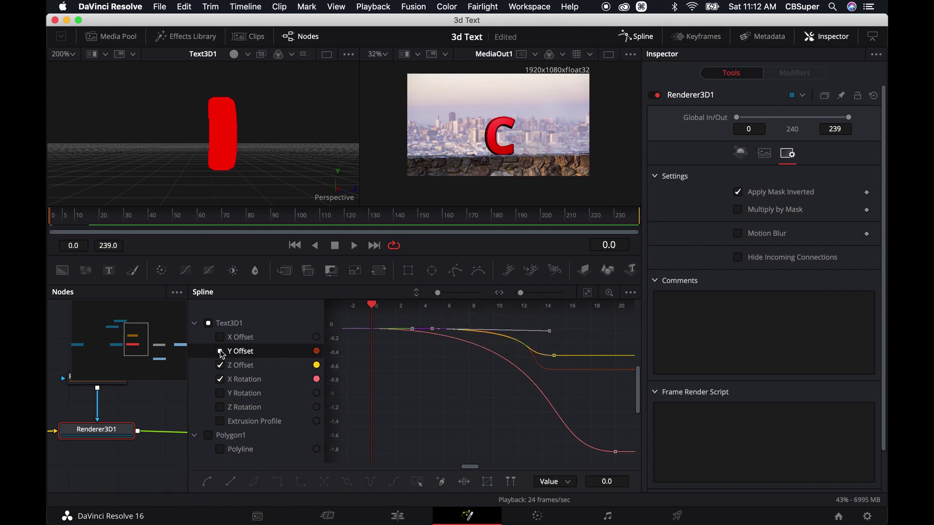
{"action": "left_click", "coordinate": [220, 366]}
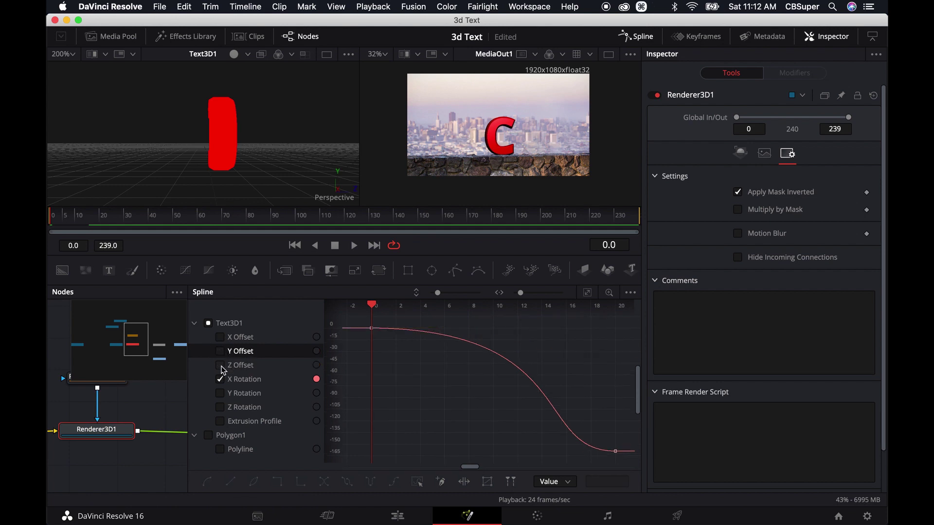
{"action": "left_click", "coordinate": [220, 352]}
{"action": "left_click", "coordinate": [220, 352]}
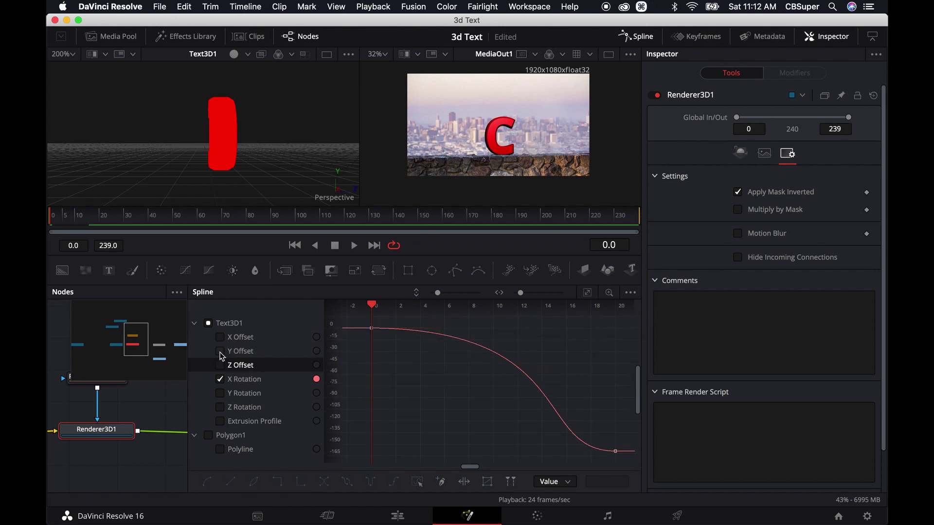
{"action": "left_click", "coordinate": [220, 338]}
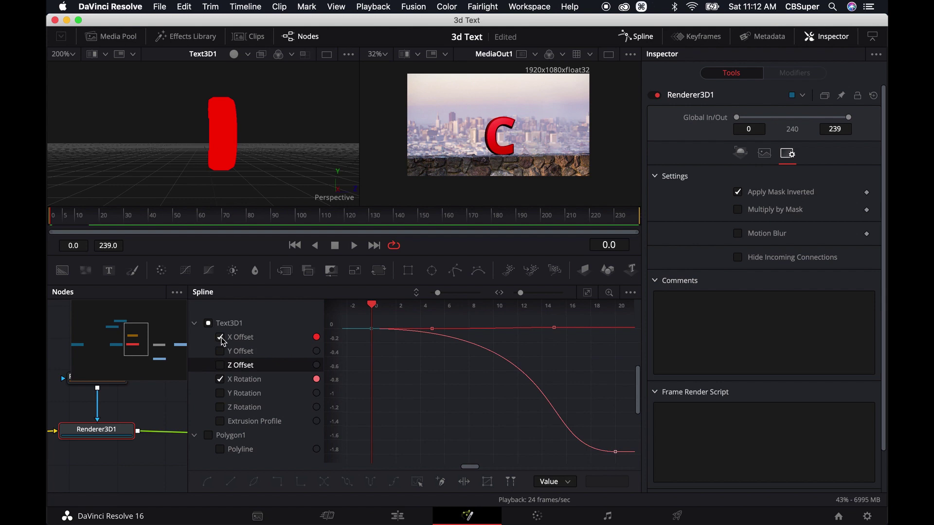
{"action": "left_click", "coordinate": [221, 338]}
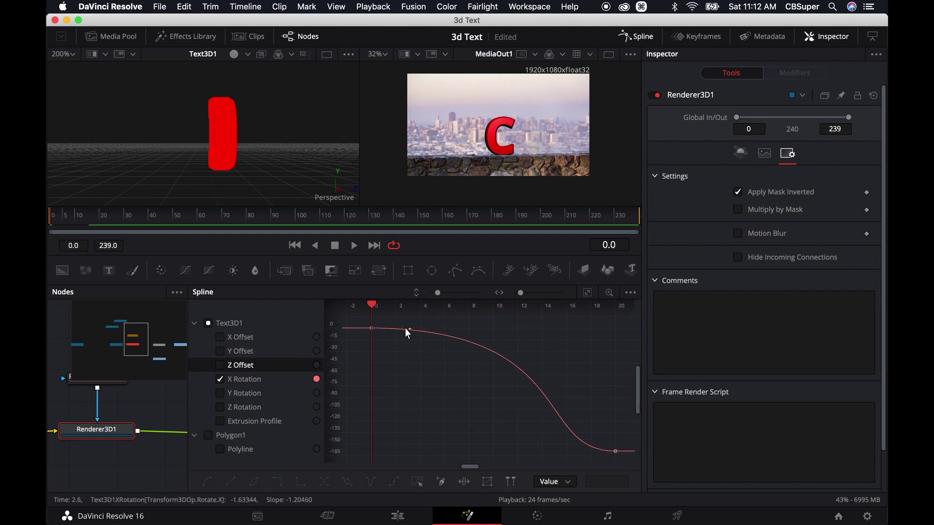
- Replay the letter's fall repeatedly from the start to check the eased offset and rotation motion
{"action": "left_click", "coordinate": [107, 224]}
{"action": "left_click_drag", "start_coordinate": [107, 224], "coordinate": [52, 220]}
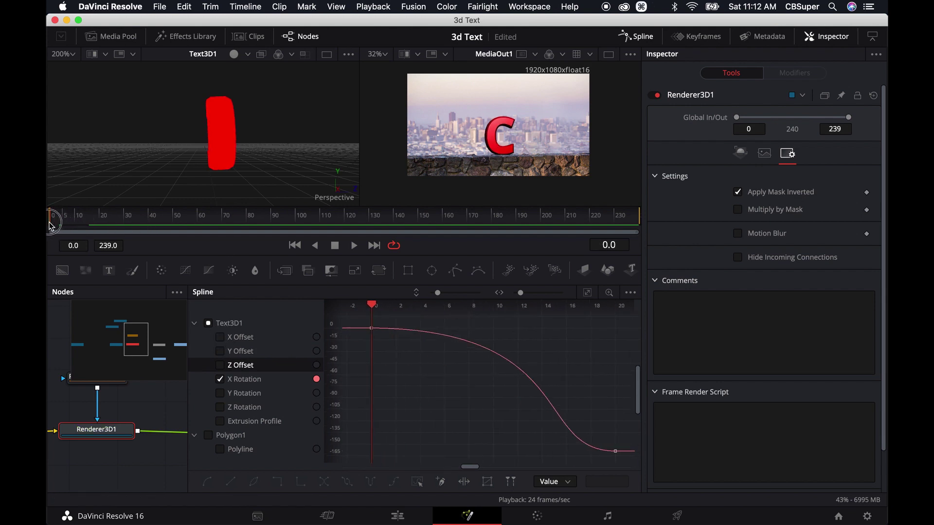
{"action": "key", "text": "space"}
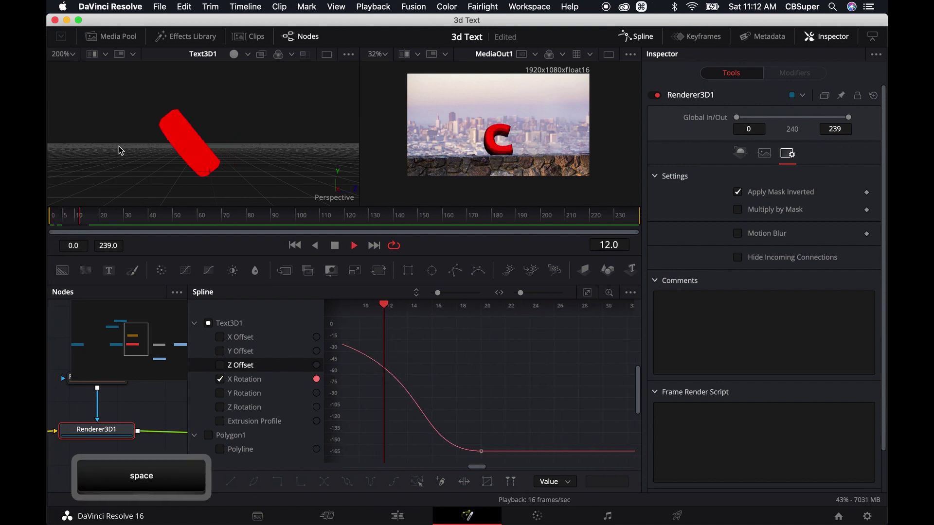
{"action": "left_click_drag", "start_coordinate": [113, 216], "coordinate": [56, 219]}
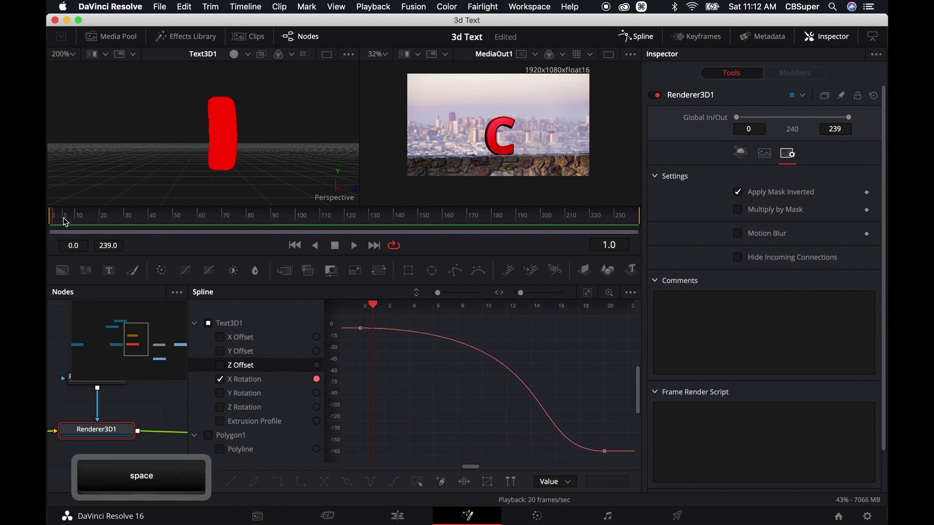
{"action": "key", "text": "space"}
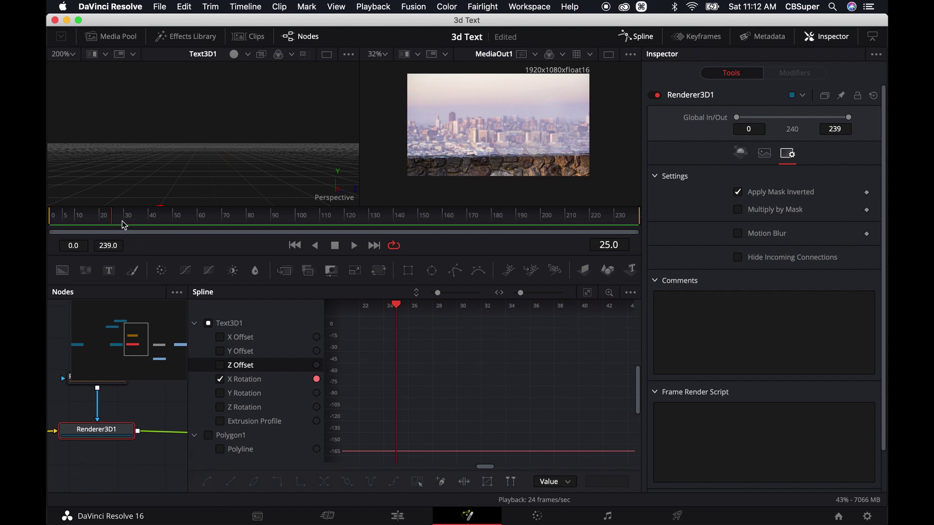
{"action": "left_click_drag", "start_coordinate": [118, 219], "coordinate": [52, 219]}
{"action": "key", "text": "space"}
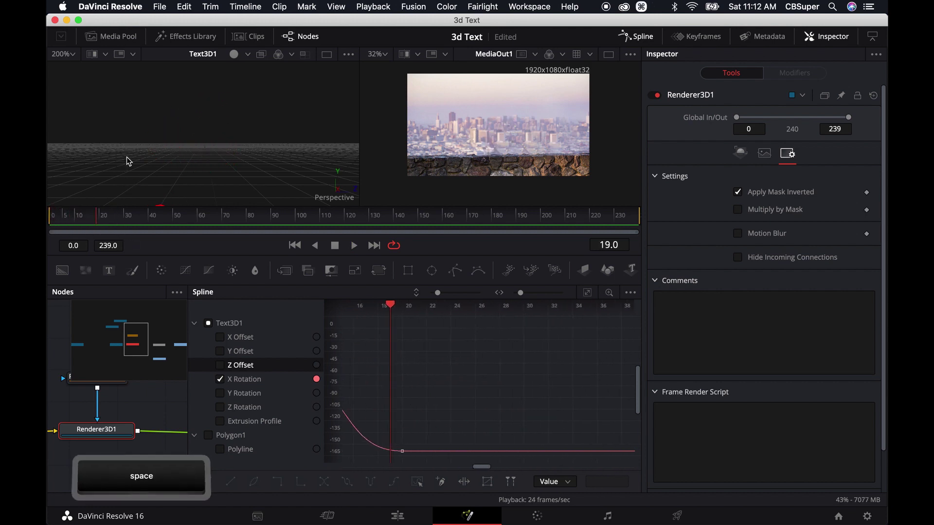
{"action": "key", "text": "space"}
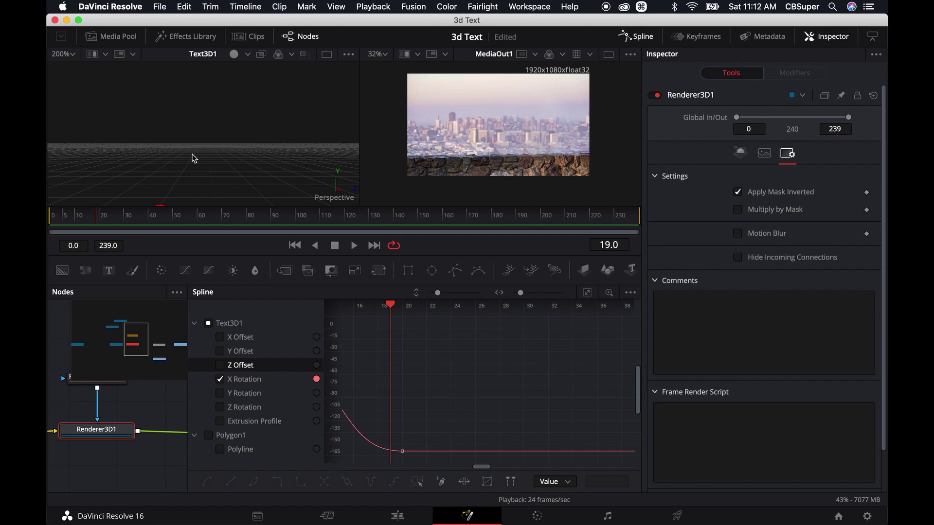
- Preview the fall once more, return to frame 0 and widen the node graph area
{"action": "left_click_drag", "start_coordinate": [110, 204], "coordinate": [50, 214]}
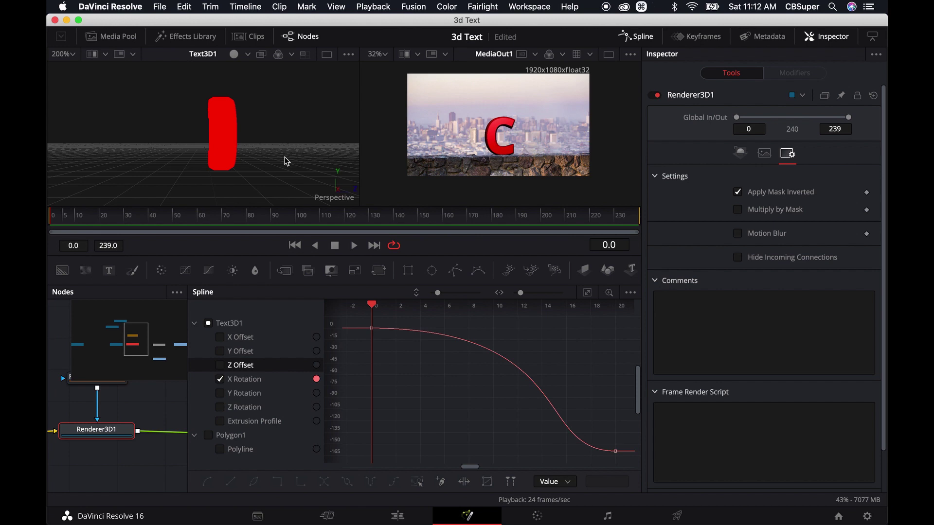
{"action": "key", "text": "space"}
{"action": "key", "text": "space"}
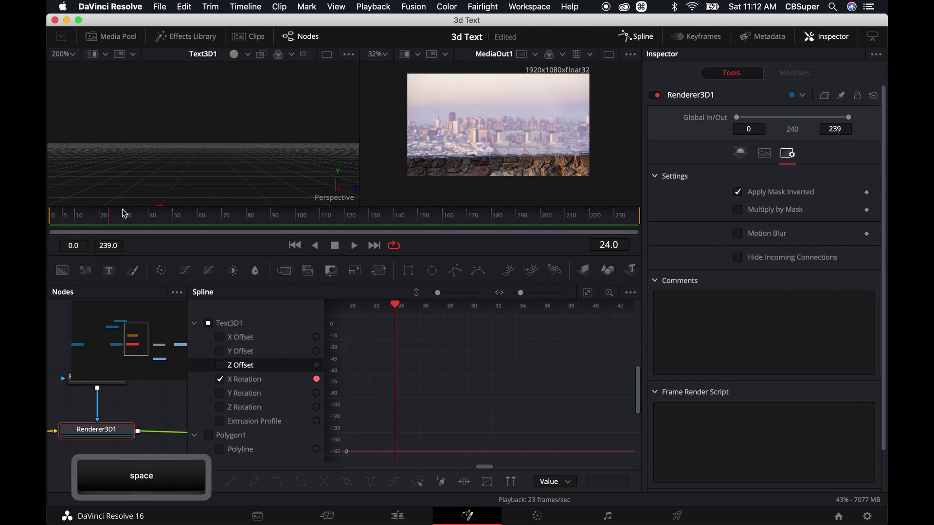
{"action": "left_click_drag", "start_coordinate": [124, 214], "coordinate": [50, 217]}
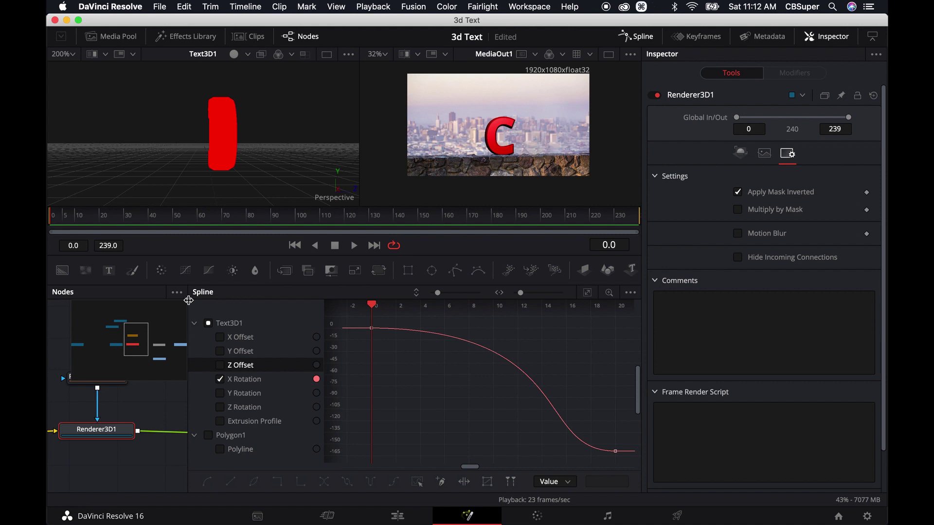
{"action": "left_click_drag", "start_coordinate": [189, 300], "coordinate": [467, 298]}
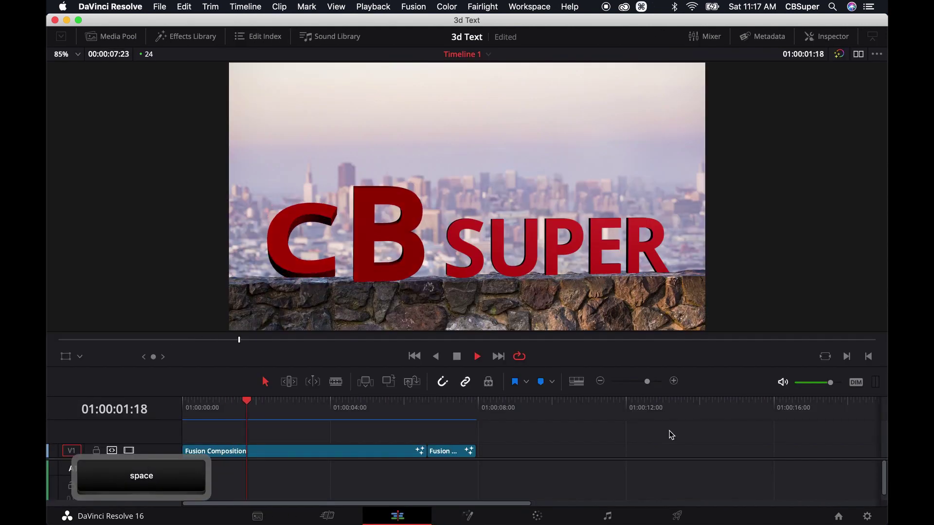